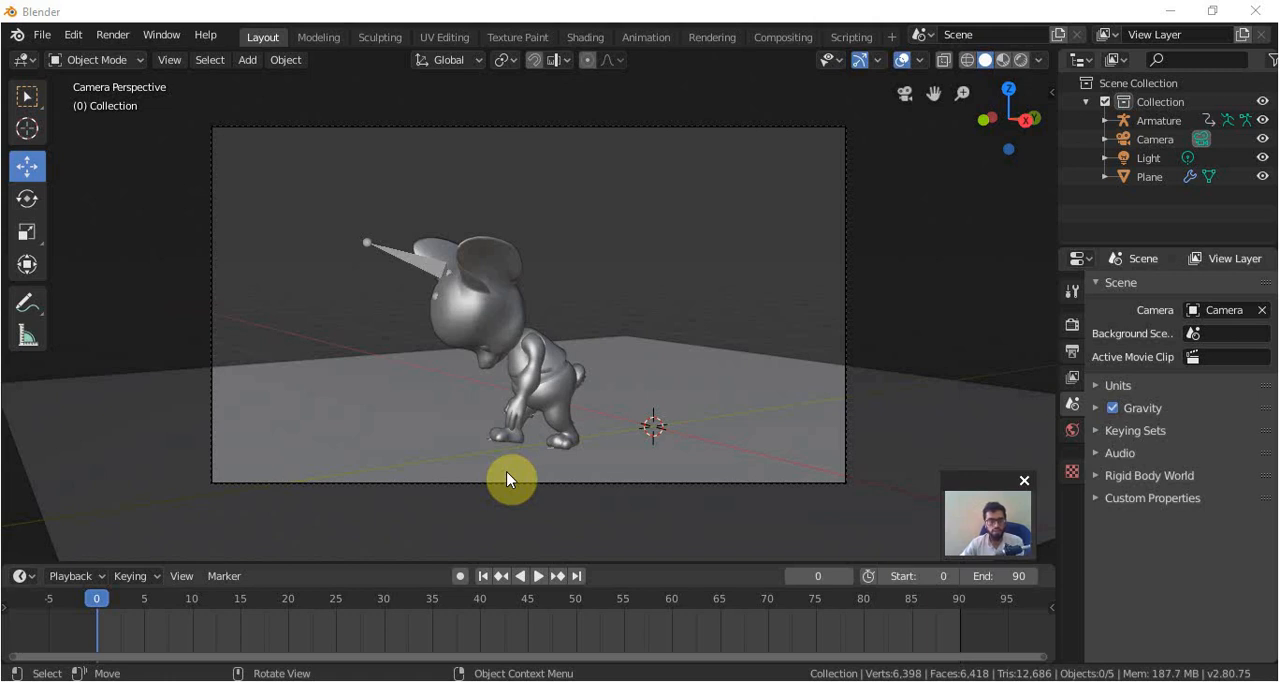
Play back the character animation, then preview the scene in Rendered shading through the camera and close up from the front.
left_click(543, 576)
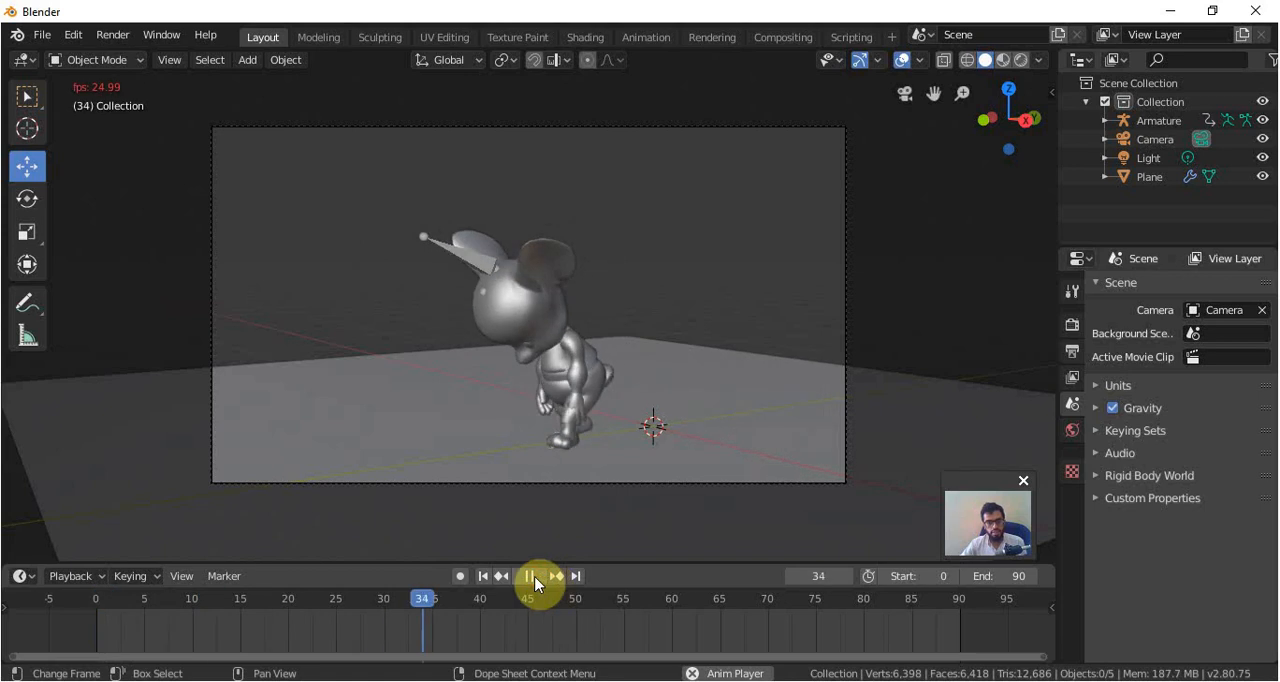
left_click(540, 576)
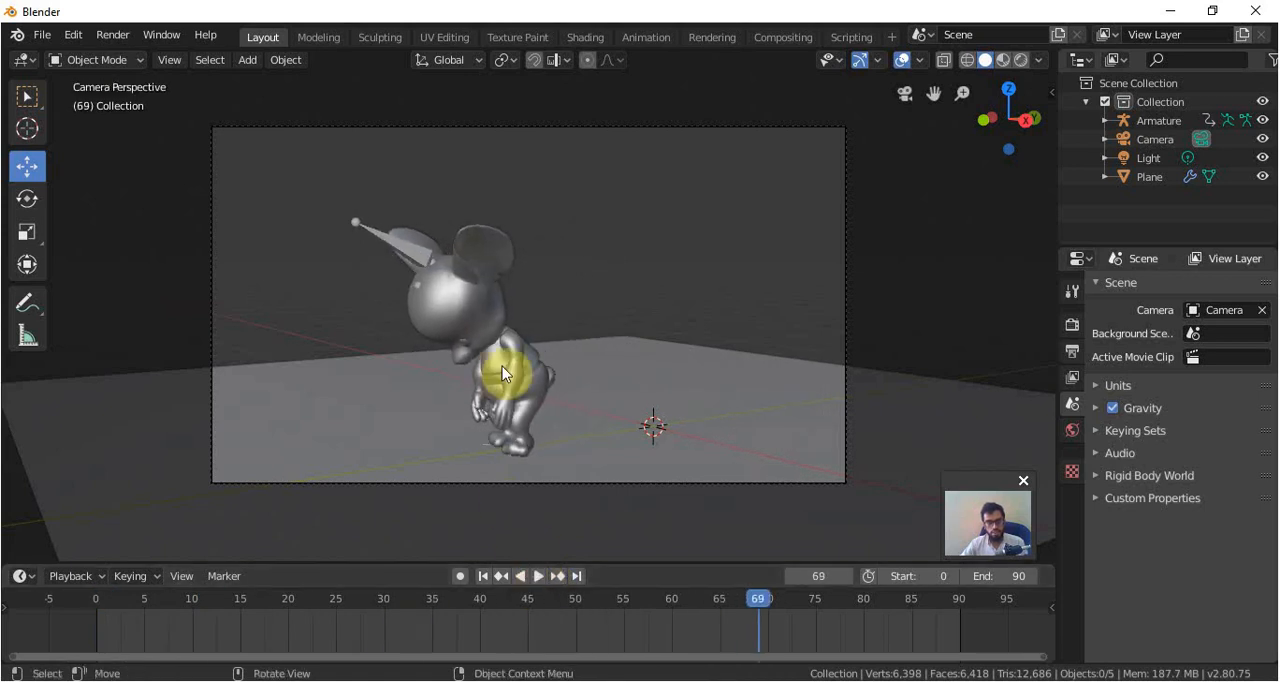
key("z")
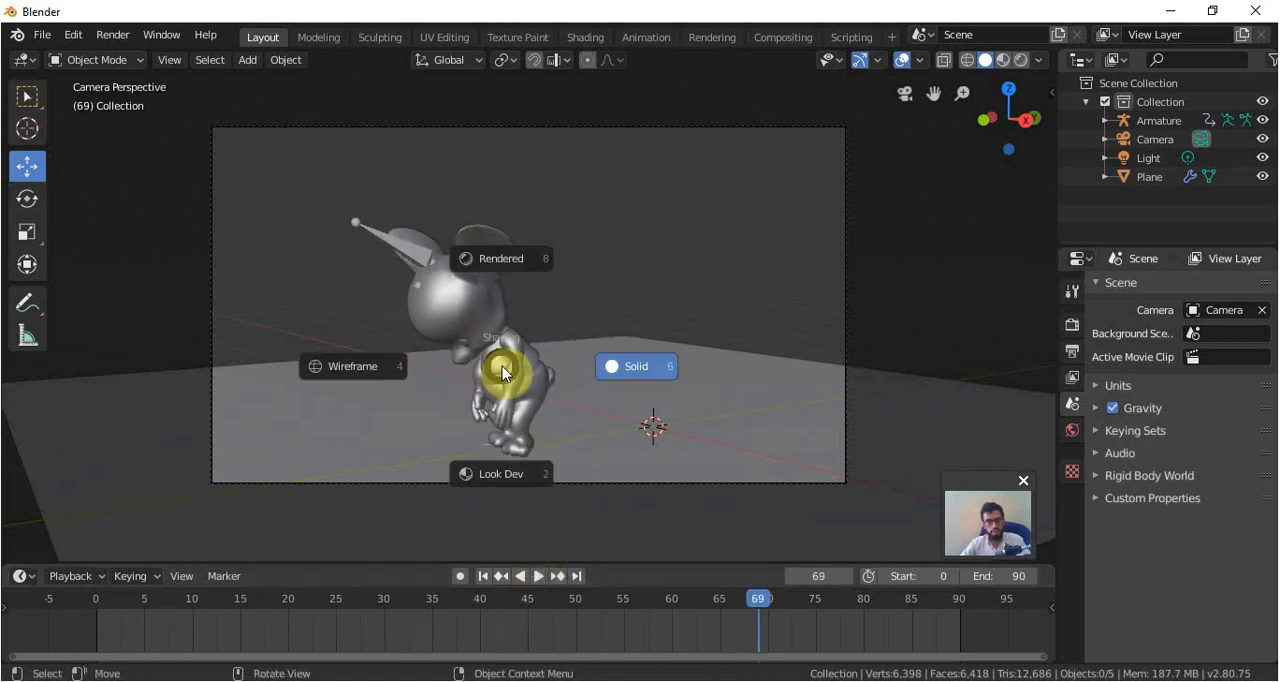
left_click(507, 264)
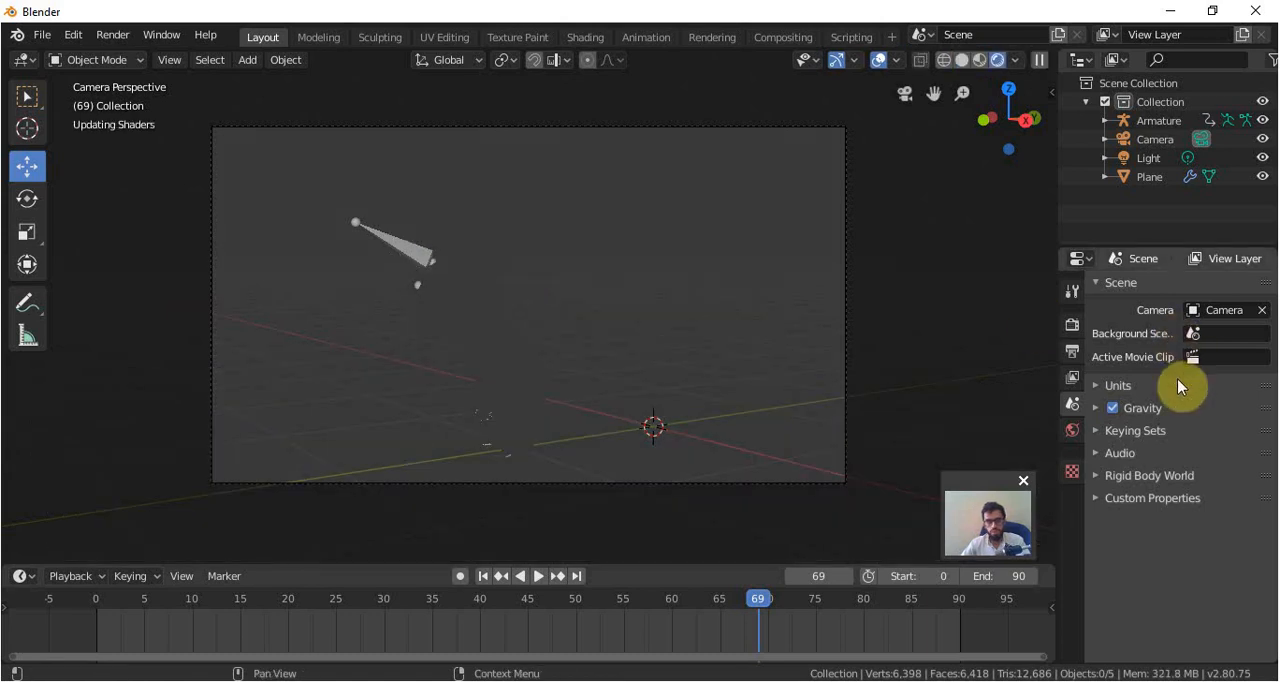
left_click(1072, 325)
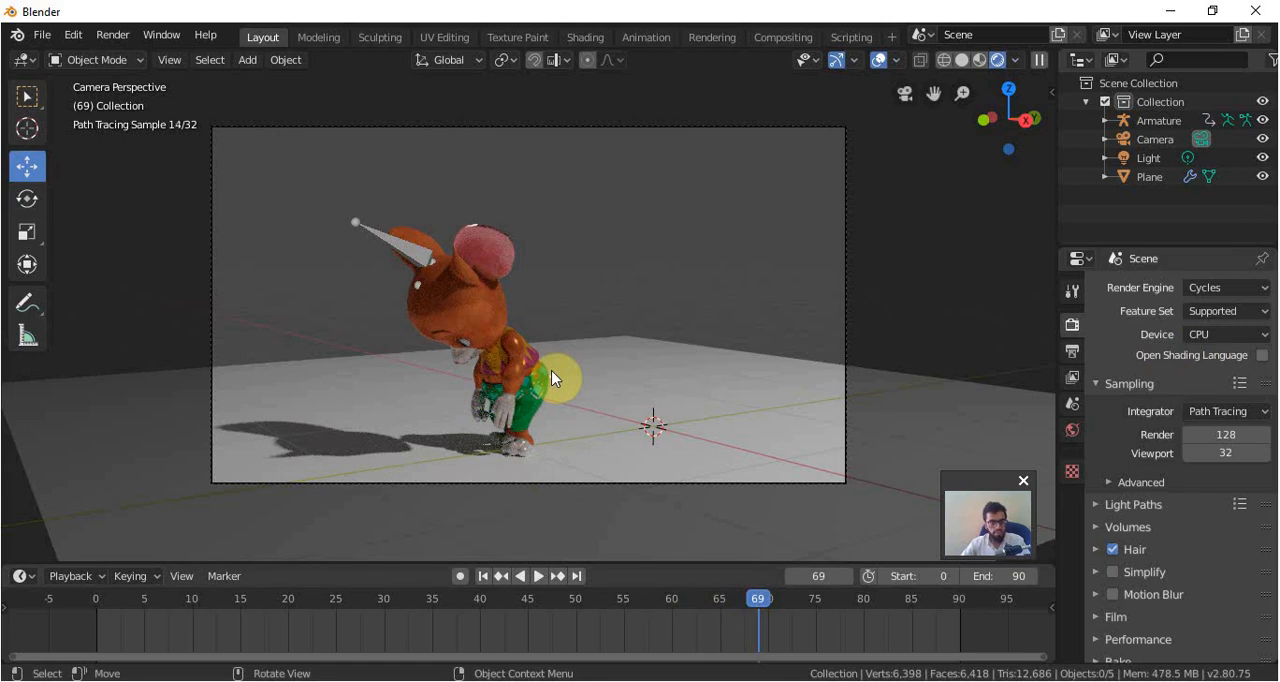
mouse_move(459, 395)
middle_mouse_down()
mouse_move(523, 418)
mouse_move(607, 418)
mouse_move(572, 376)
middle_mouse_up()
scroll(572, 376, "up", 5)
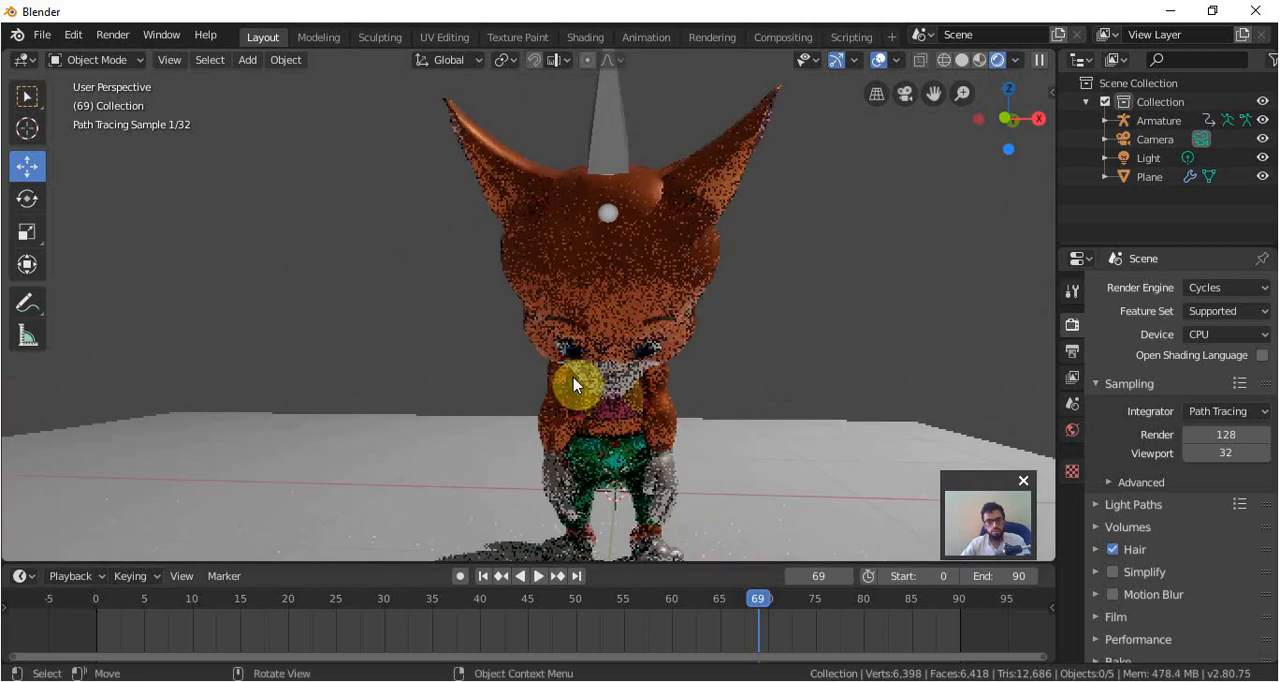
key("KP_0")
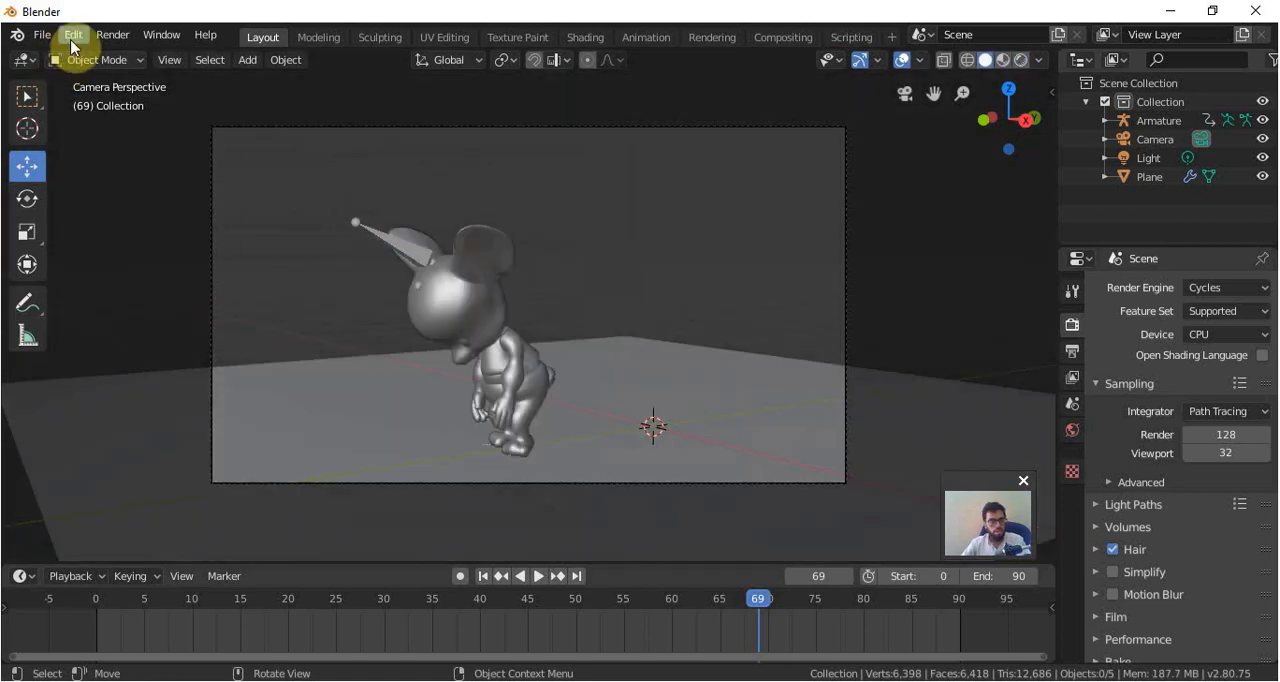
Search the add-ons for "tree" and enable the Add Curve: Sapling Tree Gen add-on.
left_click(72, 40)
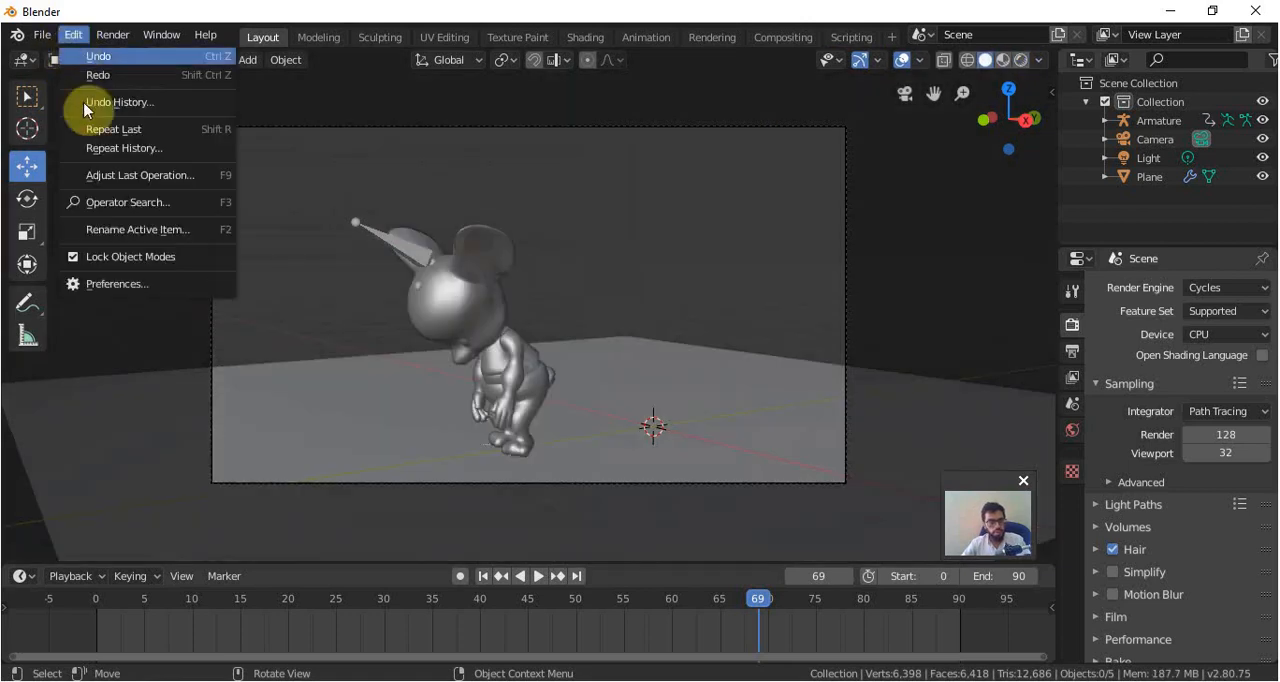
left_click(128, 286)
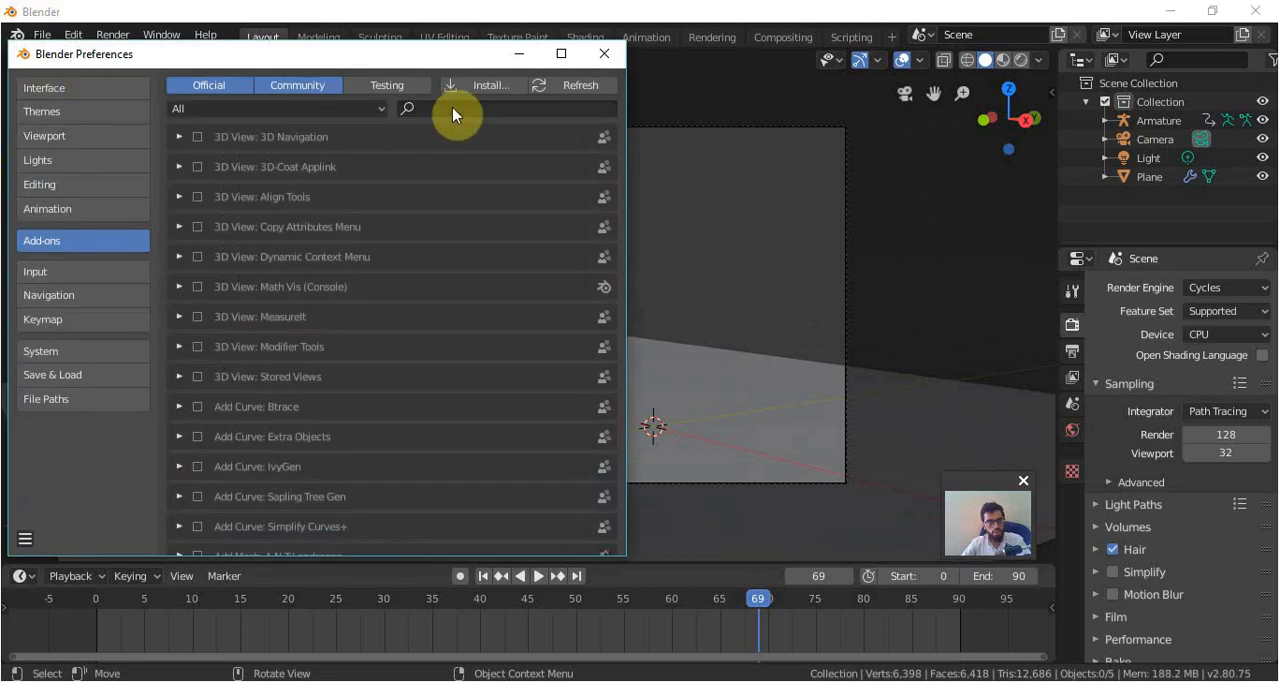
left_click(452, 112)
type("tree")
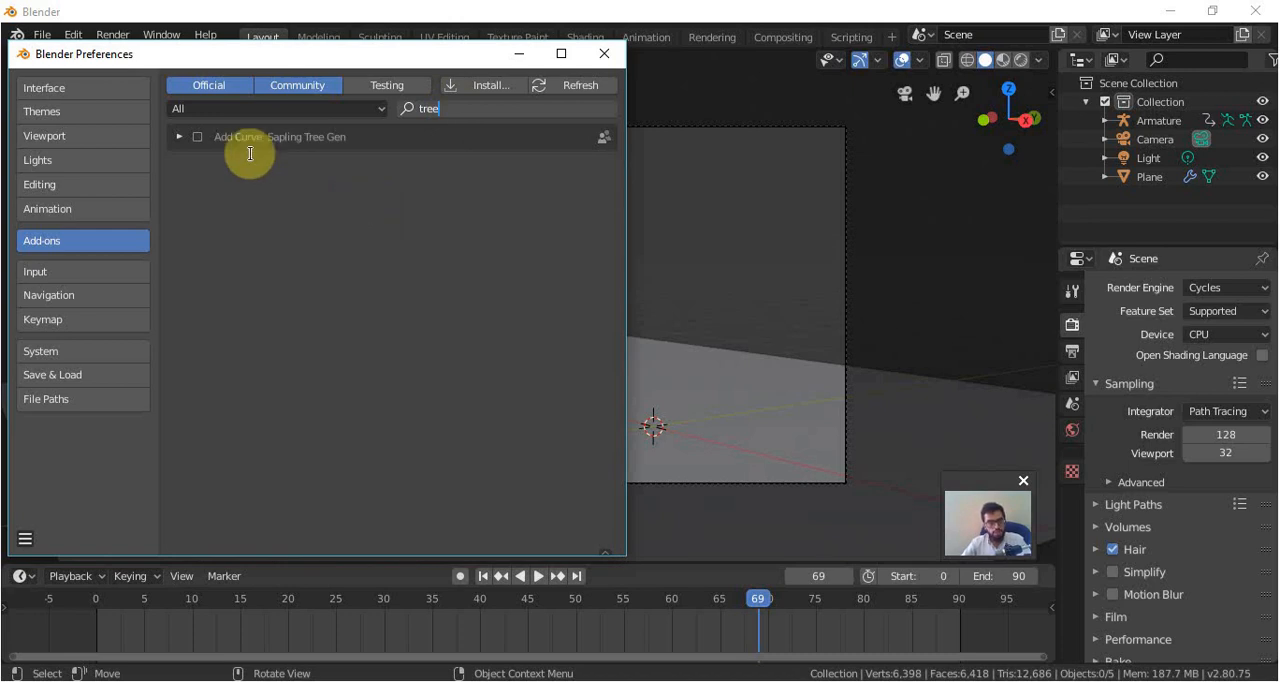
left_click(201, 137)
left_click(197, 137)
left_click(603, 53)
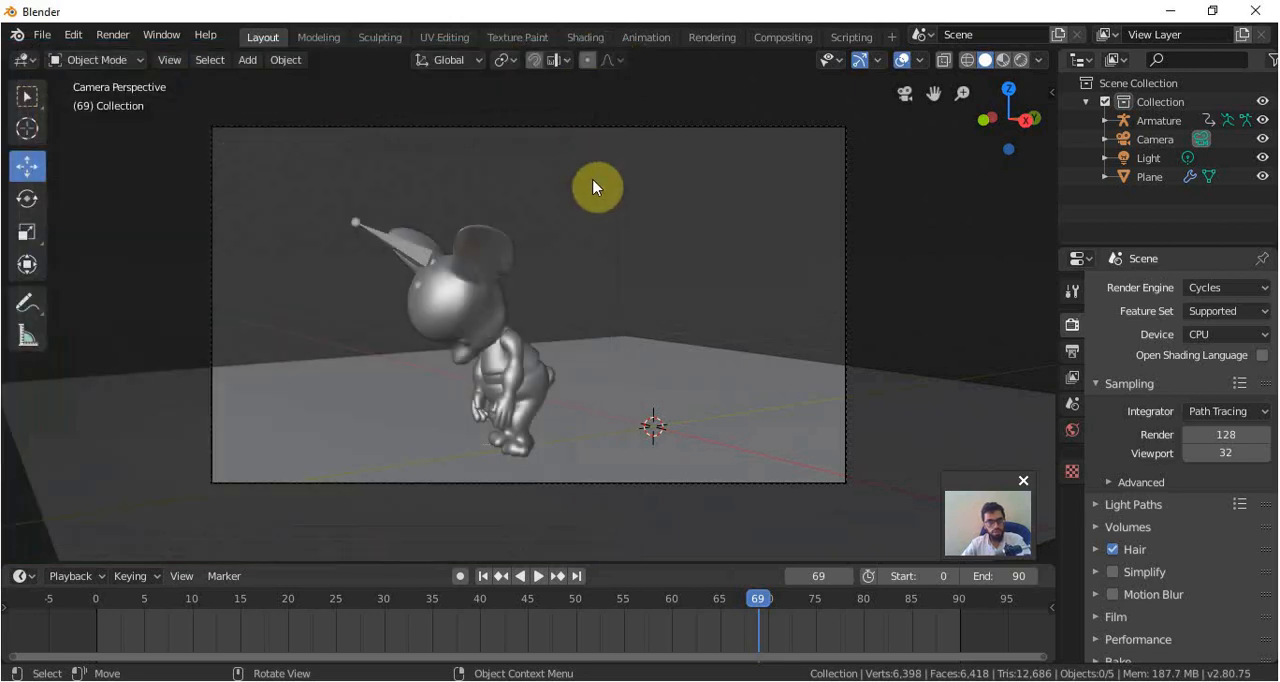
Add a Sapling Tree Gen curve at the 3D cursor from the front view.
key("KP_1")
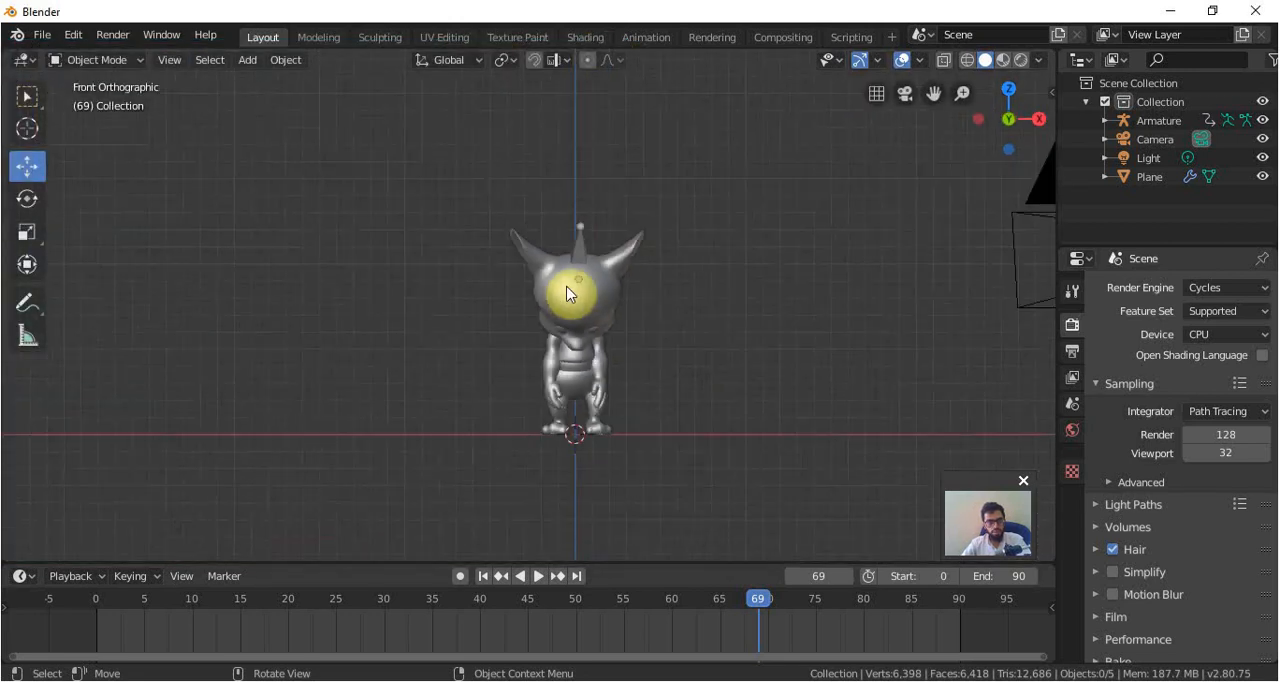
middle_click_drag(786, 320, 711, 349, "shift")
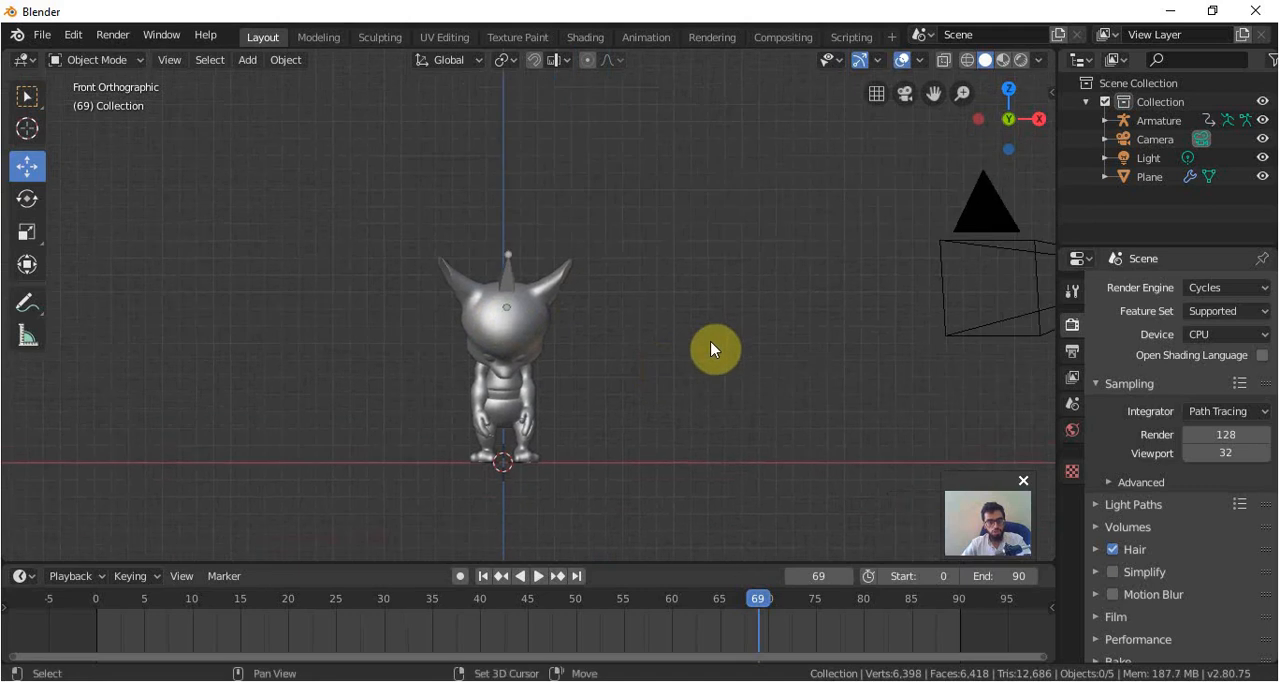
key("shift+a")
mouse_move(712, 341)
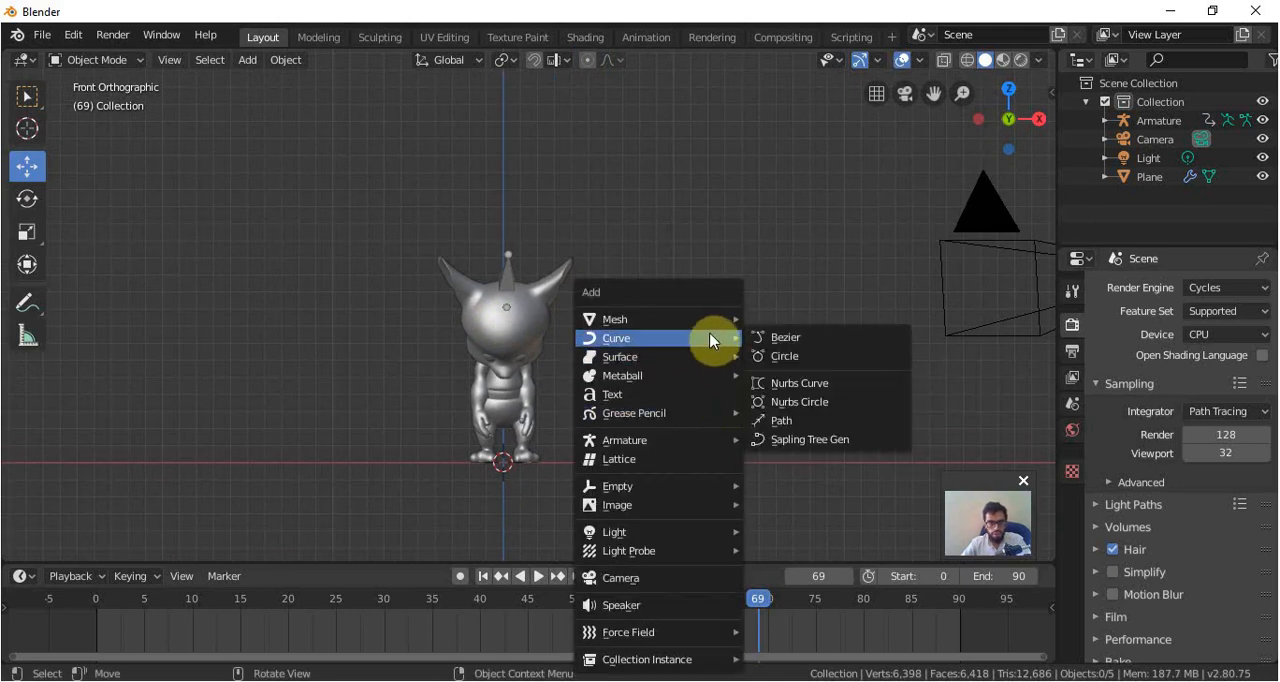
left_click(816, 436)
scroll(649, 366, "down", 1)
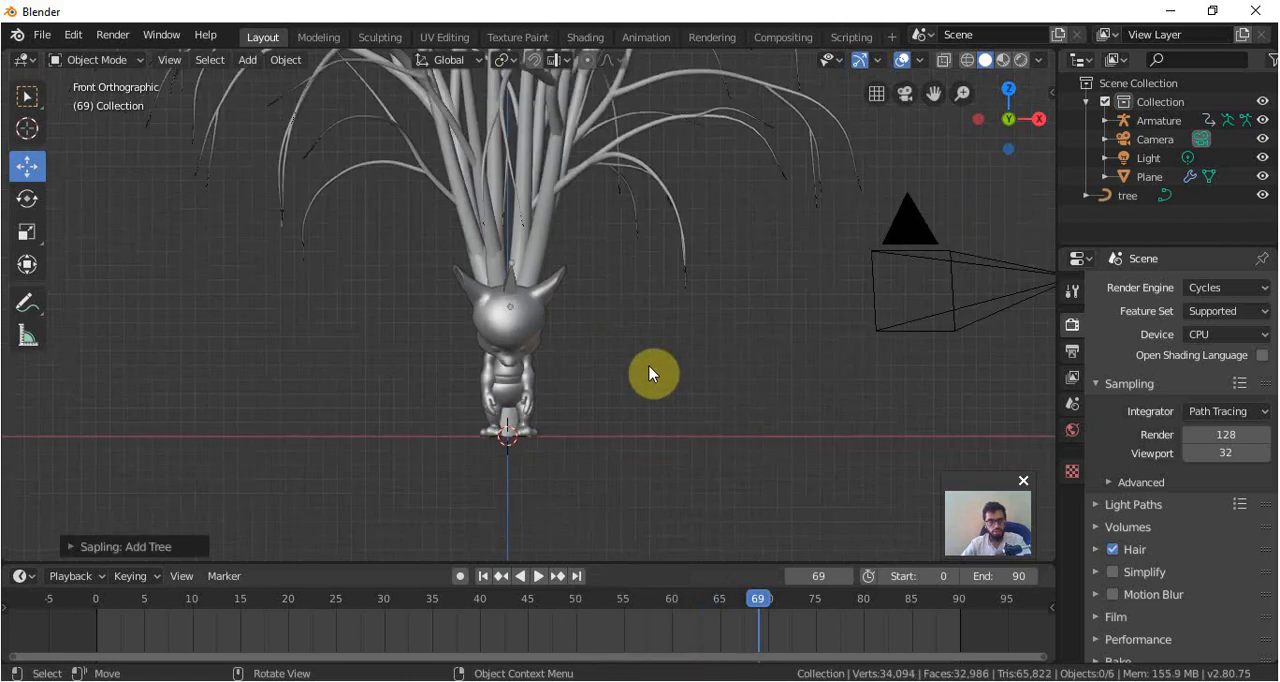
scroll(649, 366, "down", 3)
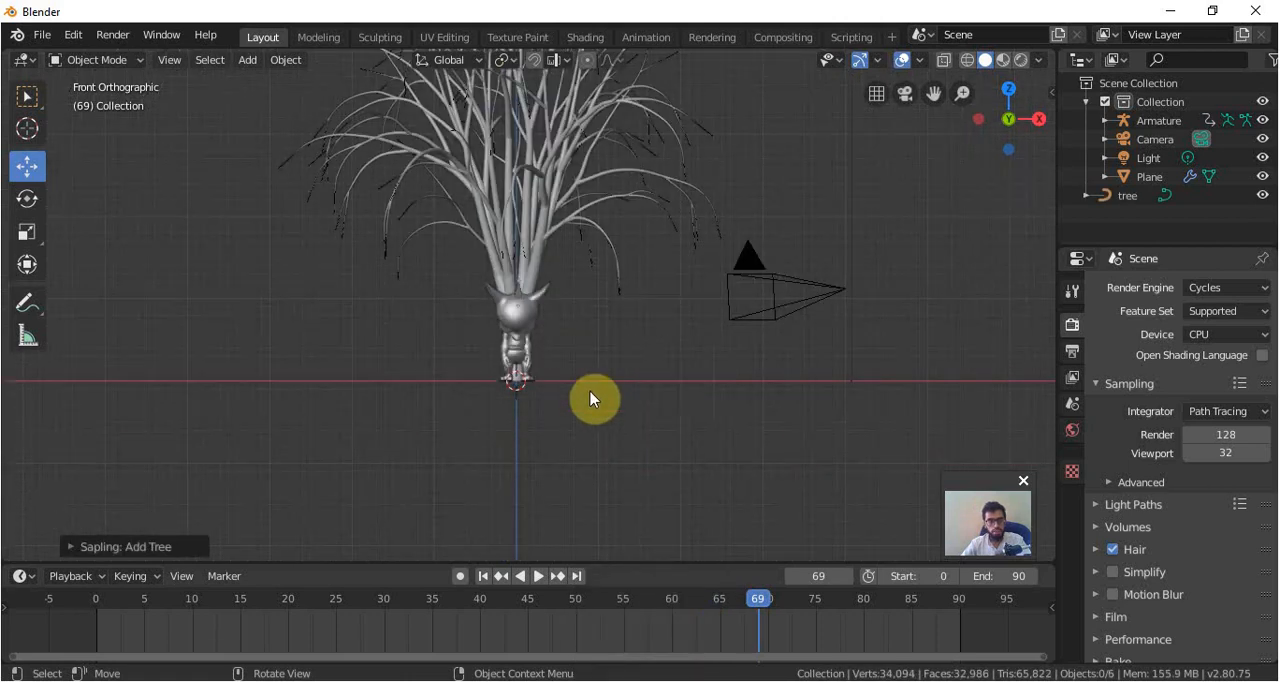
Set the new tree's overall Shape to Cylindrical in its Geometry settings, trying Spherical first.
left_click(66, 547)
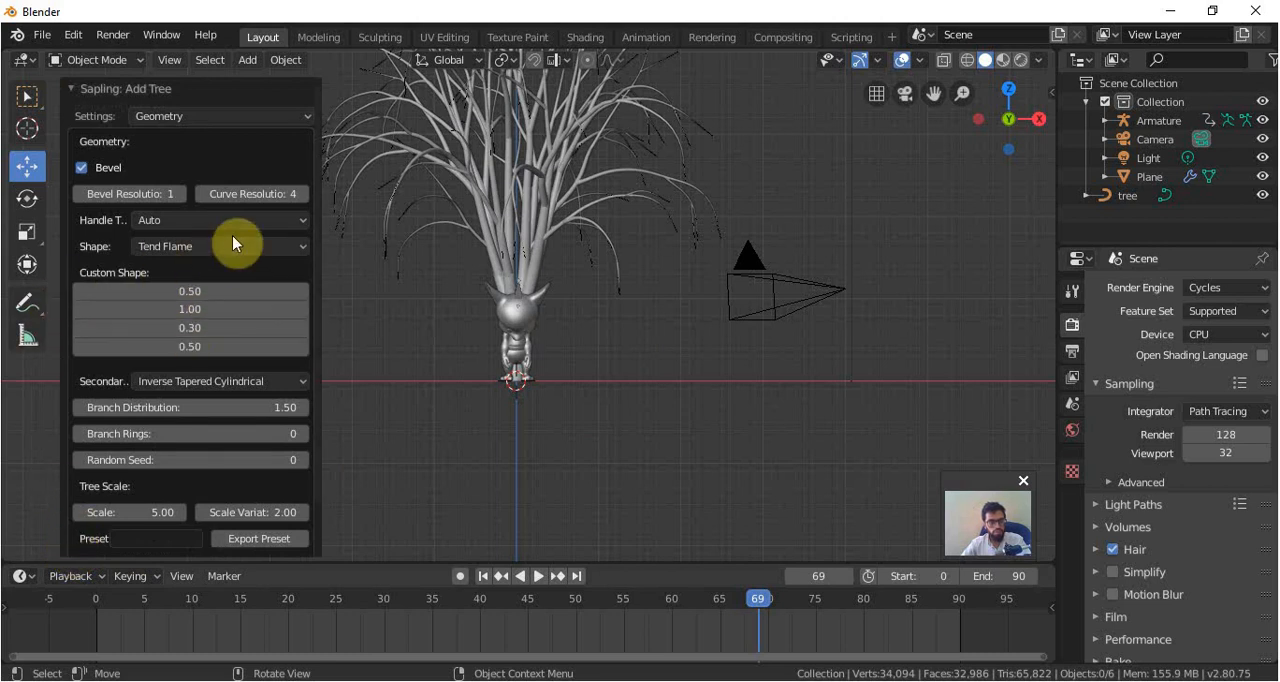
left_click(170, 224)
left_click(170, 224)
left_click(179, 248)
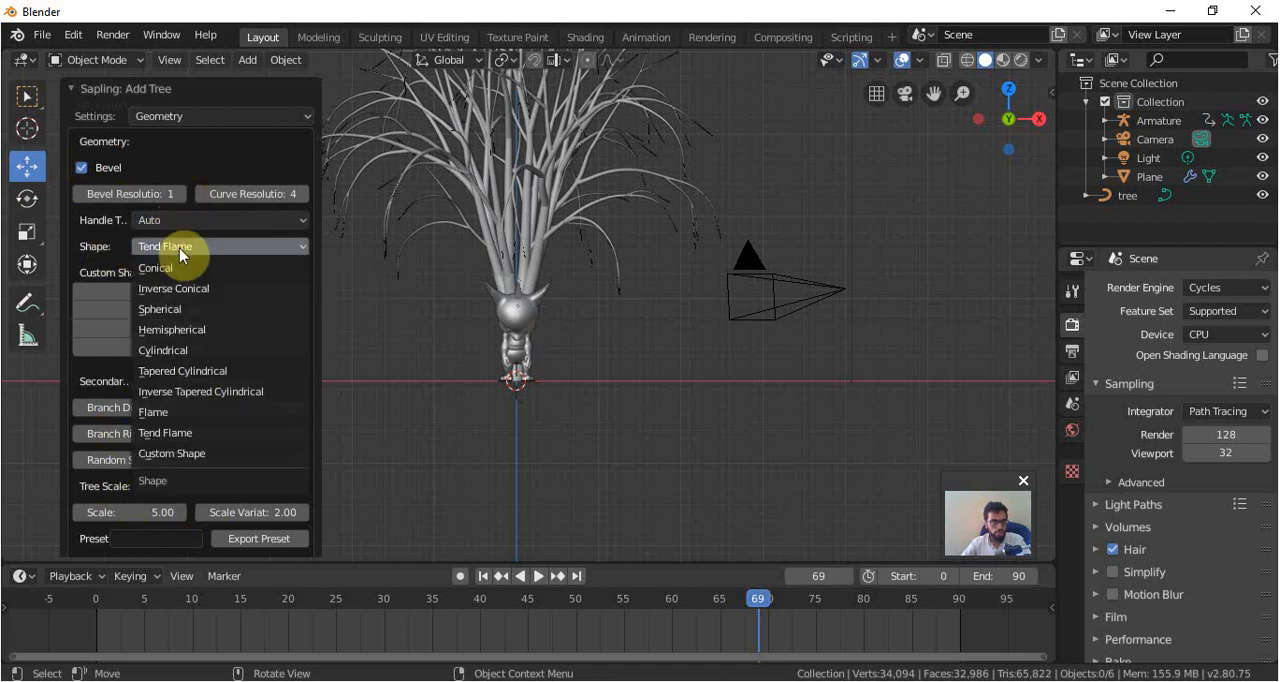
left_click(190, 310)
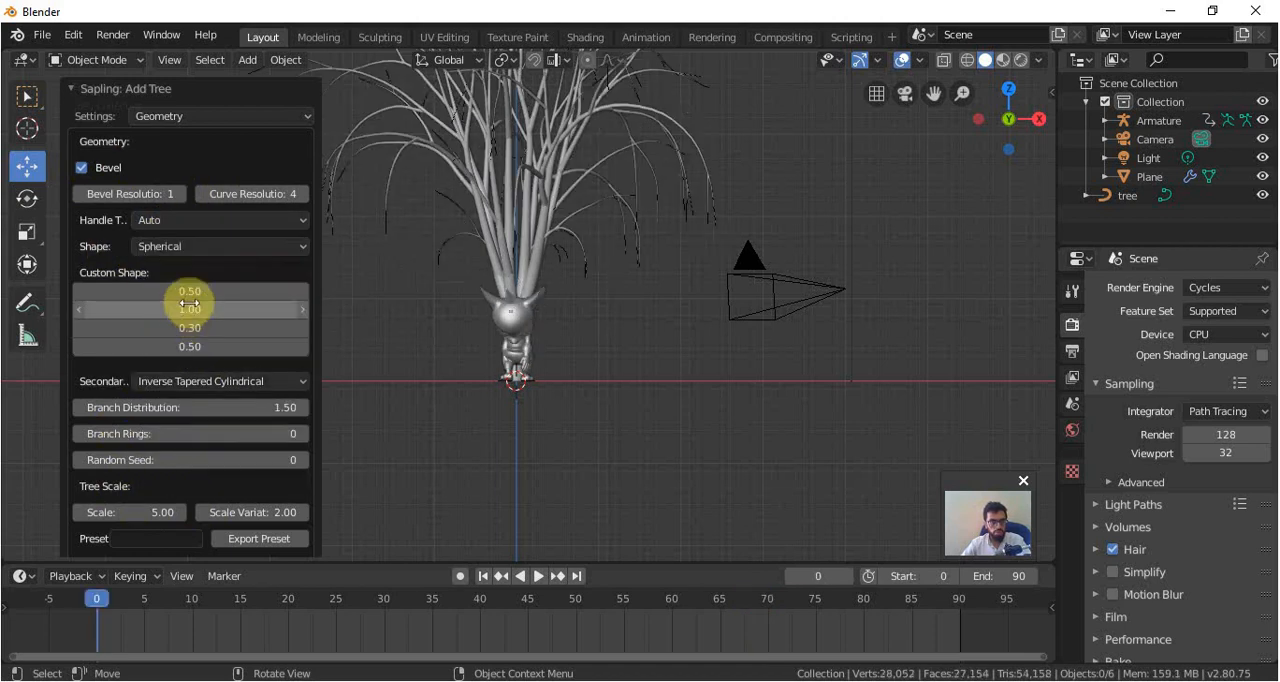
left_click(200, 247)
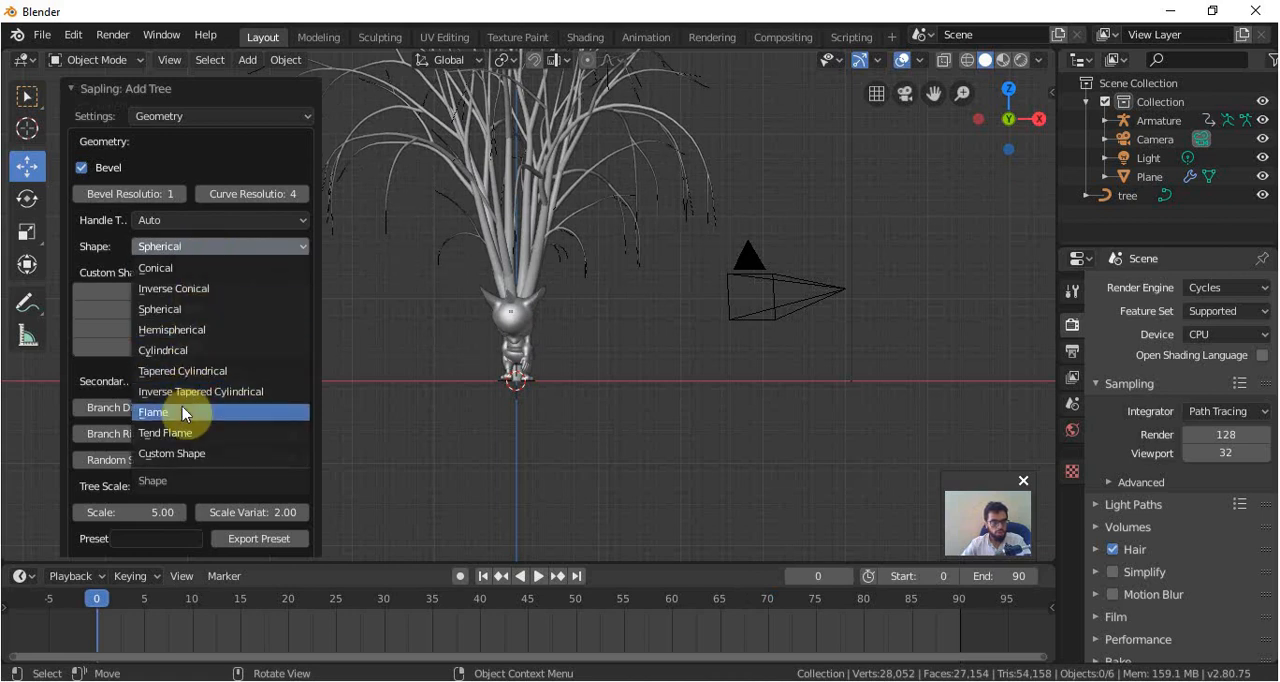
left_click(195, 350)
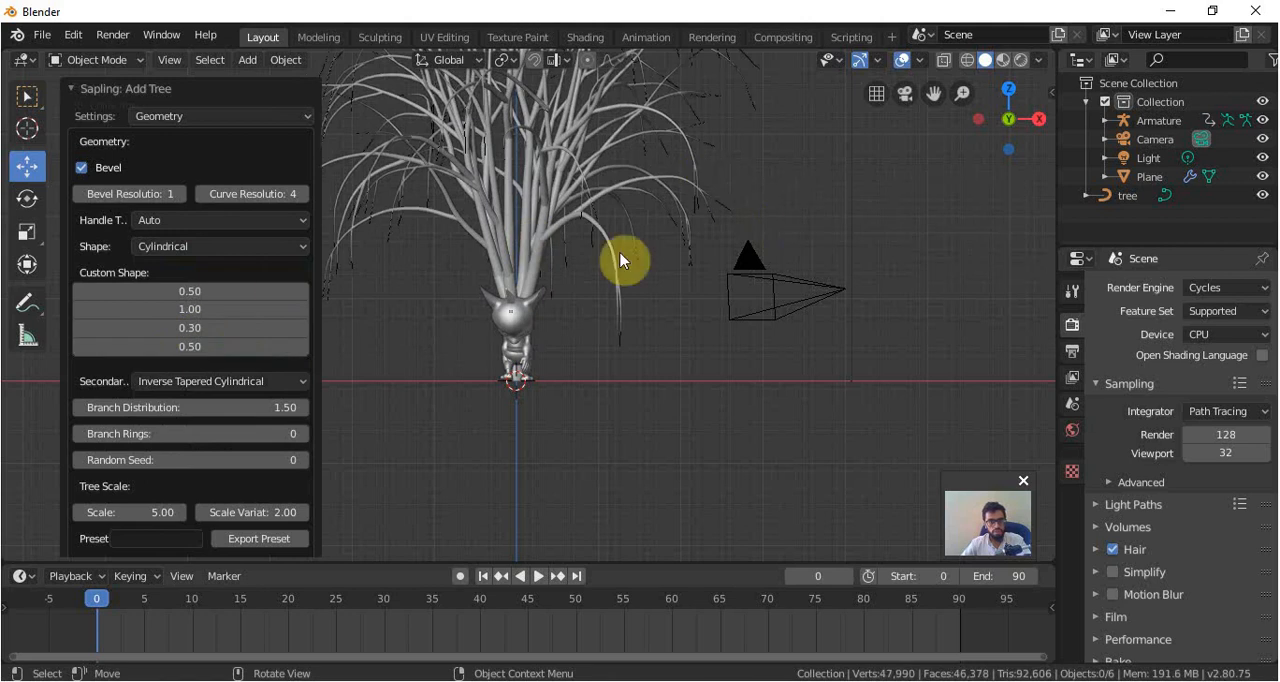
scroll(593, 241, "down", 2)
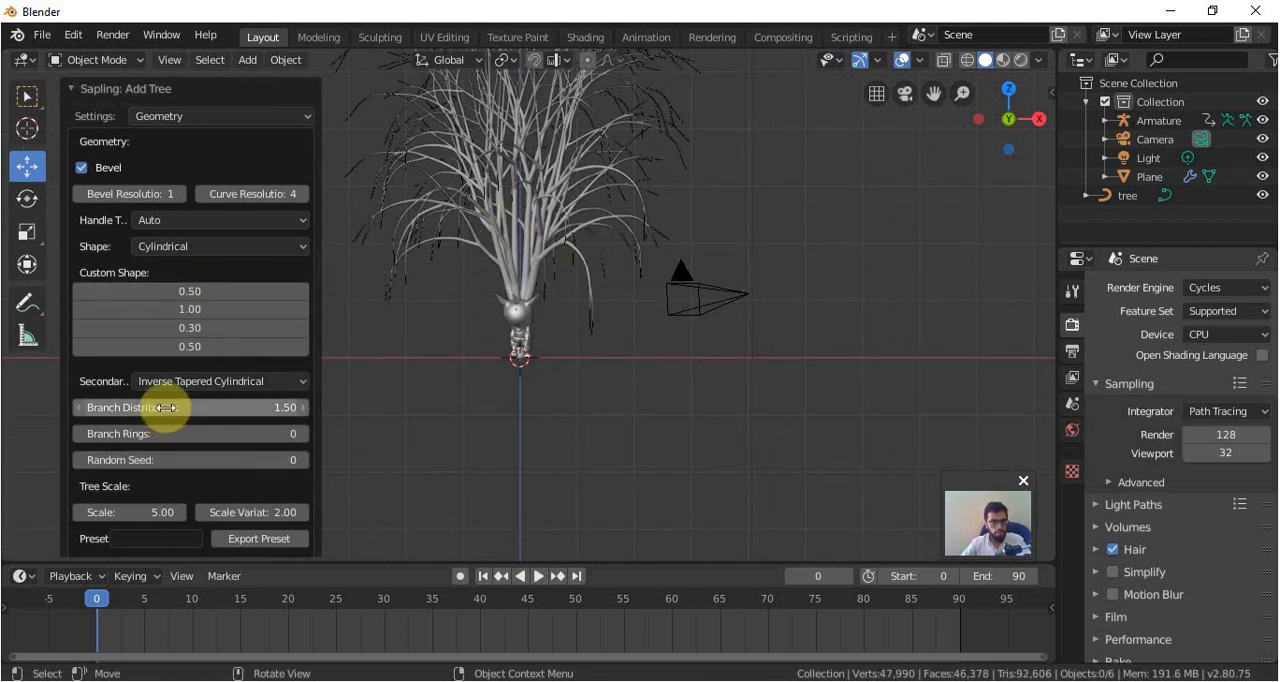
Set the tree's Branch Distribution to 5.64 and its Random Seed to 103.
left_click_drag(190, 408, 362, 408)
left_click_drag(190, 434, 290, 461)
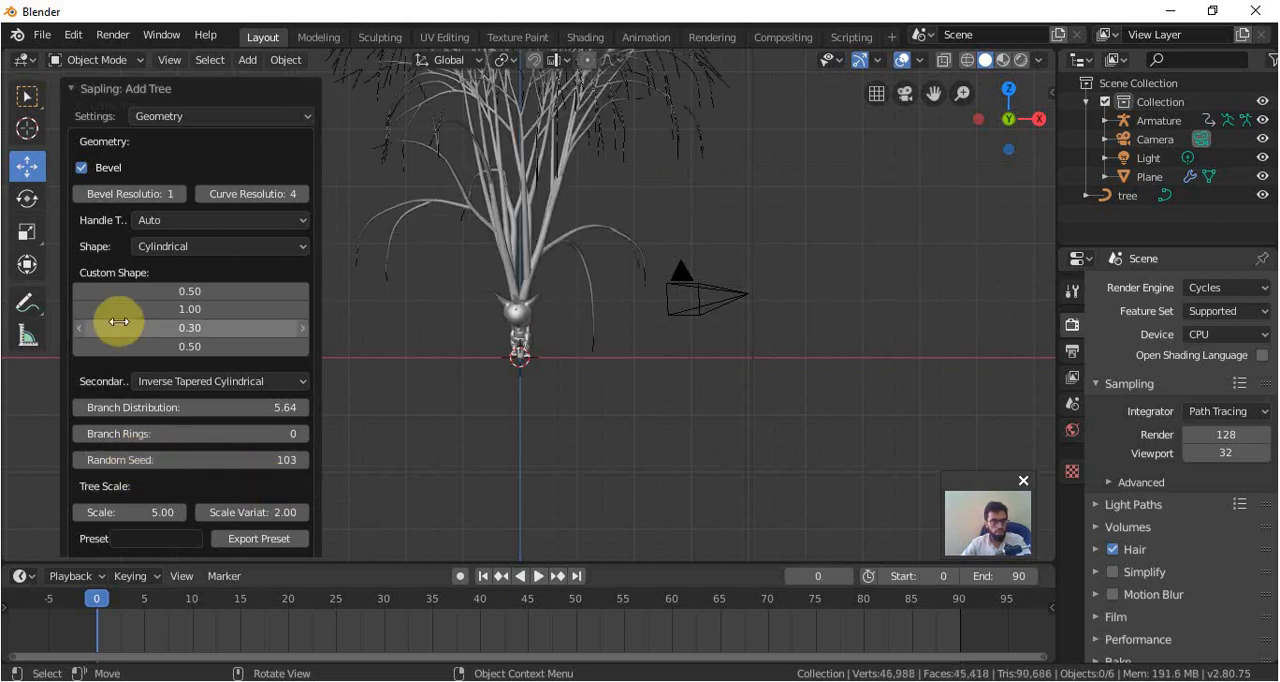
Turn on Show Leaves in the tree's Leaves settings.
left_click(190, 115)
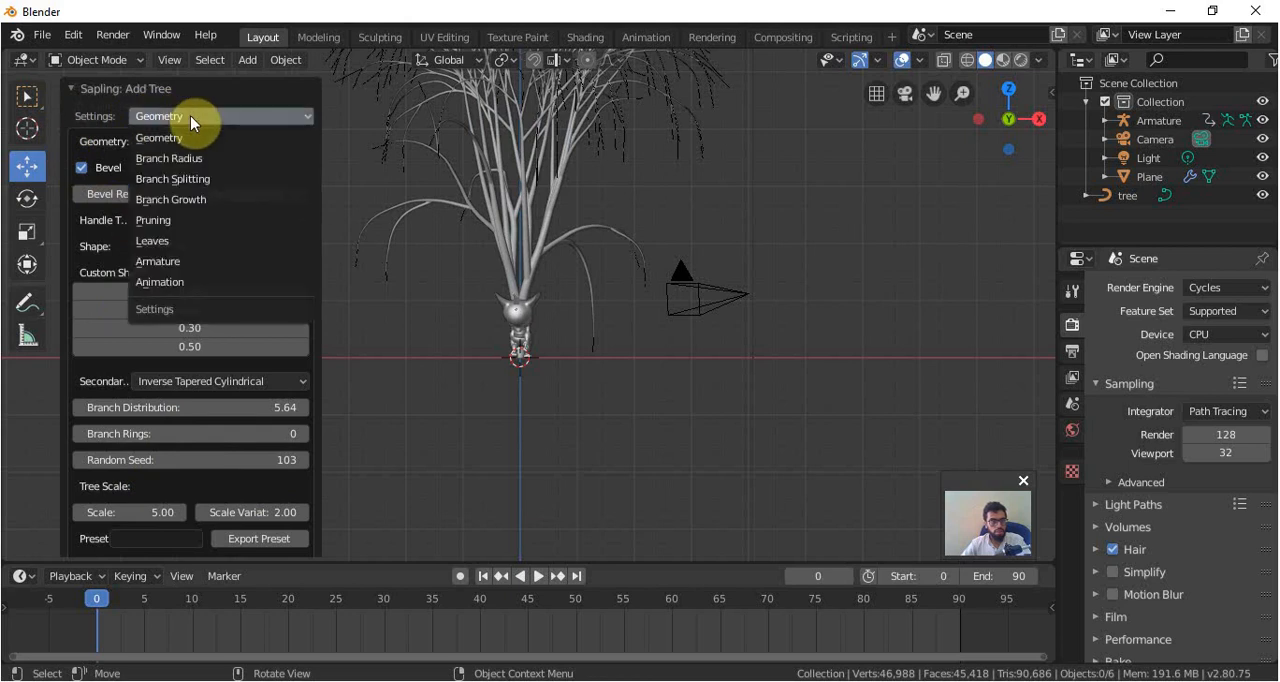
left_click(213, 245)
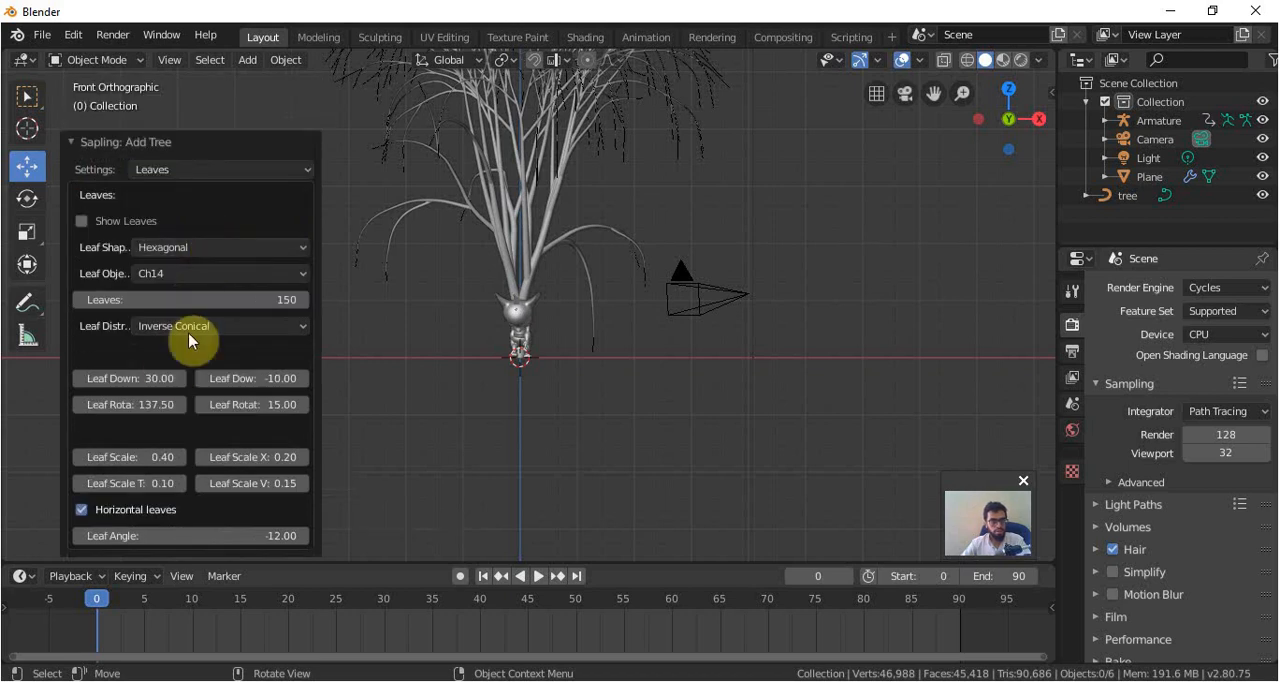
left_click(80, 221)
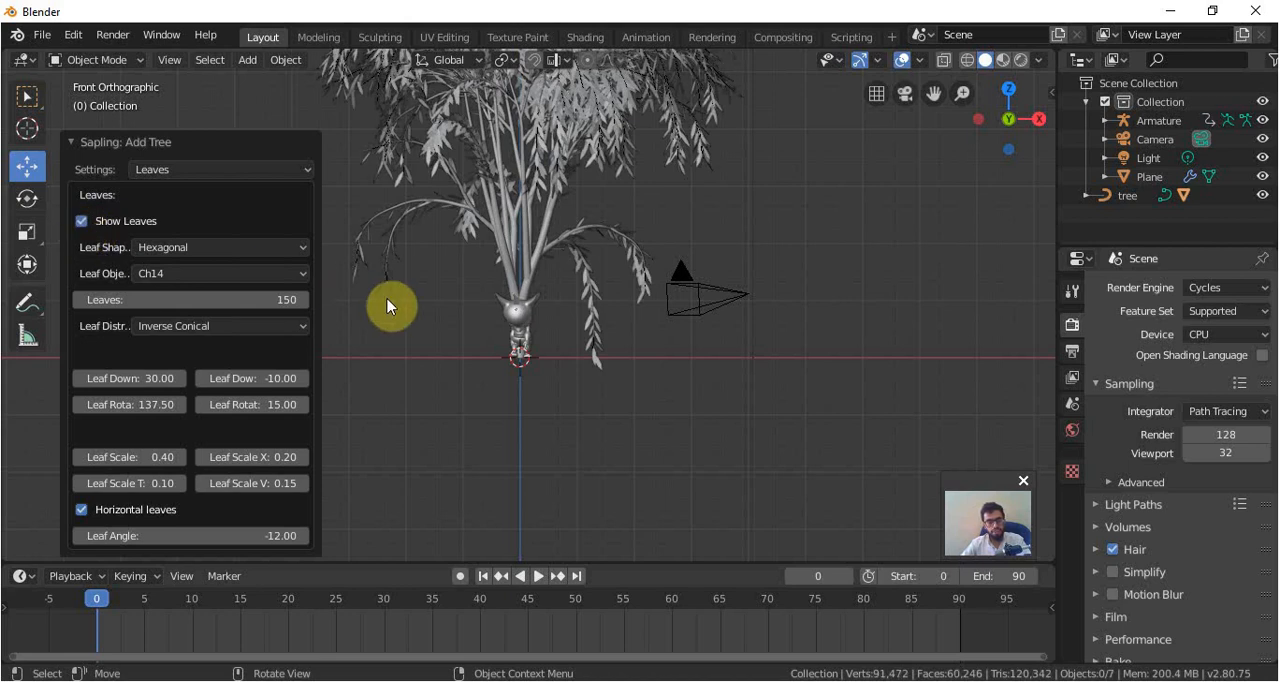
Reduce the tree's Scale to 3.00 in its Geometry settings.
left_click(168, 170)
left_click(176, 194)
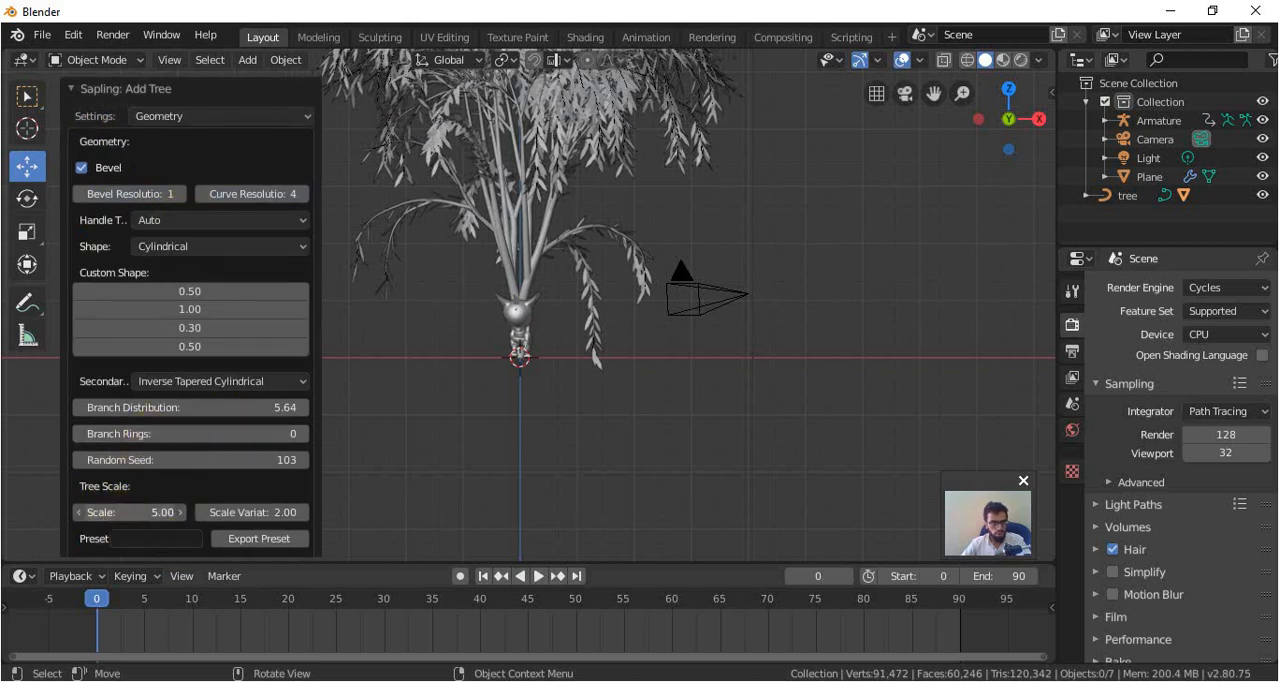
left_click_drag(130, 512, 85, 512)
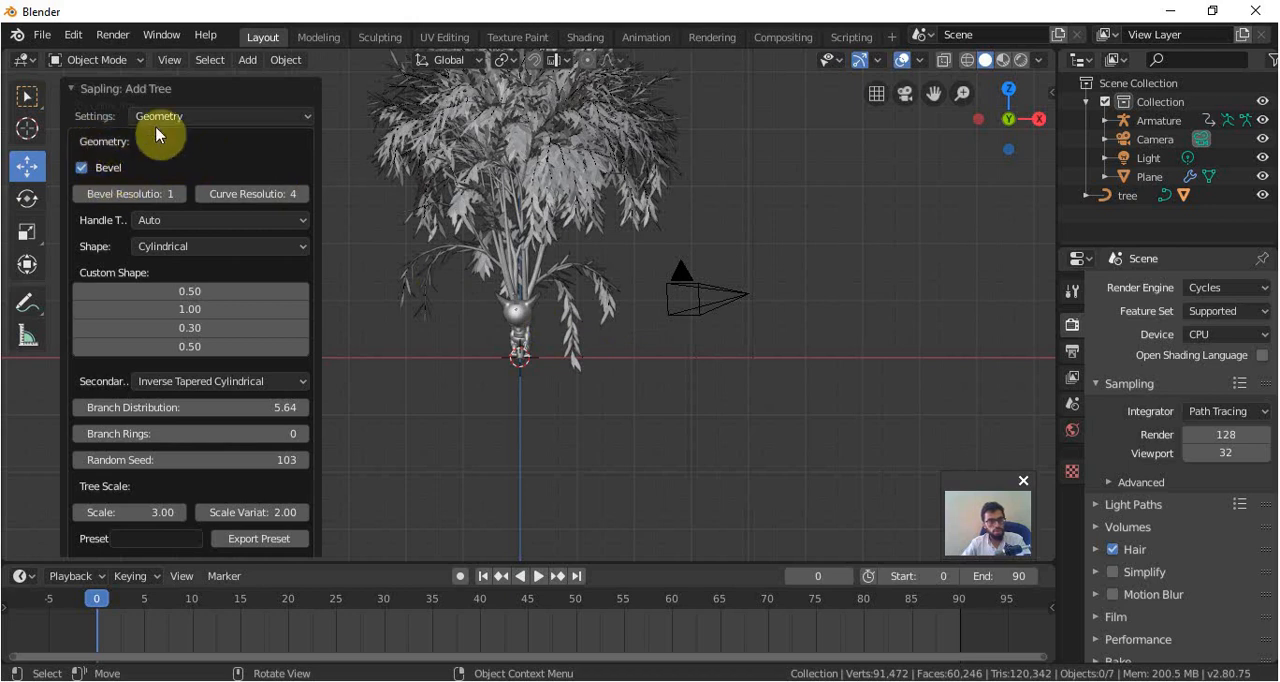
Turn off Show Leaves for the tree and collapse its creation settings.
left_click(189, 120)
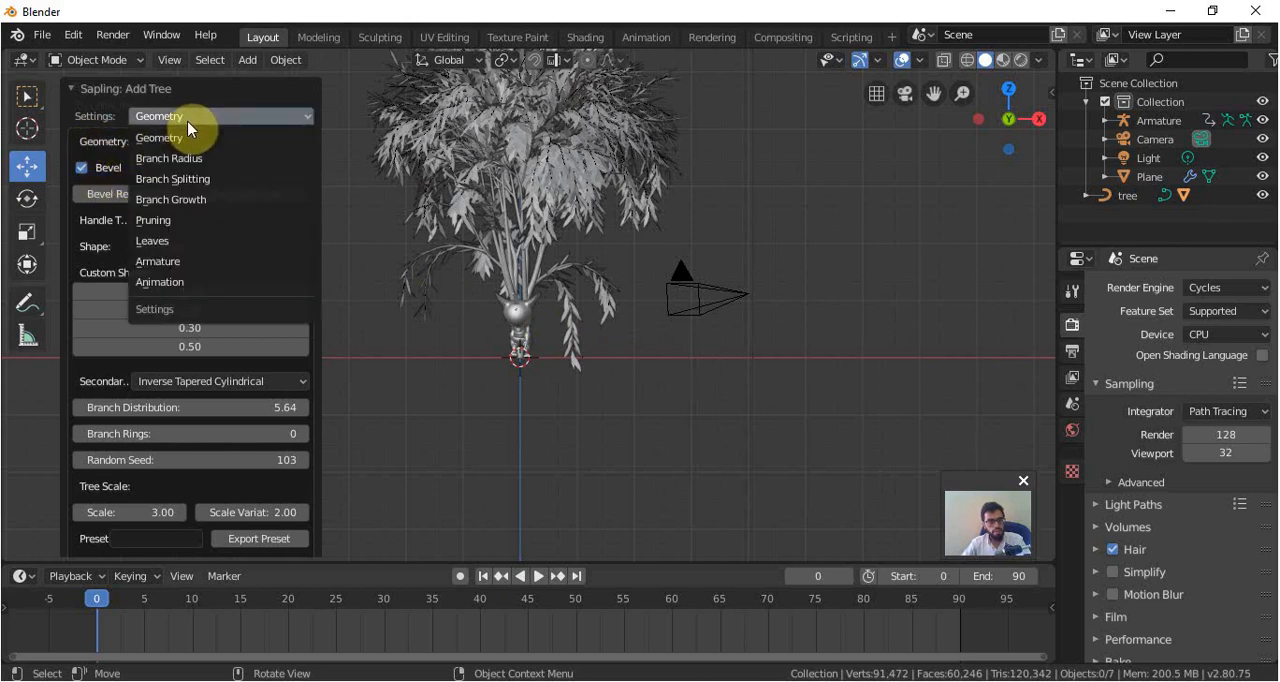
left_click(155, 241)
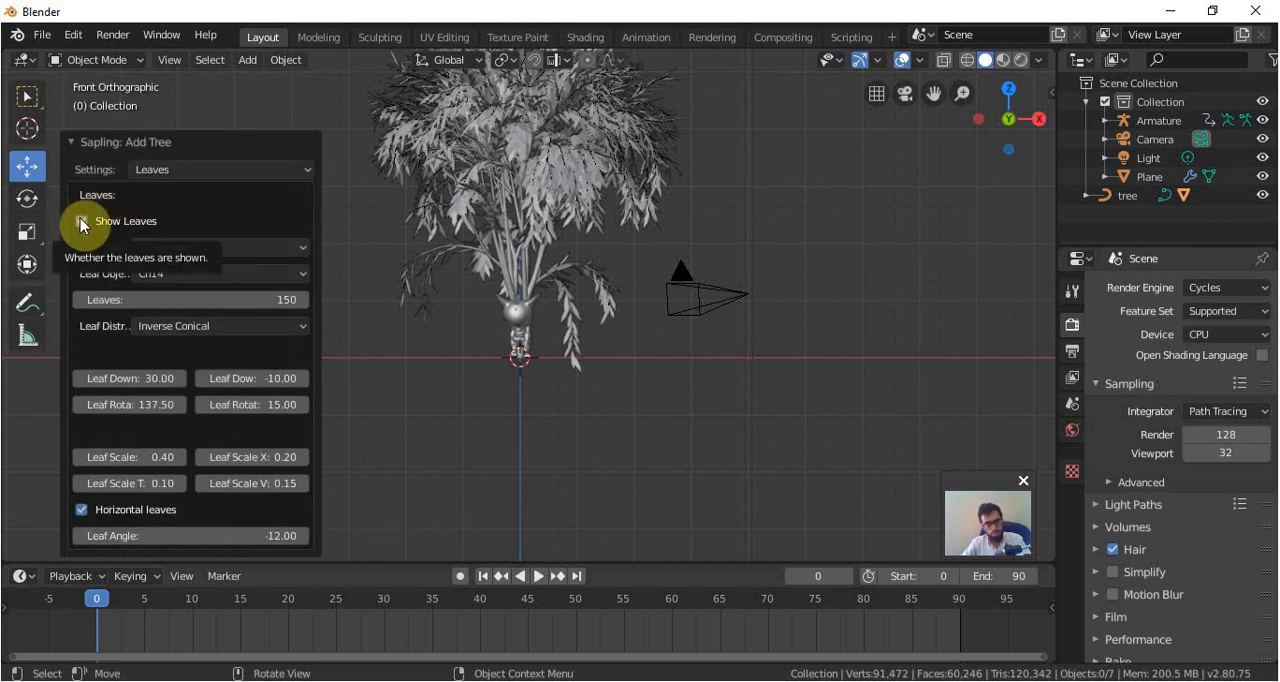
left_click(81, 220)
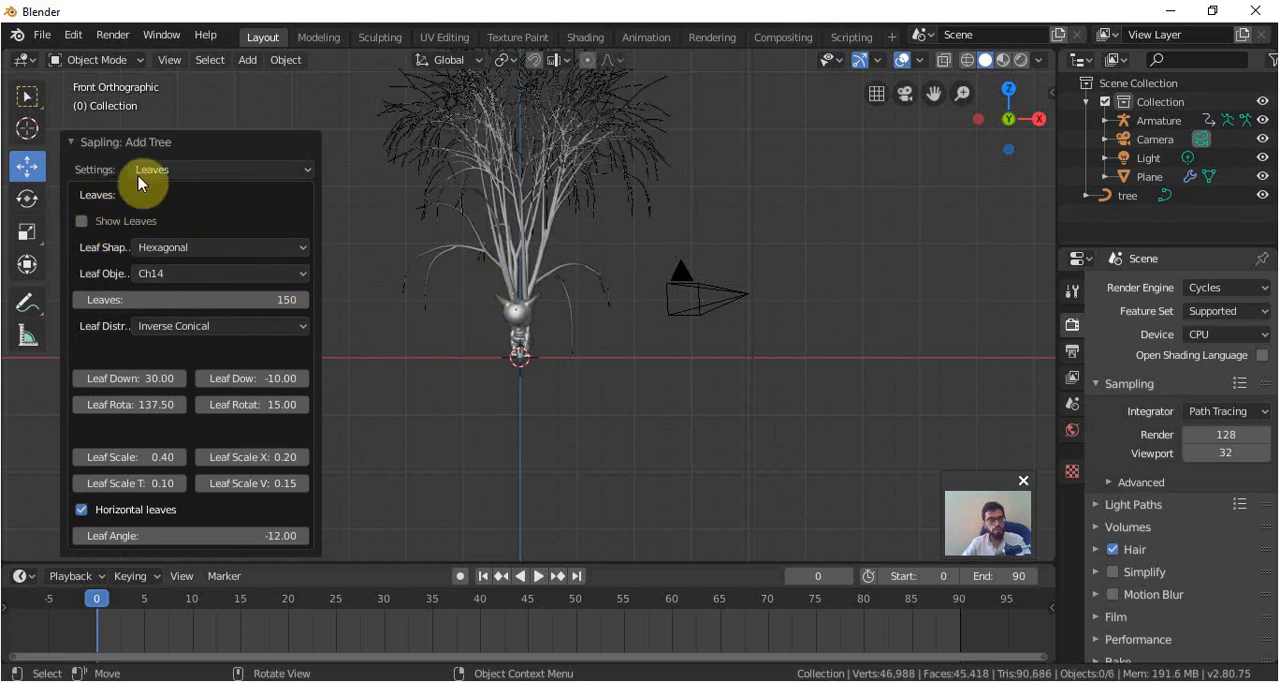
left_click(140, 145)
Move the tree in the negative X direction from the top view, away from the character toward the ground plane's edge.
left_click(531, 266)
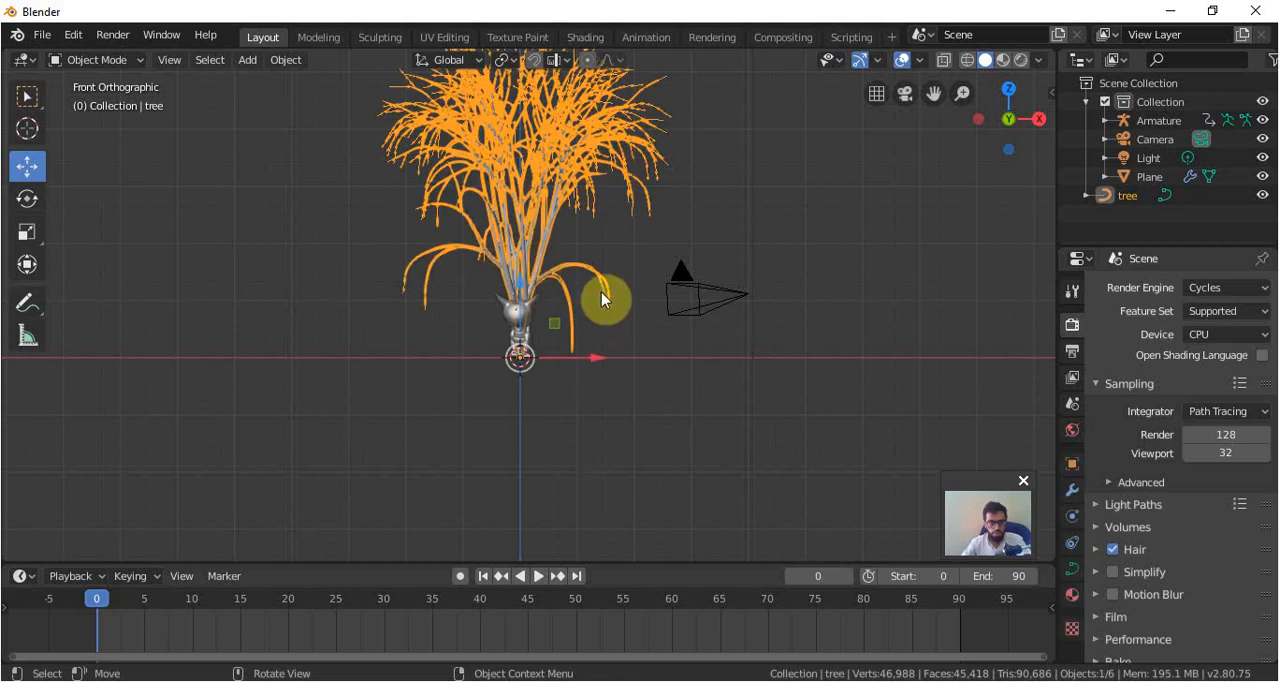
key("KP_7")
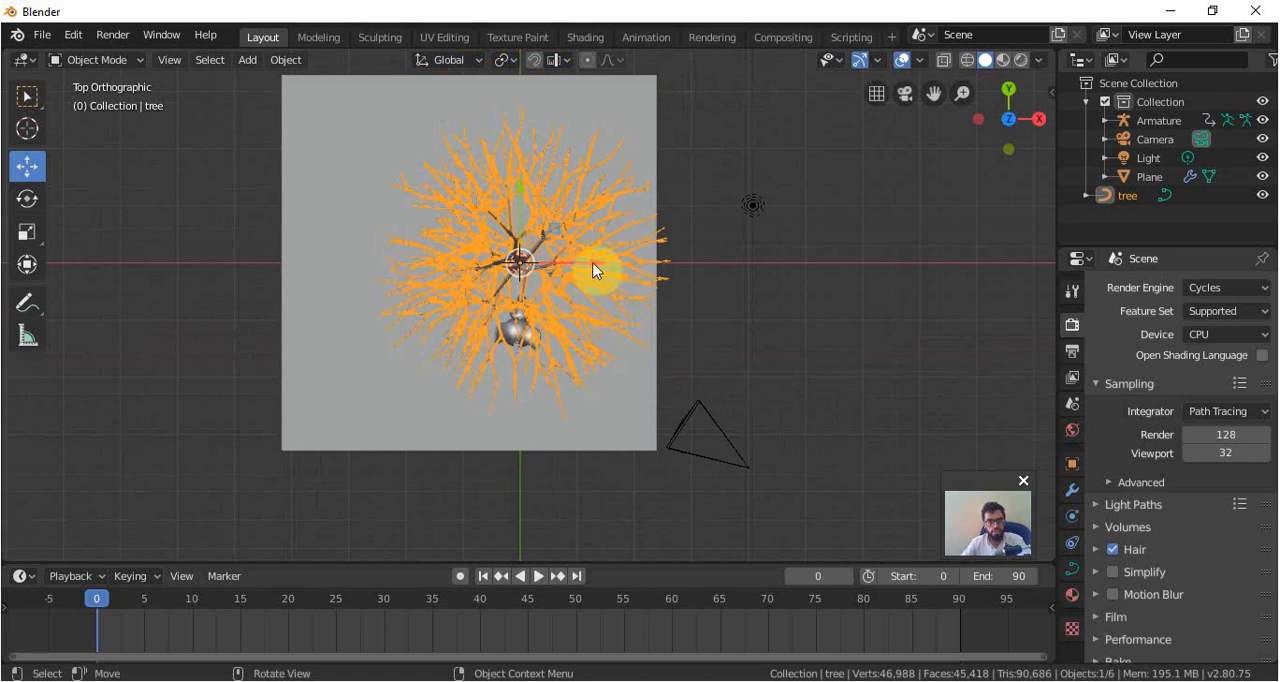
left_click_drag(593, 270, 419, 277)
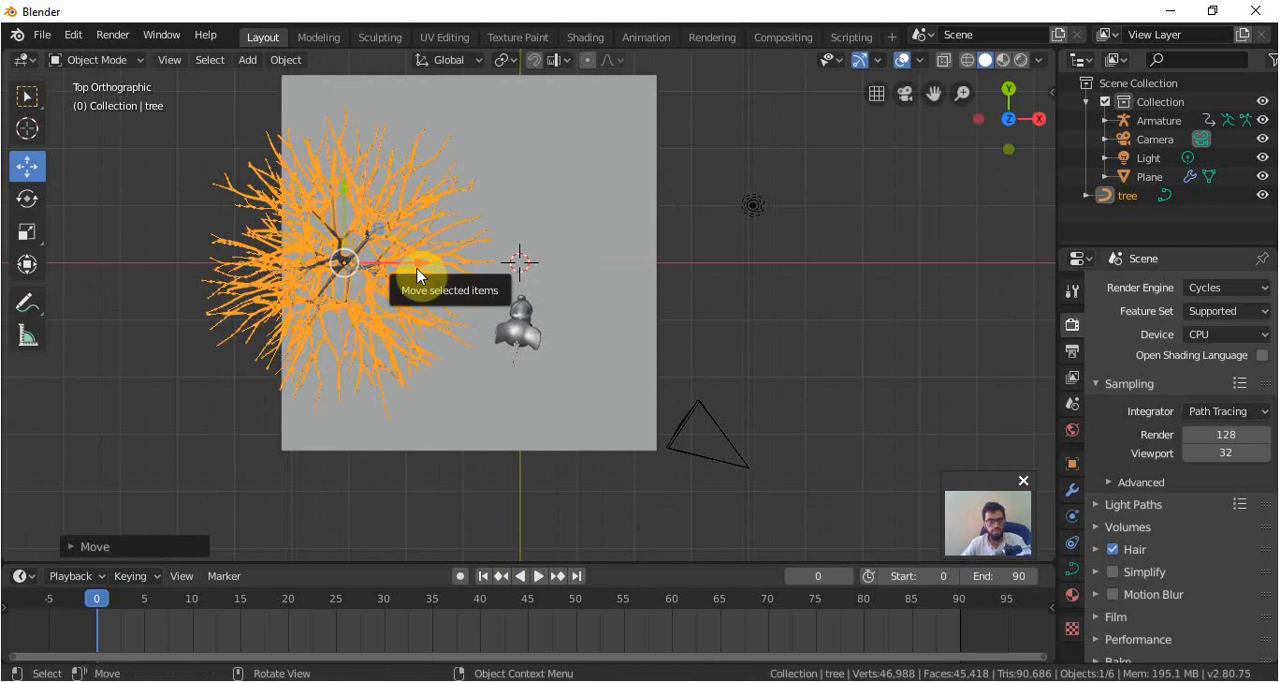
key("KP_3")
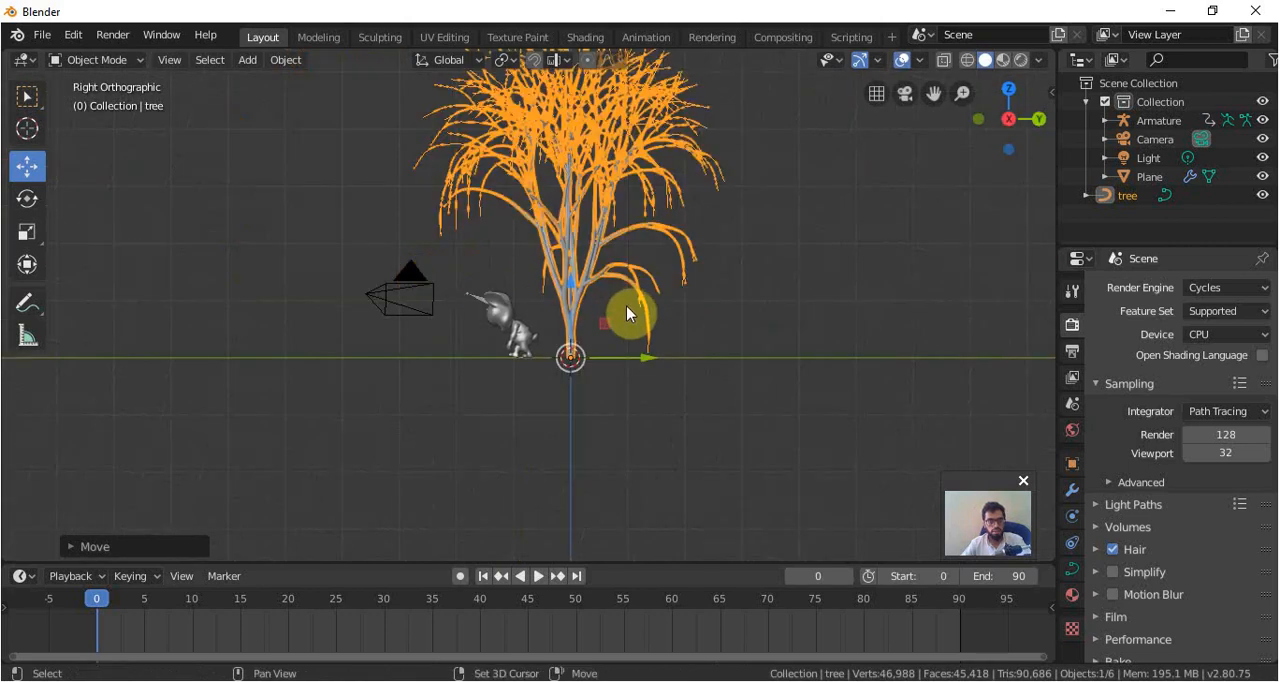
Scale the tree down uniformly in camera view so that most of it fits inside the camera frame.
key("KP_Decimal")
key("KP_0")
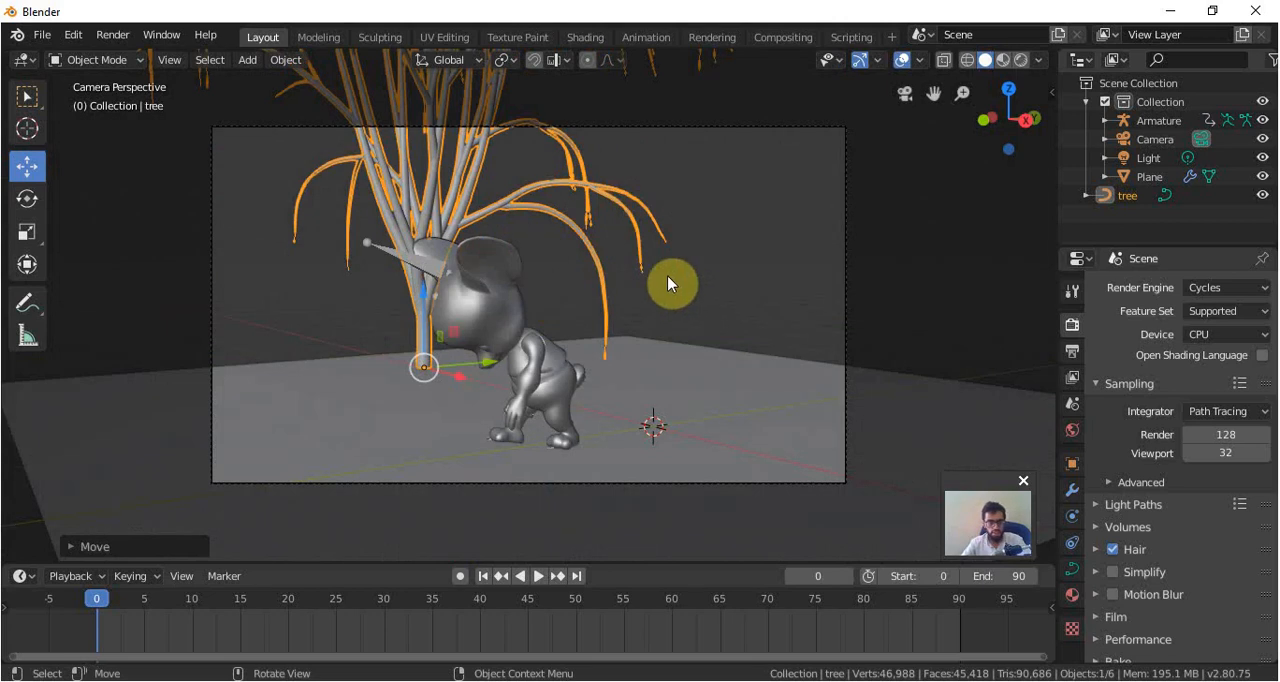
scroll(610, 215, "down", 3)
scroll(610, 215, "down", 2)
key("s")
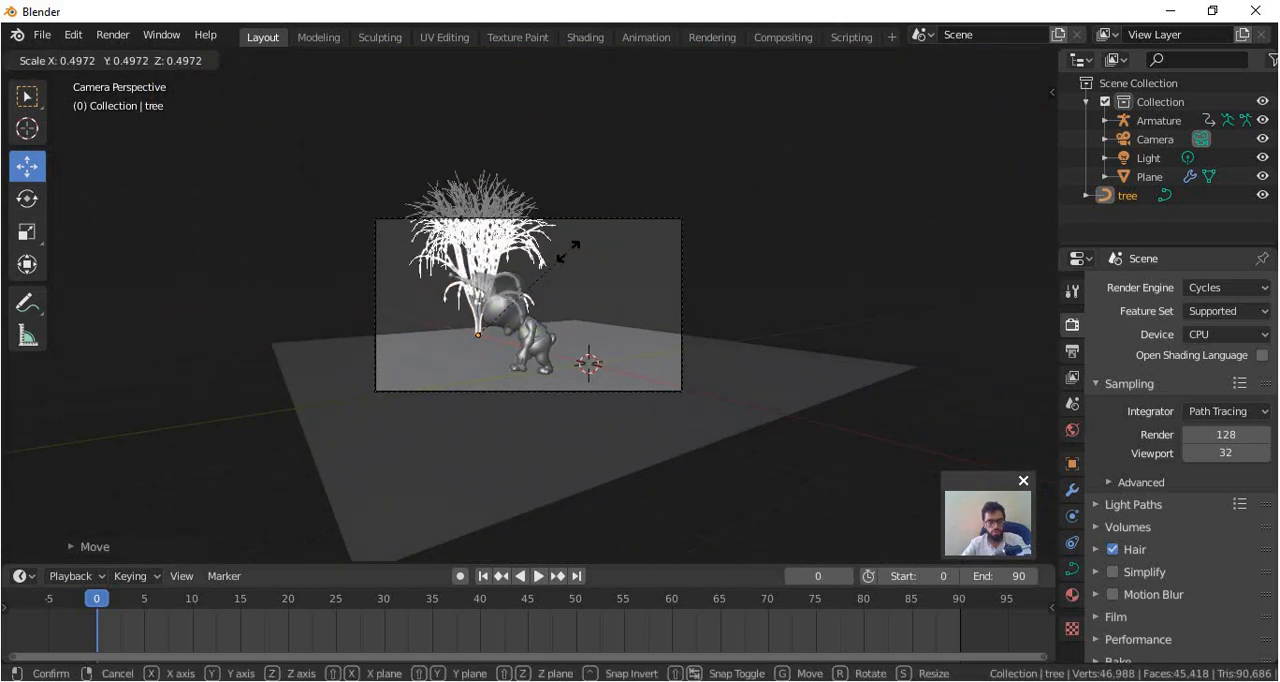
left_click(566, 258)
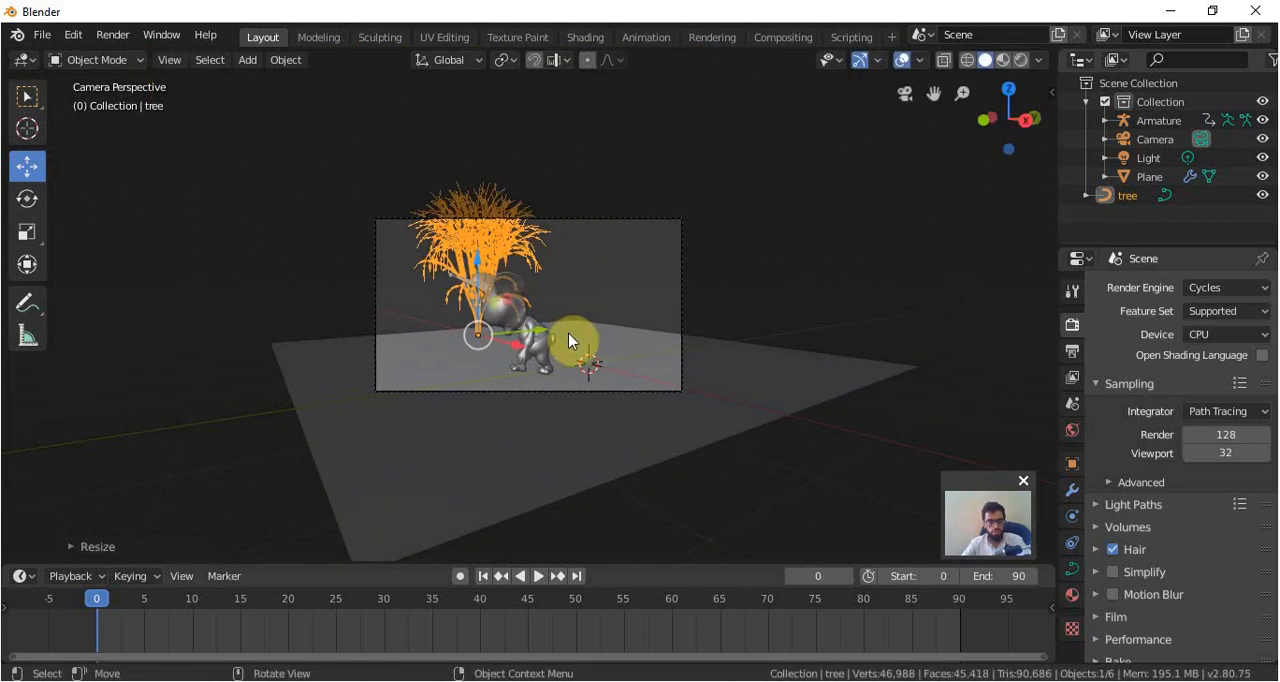
Duplicate the tree, move the copy in the positive Y direction from the top view, and rotate it about its vertical axis.
key("KP_1")
key("KP_7")
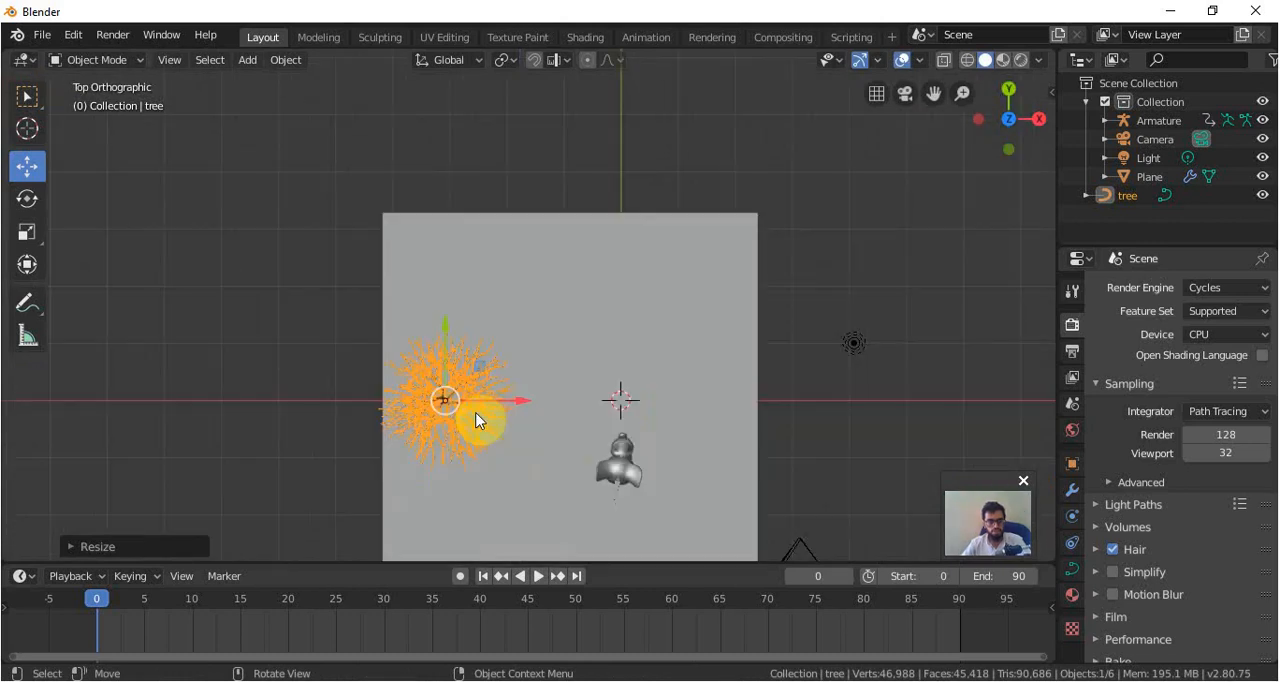
key("shift+d")
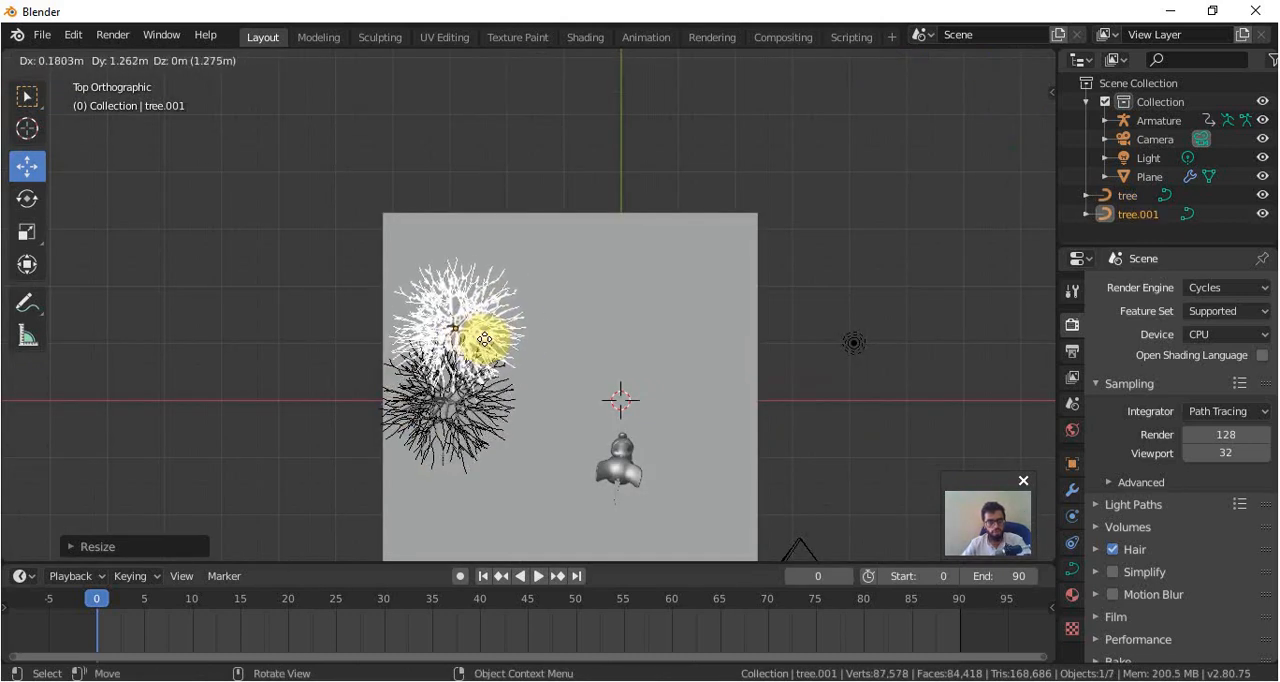
right_click(487, 341)
key("g")
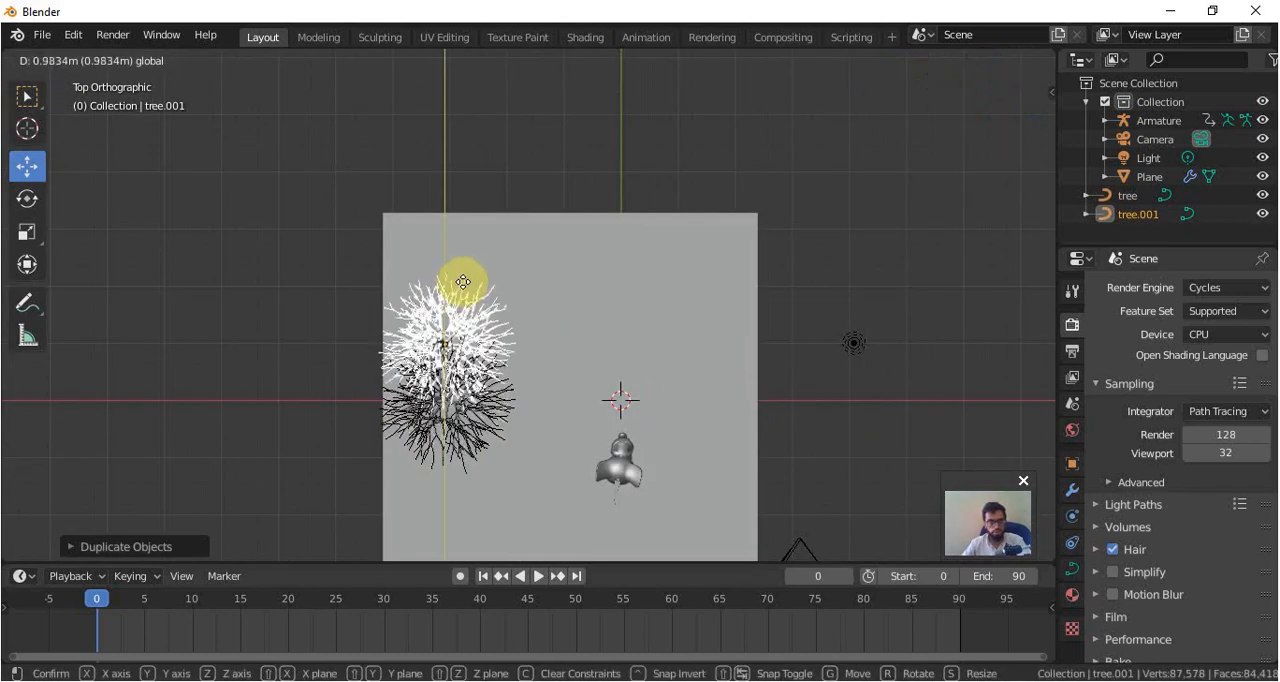
left_click(452, 278)
key("r")
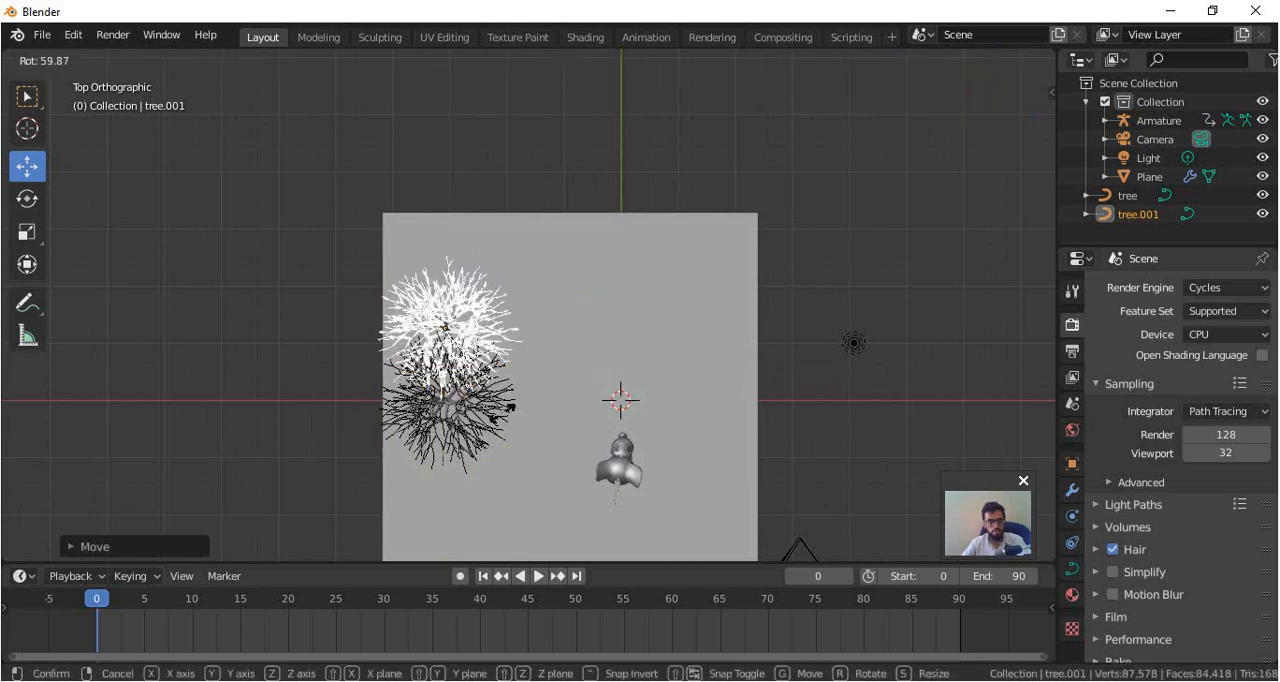
left_click(505, 422)
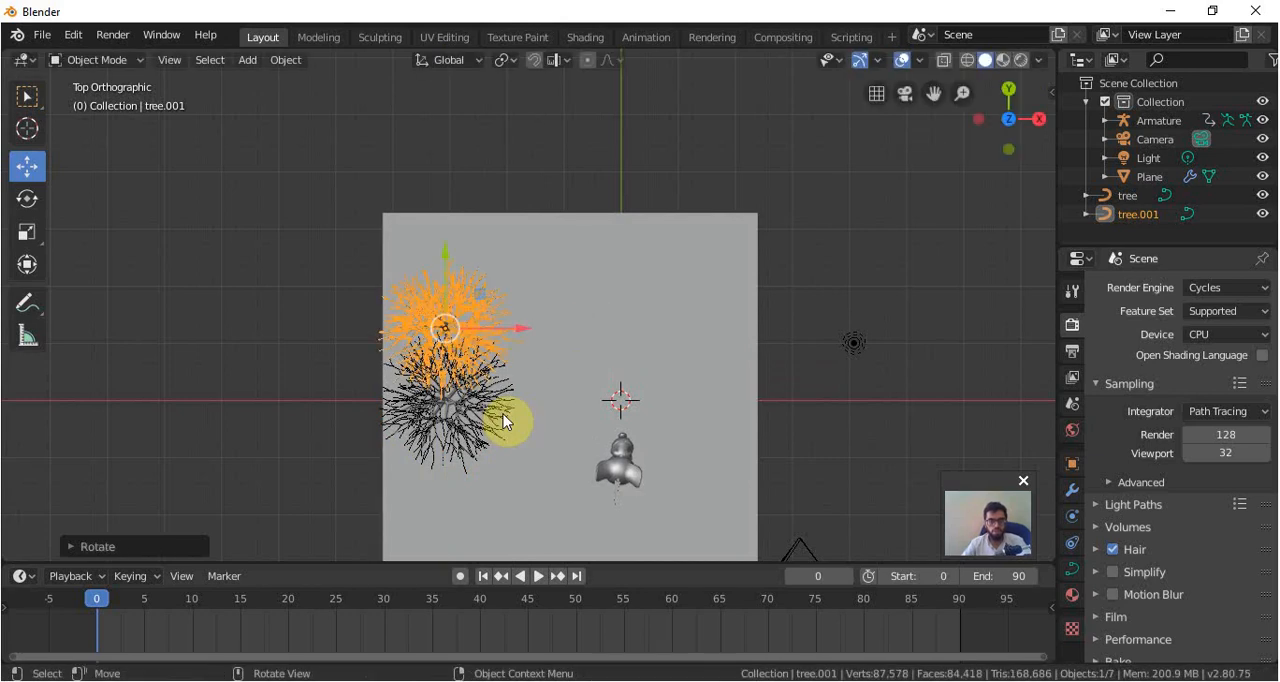
Scale the tree copy up slightly in camera view and shift it a little further in positive Y, behind the character.
key("KP_5")
key("KP_0")
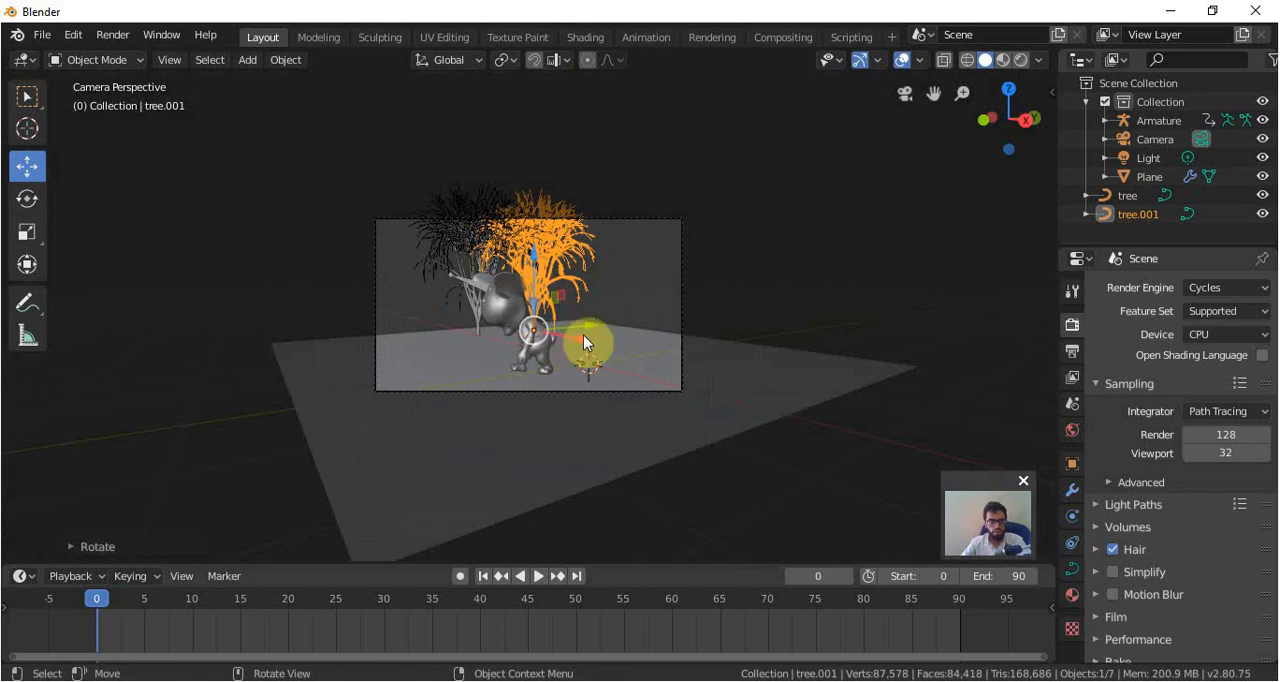
key("s")
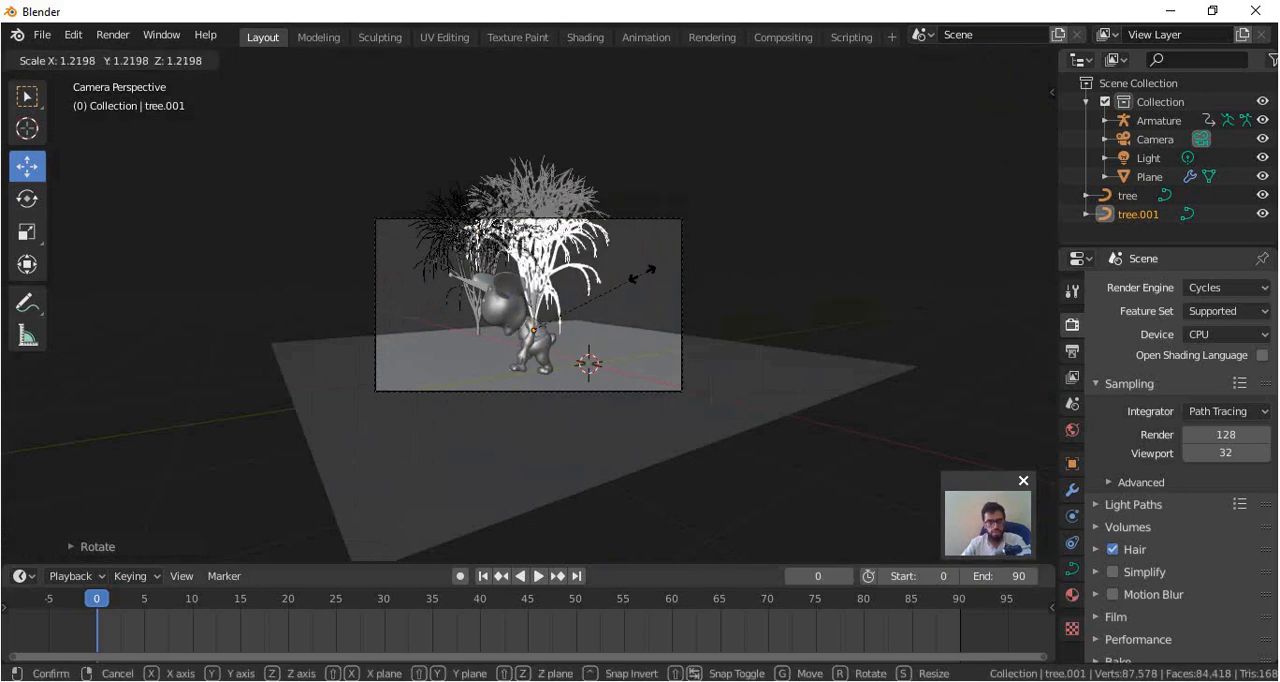
left_click(580, 289)
left_click_drag(589, 317, 608, 320)
Duplicate the original tree and move the copy in the negative Y direction, in front of the character's face.
left_click(479, 335)
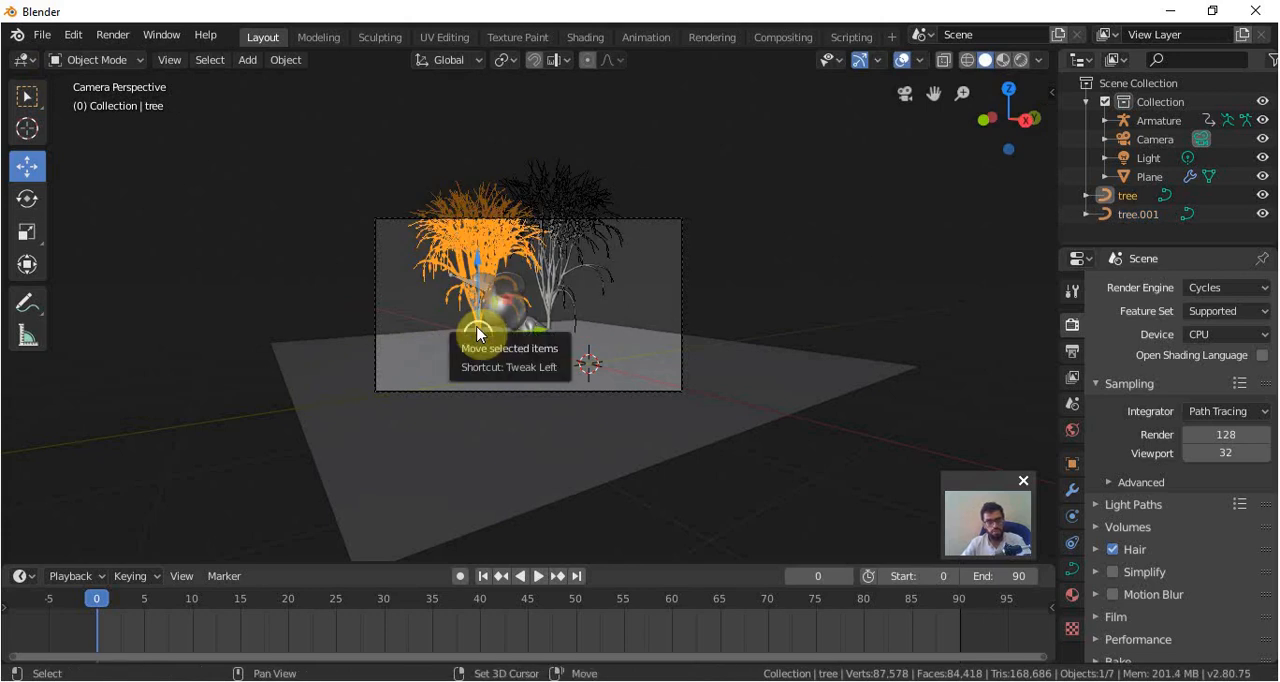
key("shift+d")
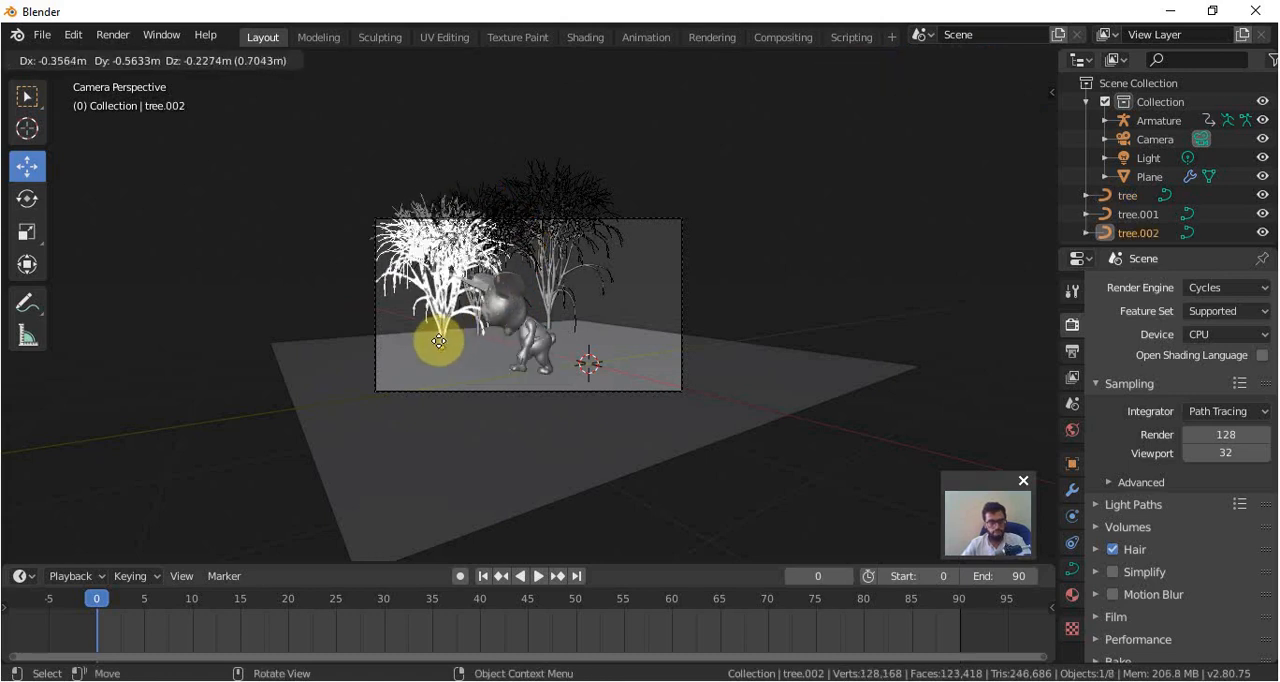
right_click(438, 356)
left_click_drag(537, 330, 485, 340)
Rotate the newest tree copy and adjust its position on the ground plane, near the camera frame's left edge.
key("KP_7")
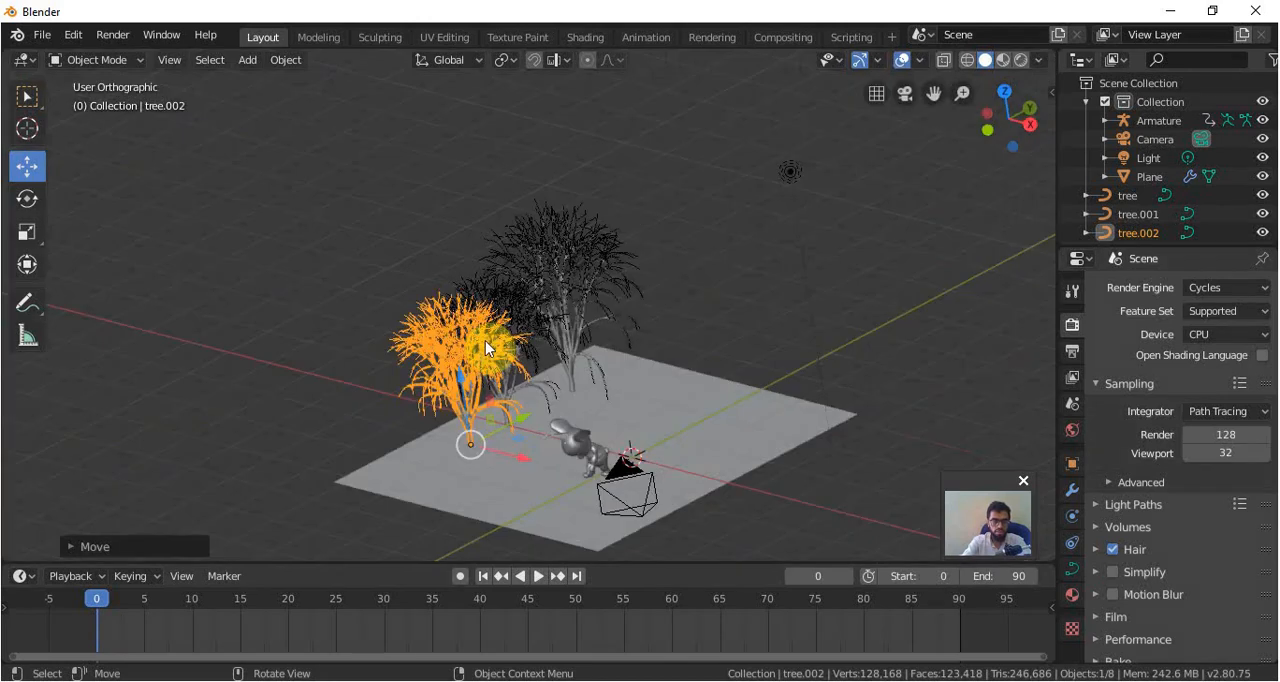
key("r")
left_click(523, 508)
key("g")
left_click(532, 484)
key("g")
left_click(561, 480)
middle_click_drag(600, 466, 597, 470)
key("KP_0")
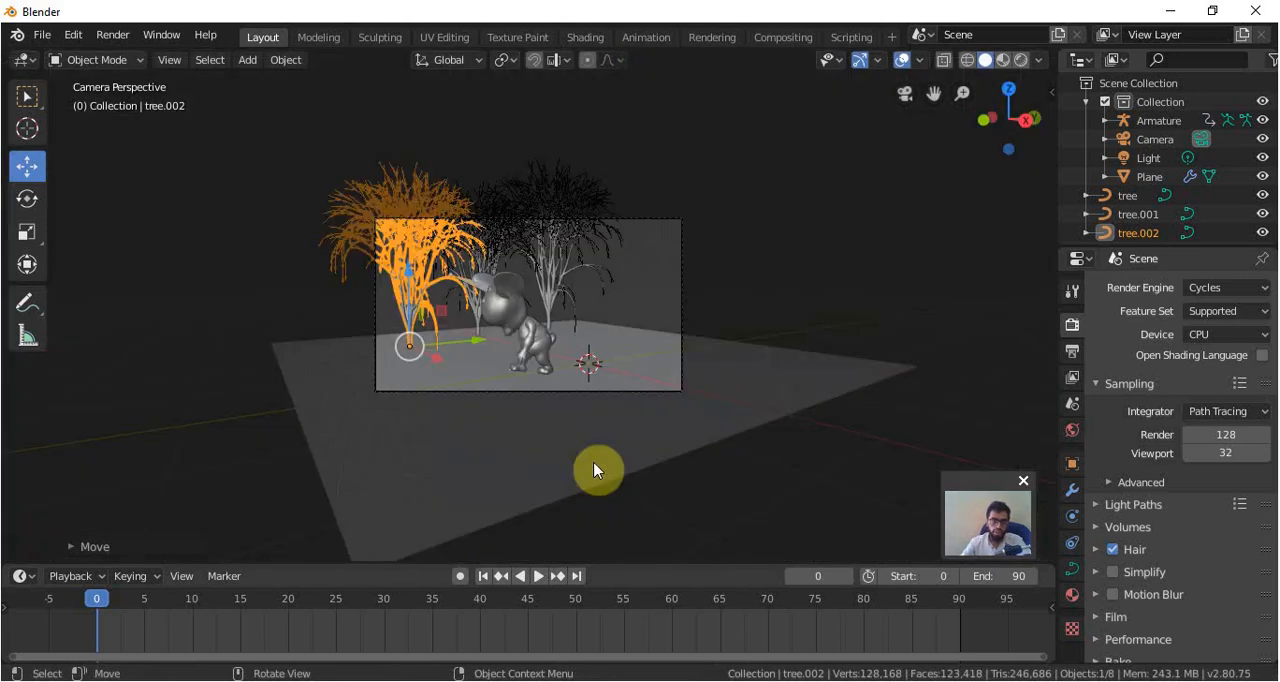
Duplicate the tree behind the character, place the copy on the ground behind the character's back, and scale it down.
left_click(557, 290)
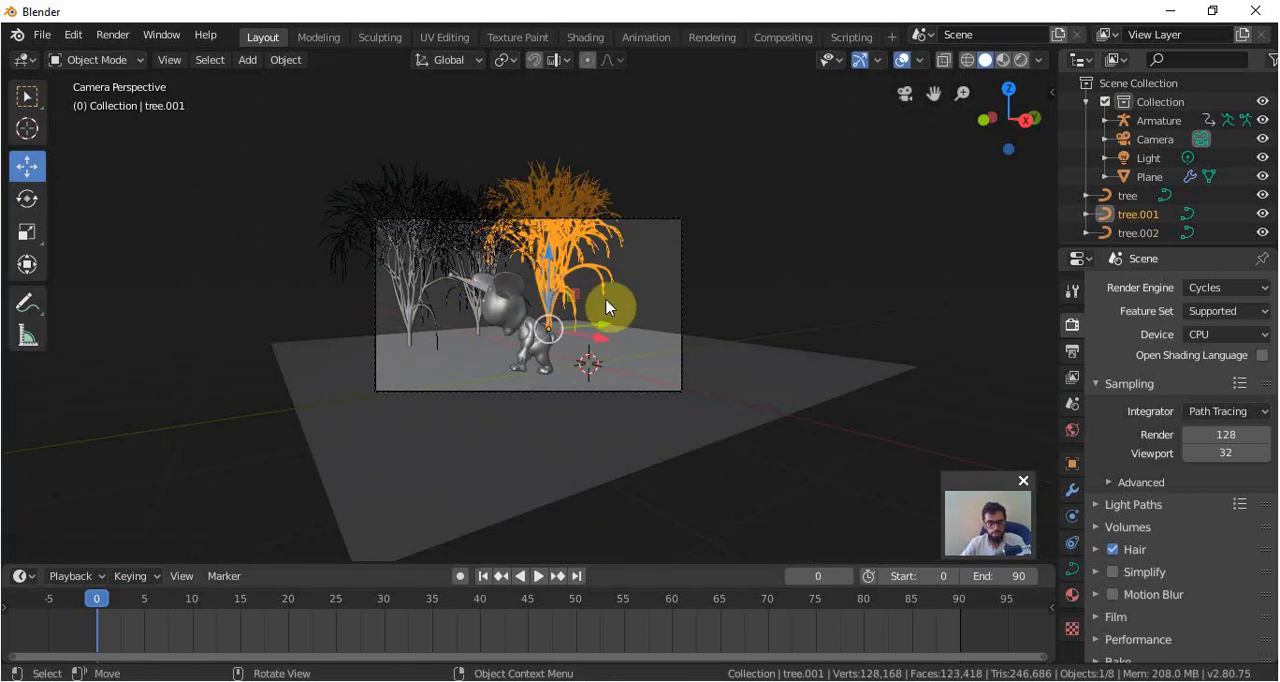
key("shift+d")
left_click(638, 320)
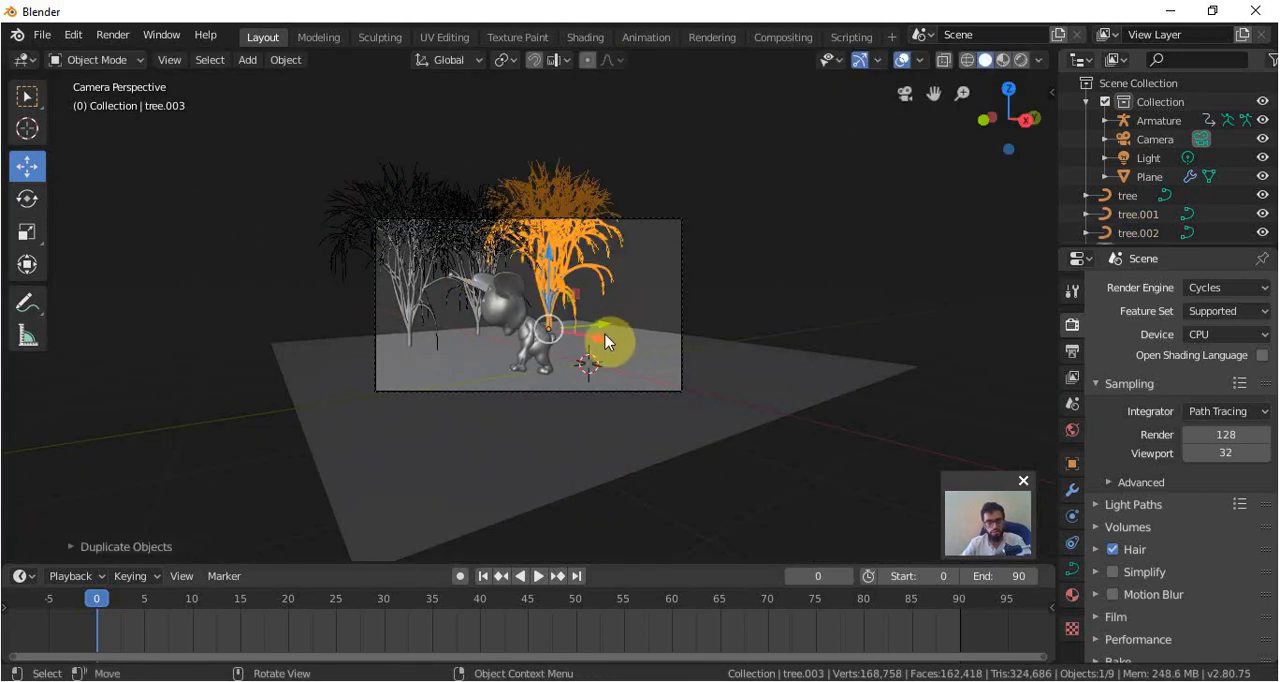
key("g")
left_click(650, 365)
key("s")
left_click(670, 303)
Scale down the tree nearest the camera frame's left edge.
left_click(408, 320)
key("s")
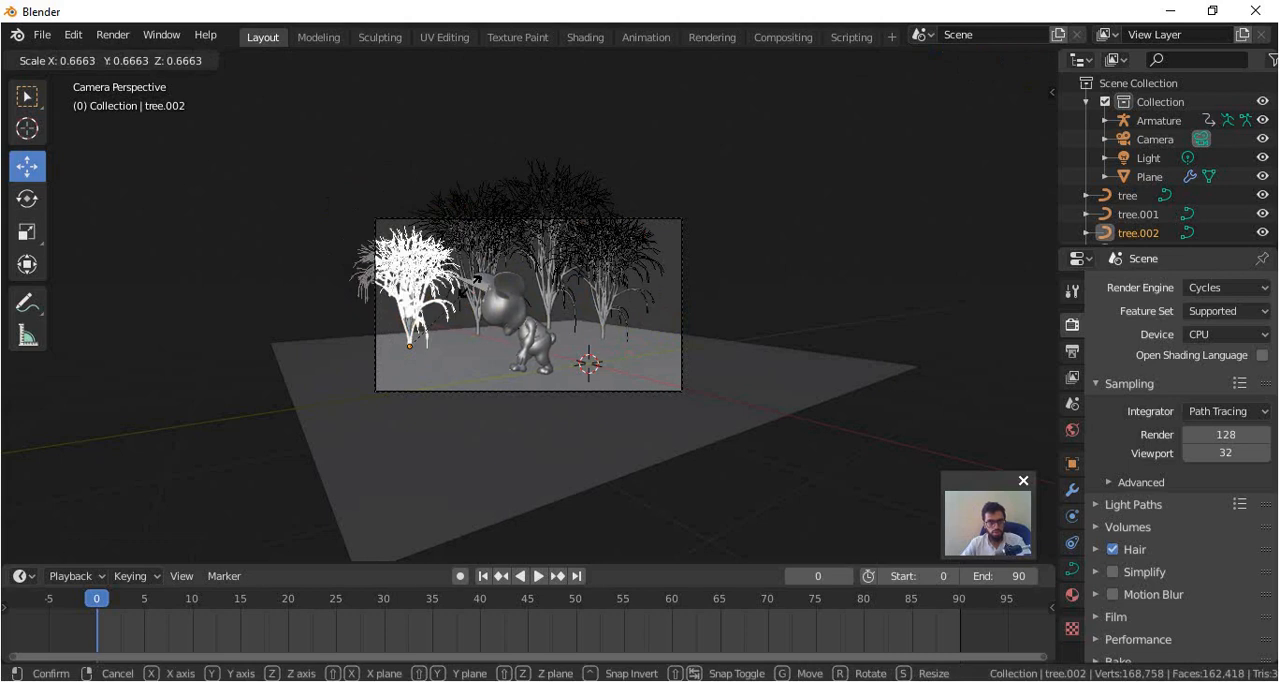
left_click(484, 287)
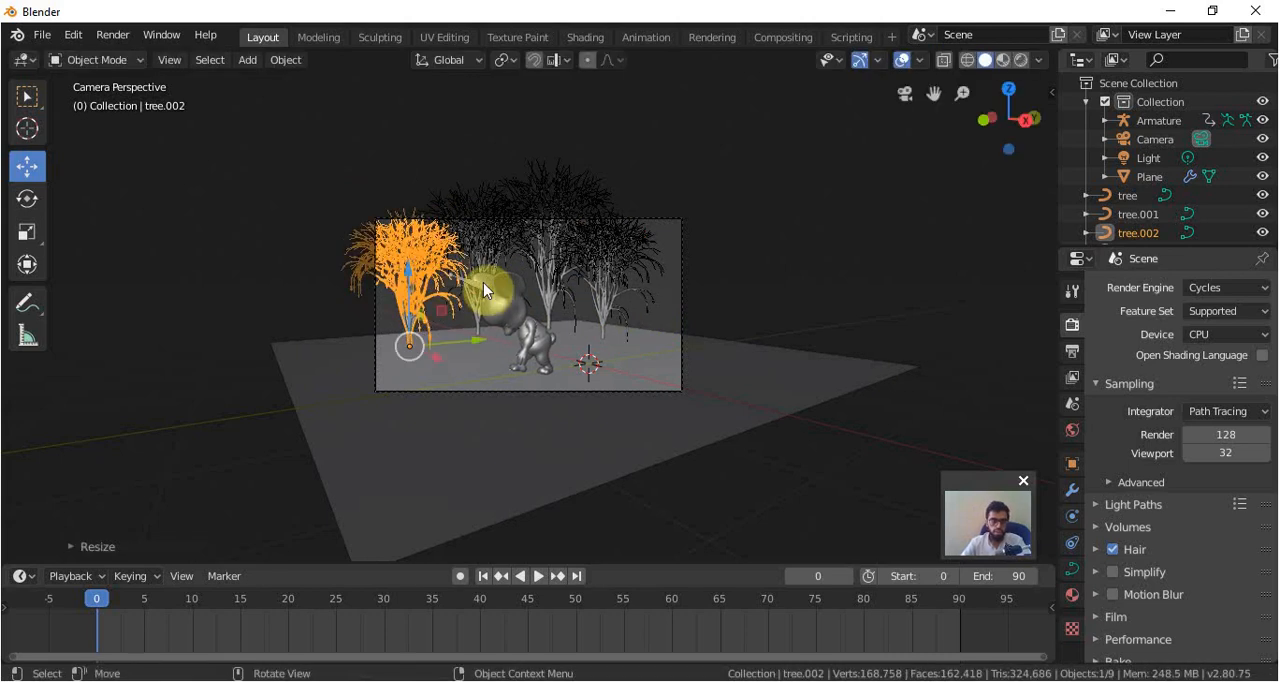
Preview the character and the four trees through the camera with Rendered viewport shading.
scroll(483, 282, "up", 5)
key("z")
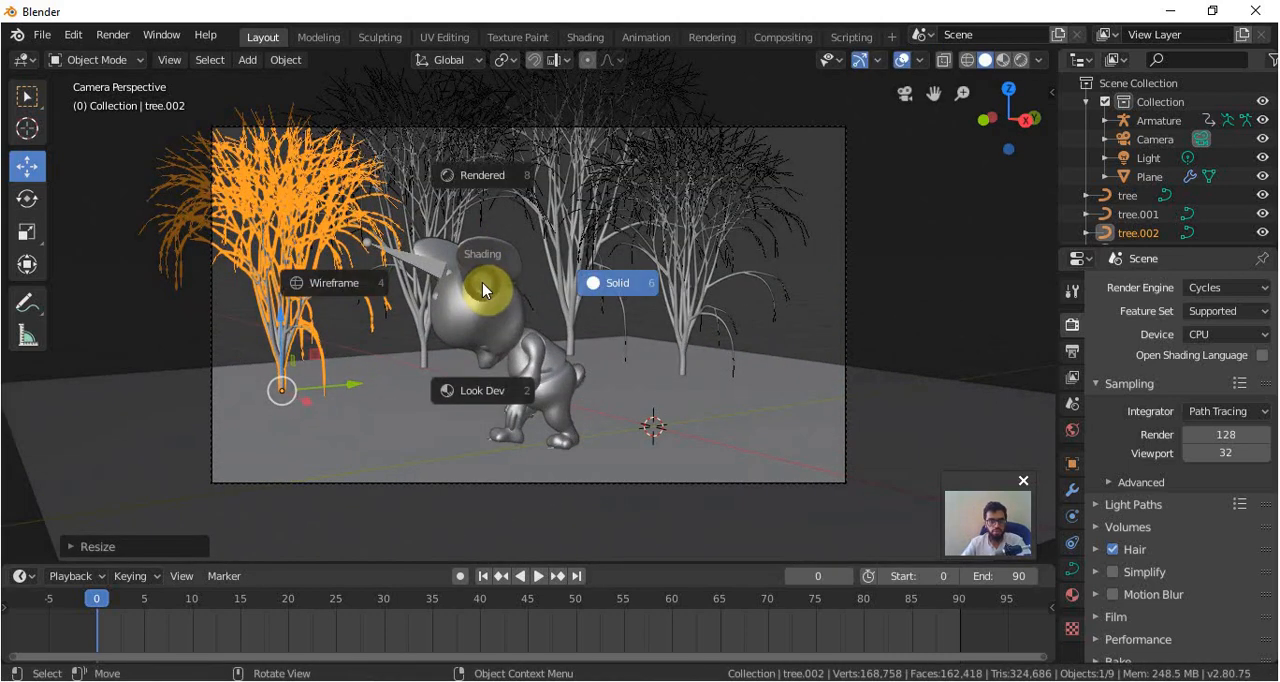
left_click(486, 179)
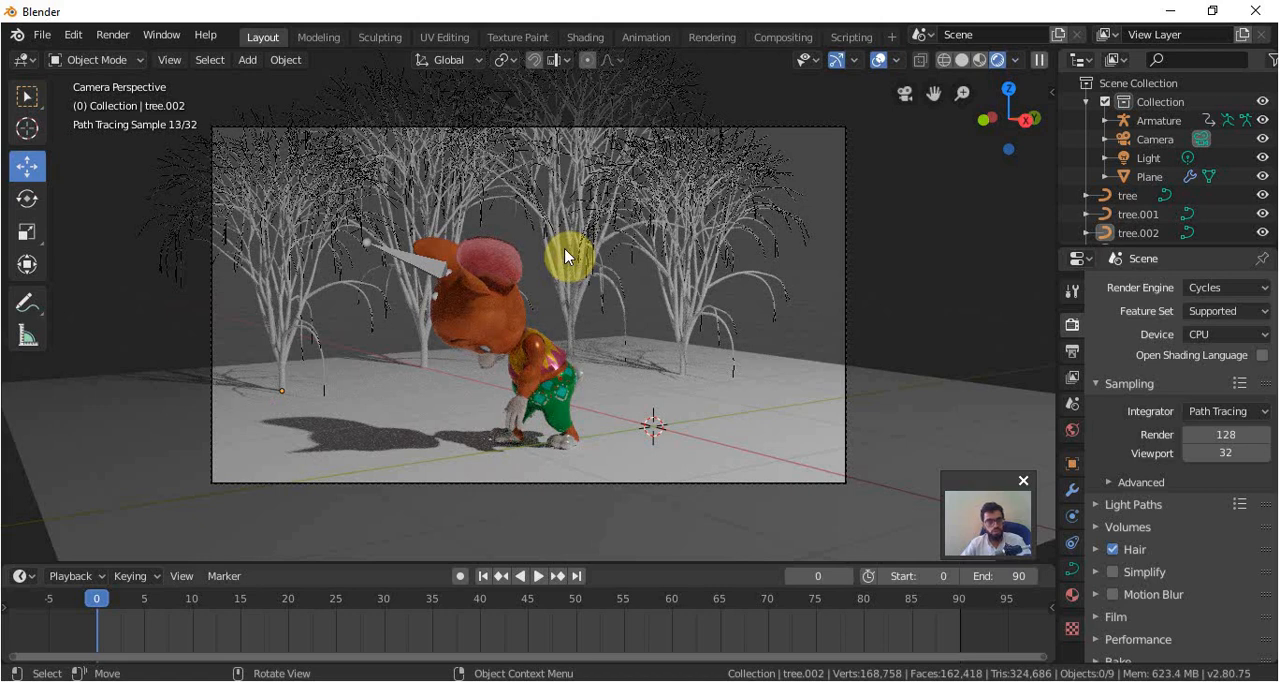
key("z")
left_click(671, 277)
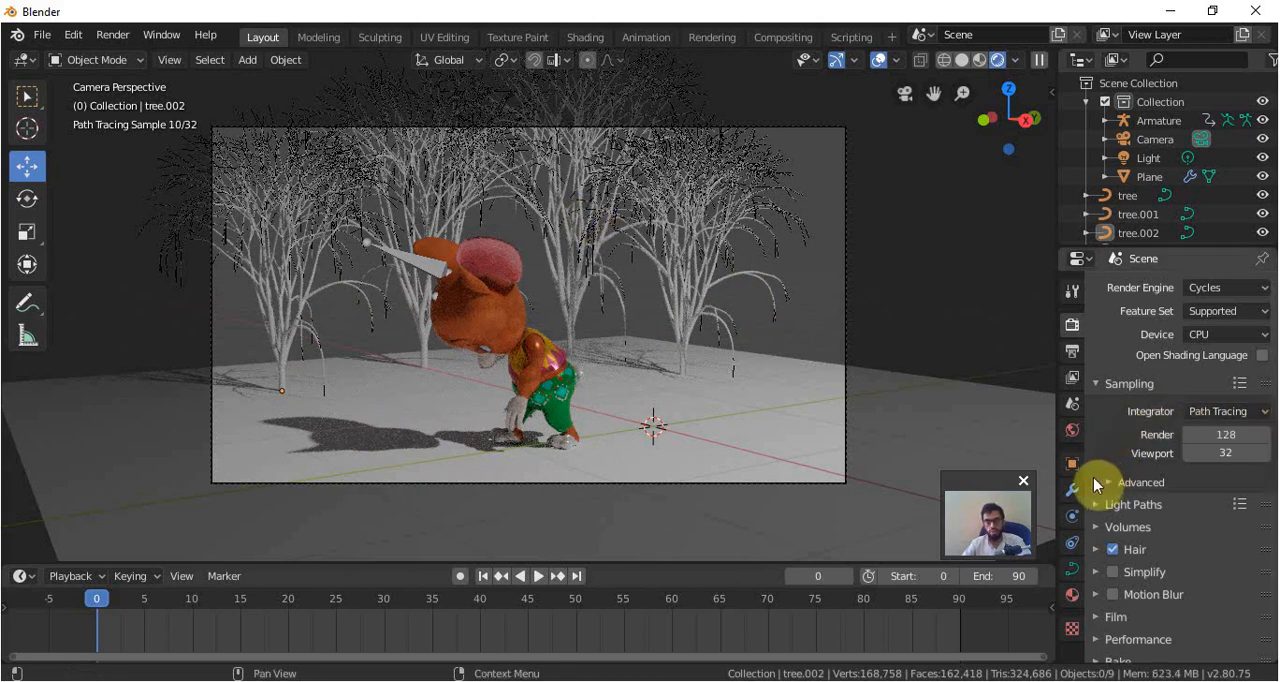
Use an Environment Texture as the World background's surface color.
left_click(1066, 432)
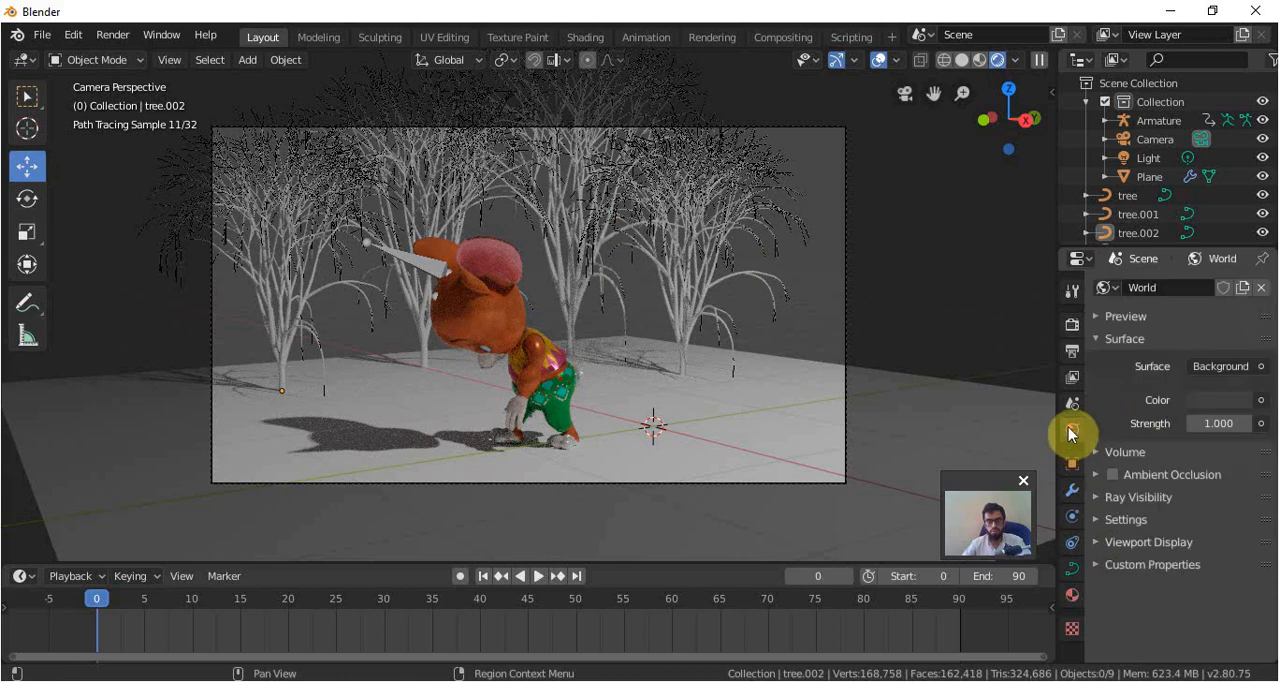
left_click(1262, 401)
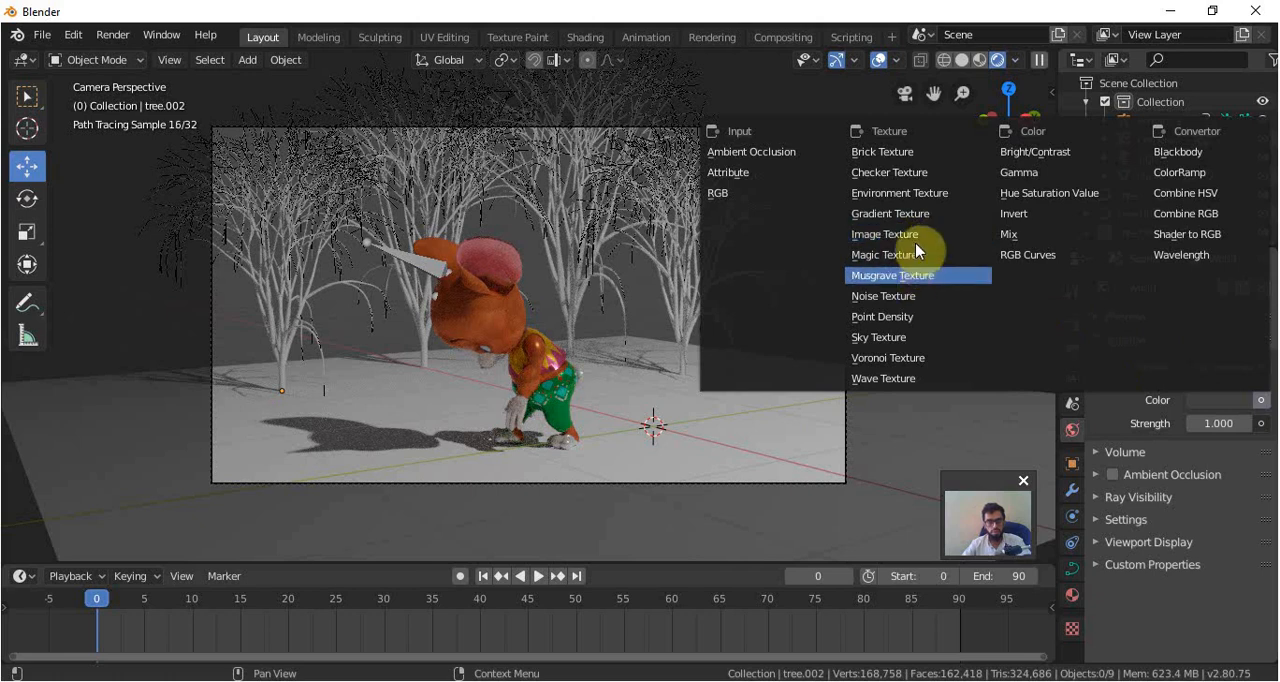
left_click(915, 198)
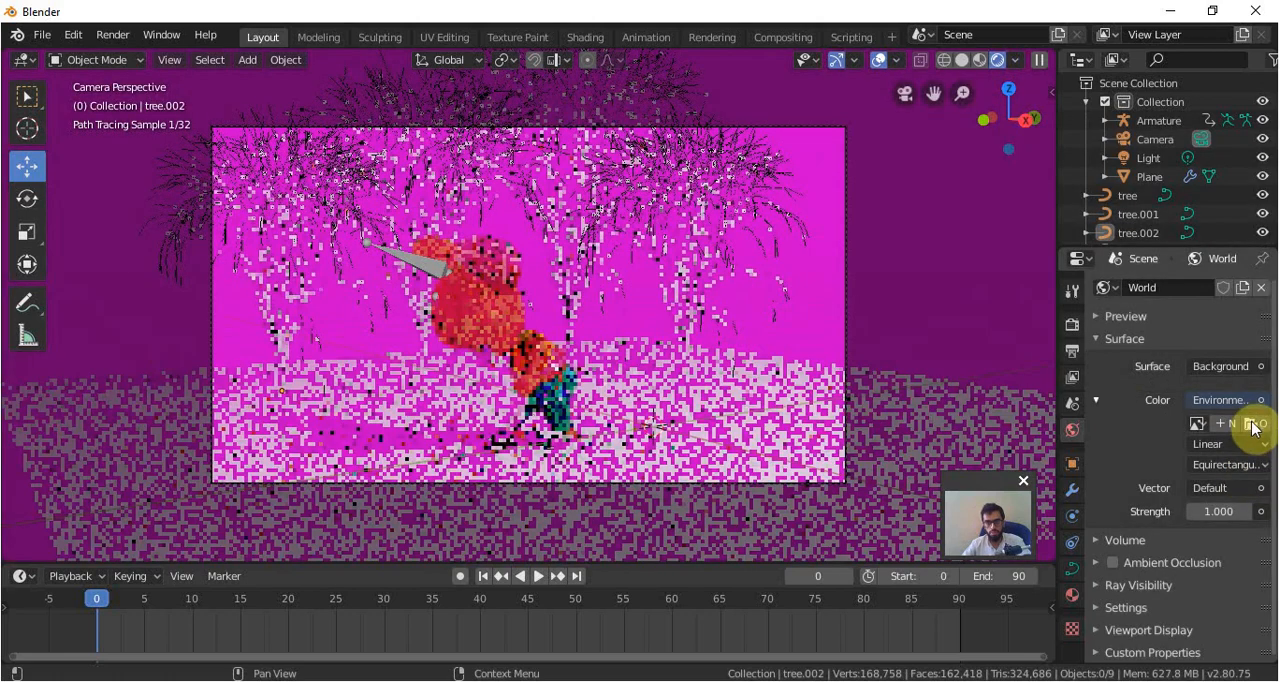
Return the viewport to Solid shading and load cloud_layers_2k.hdr from D:\HDR\ as the world's environment texture.
key("z")
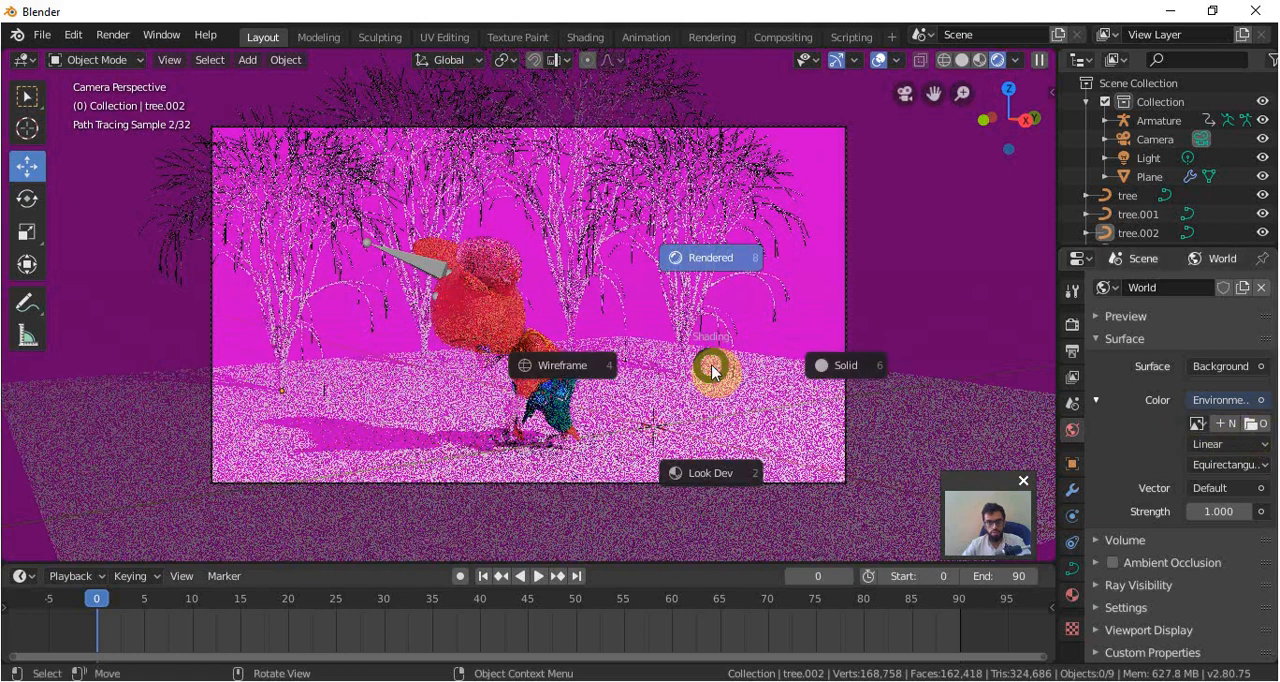
left_click(871, 366)
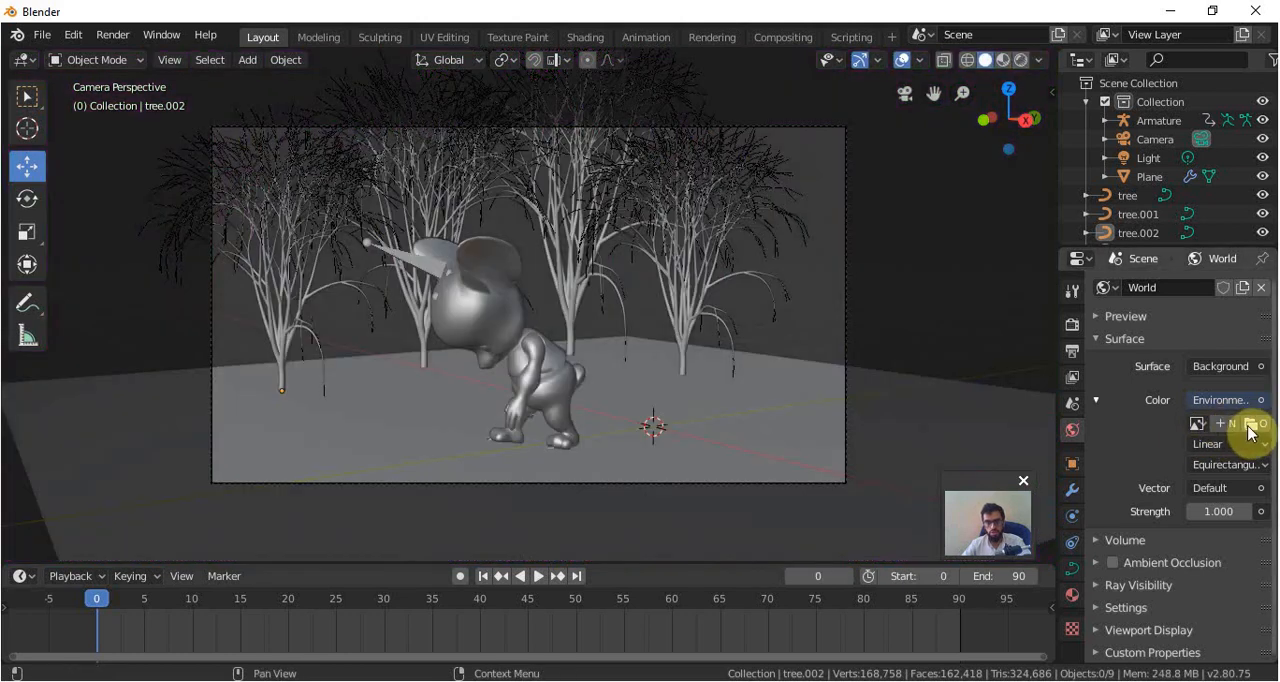
left_click(1250, 425)
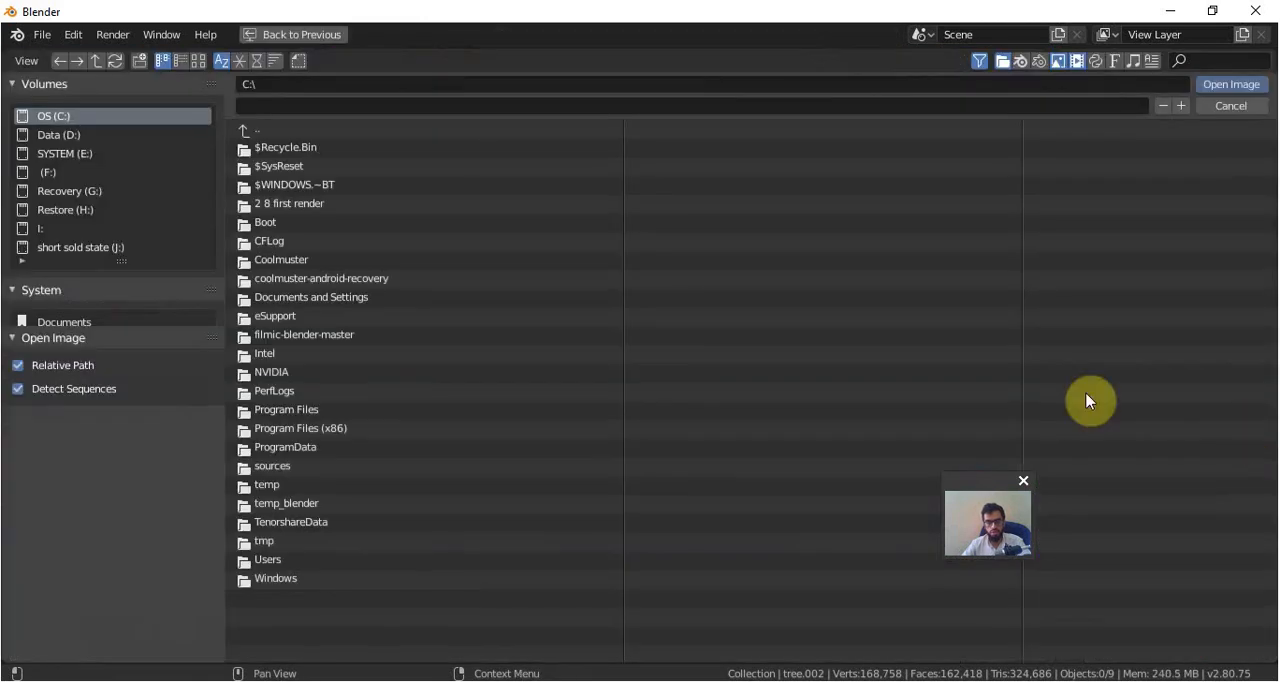
left_click(63, 131)
double_click(277, 278)
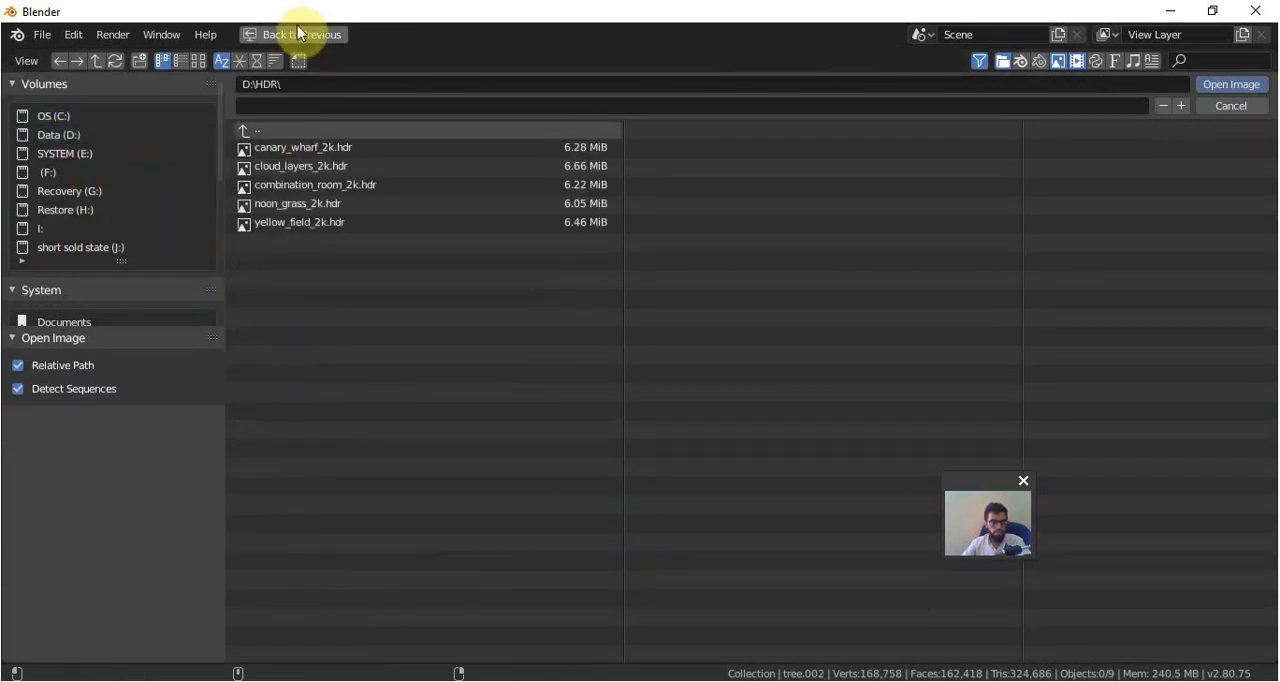
left_click(198, 61)
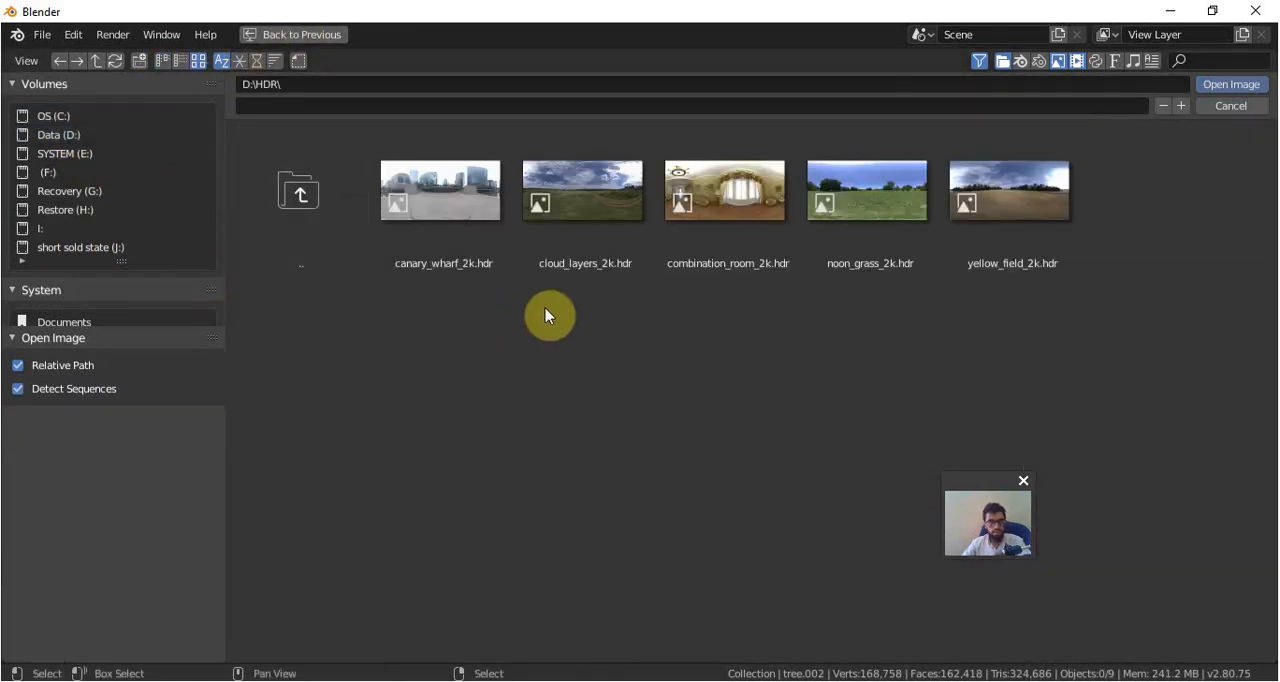
left_click(585, 184)
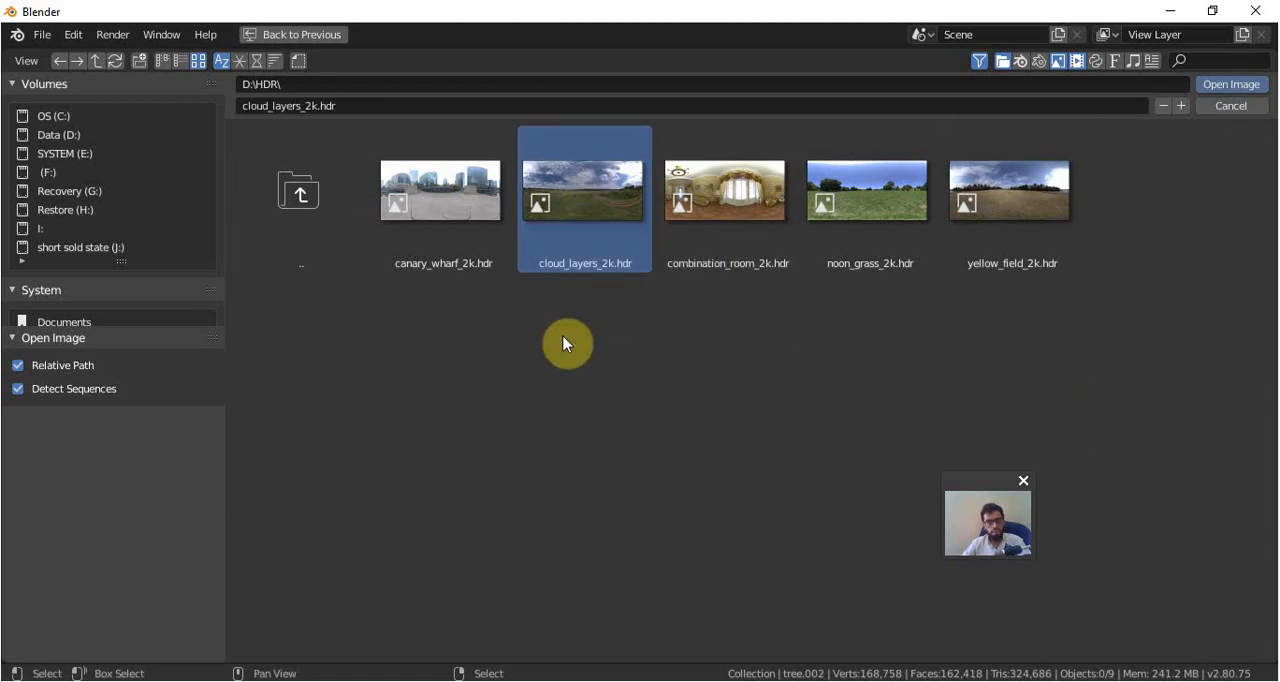
left_click(1240, 94)
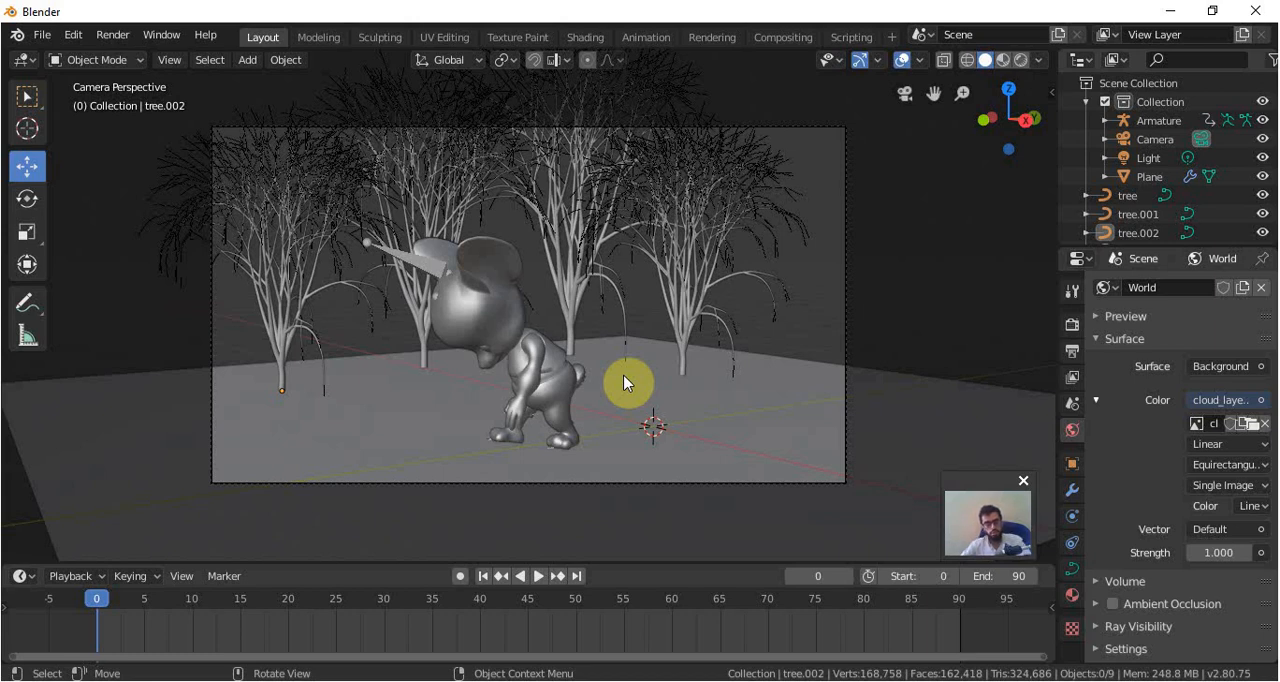
Preview the HDR background and lighting with Rendered shading, and return the viewport to Solid shading.
key("z")
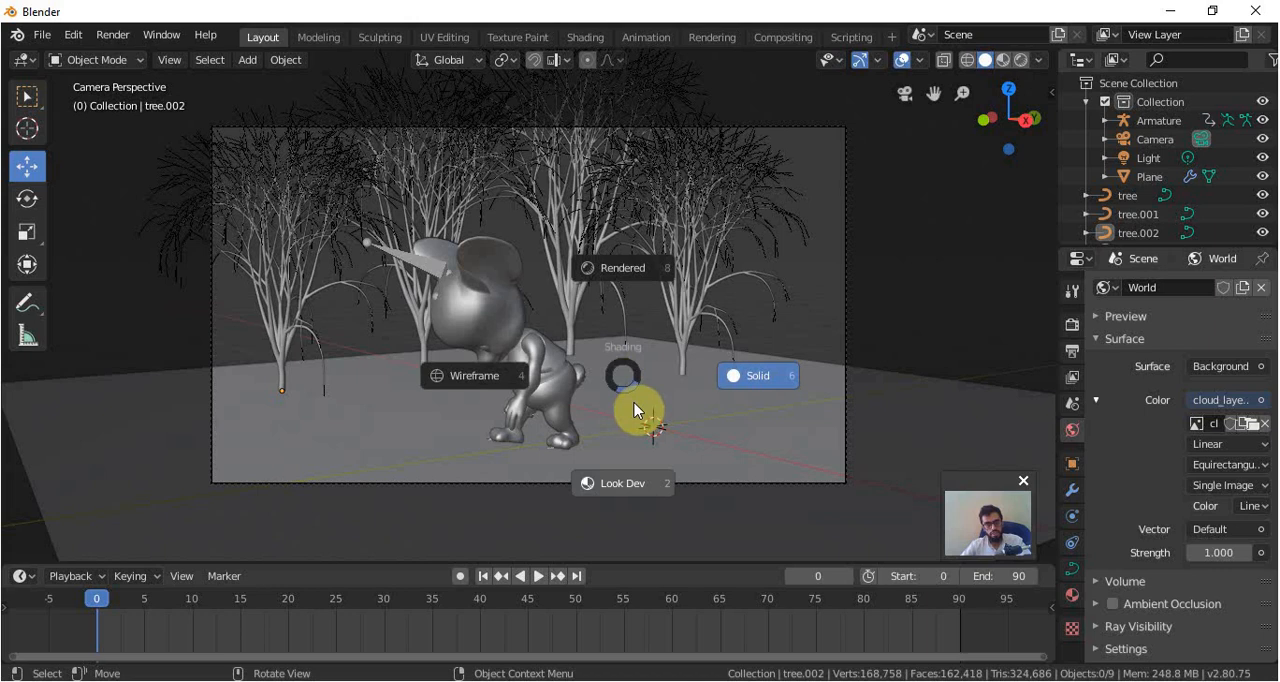
left_click(640, 280)
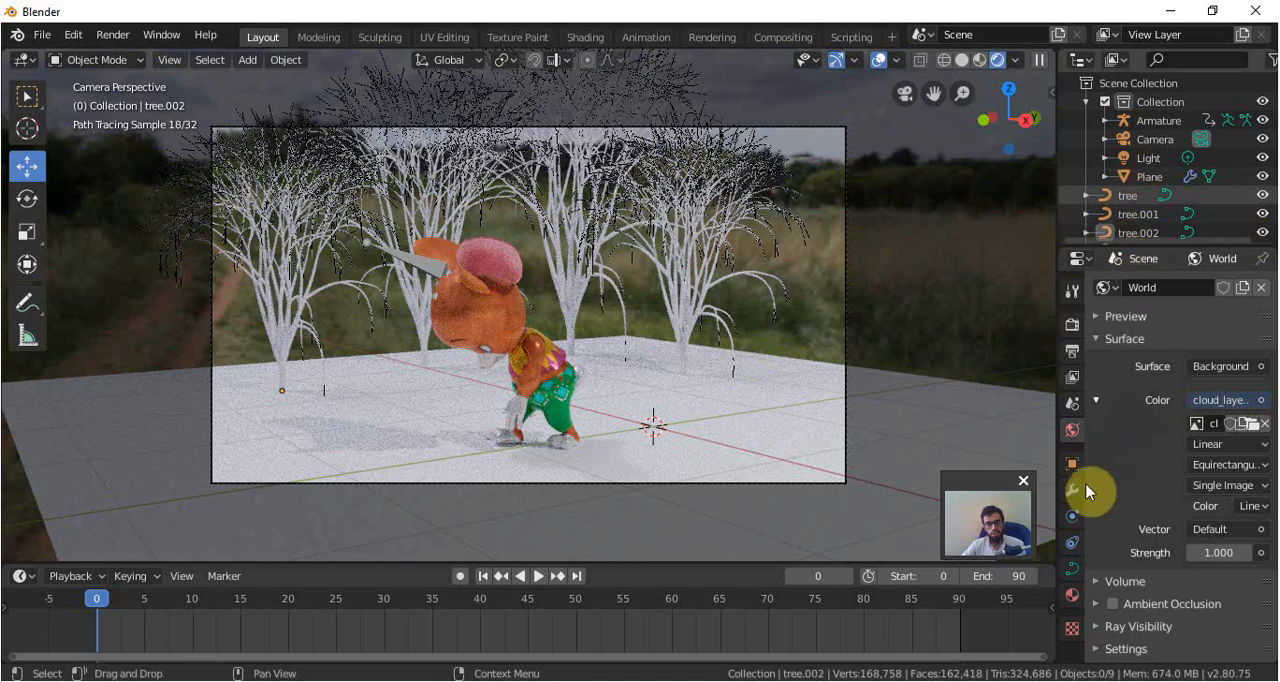
key("z")
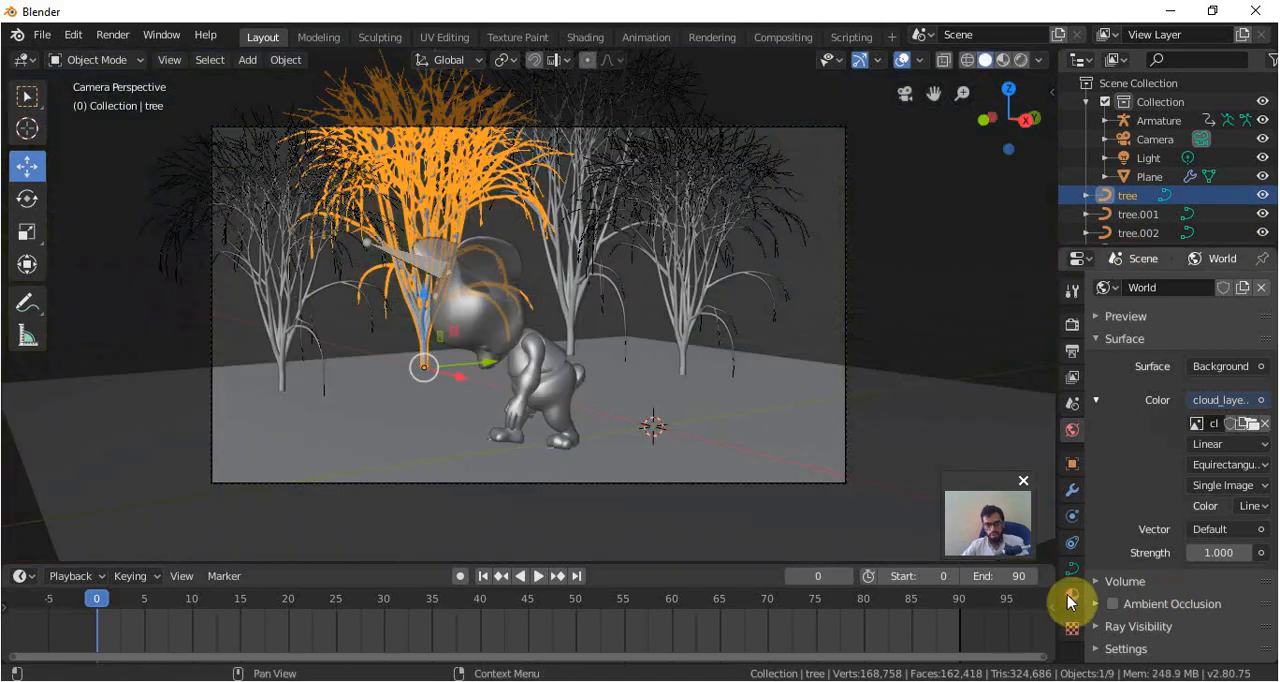
Give the selected tree a new material named tree with a muted olive base color.
left_click(1072, 597)
left_click(1168, 346)
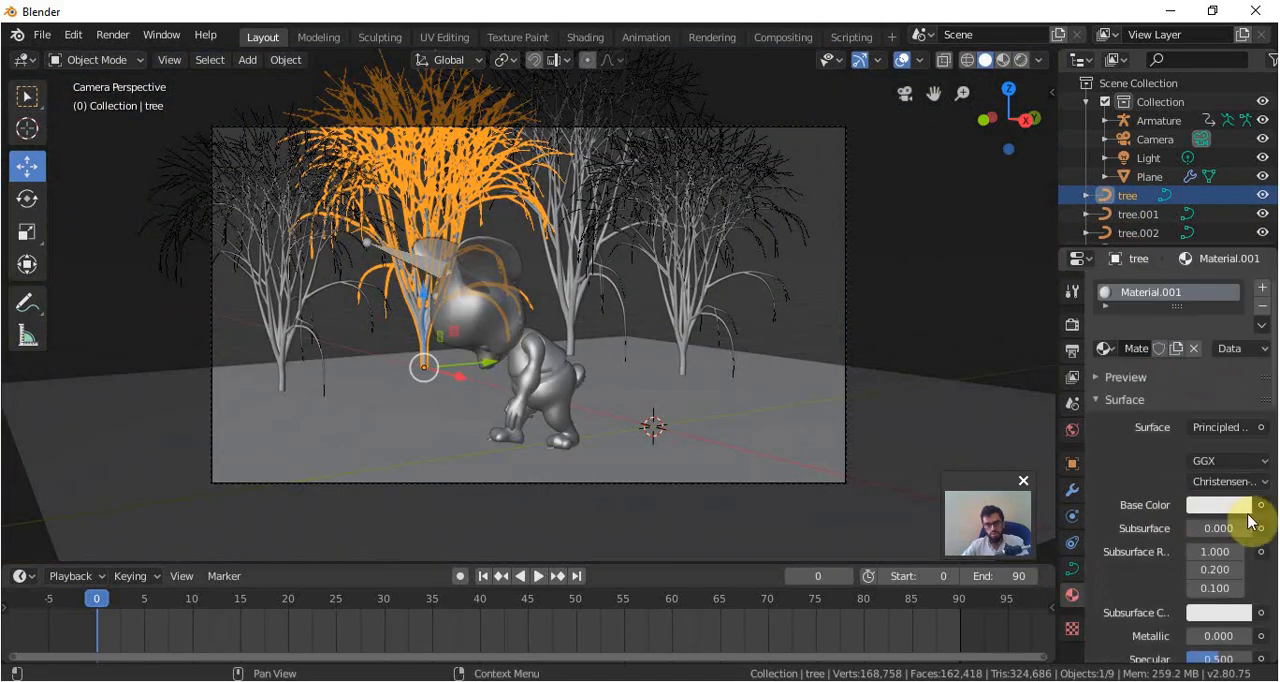
left_click(1207, 609)
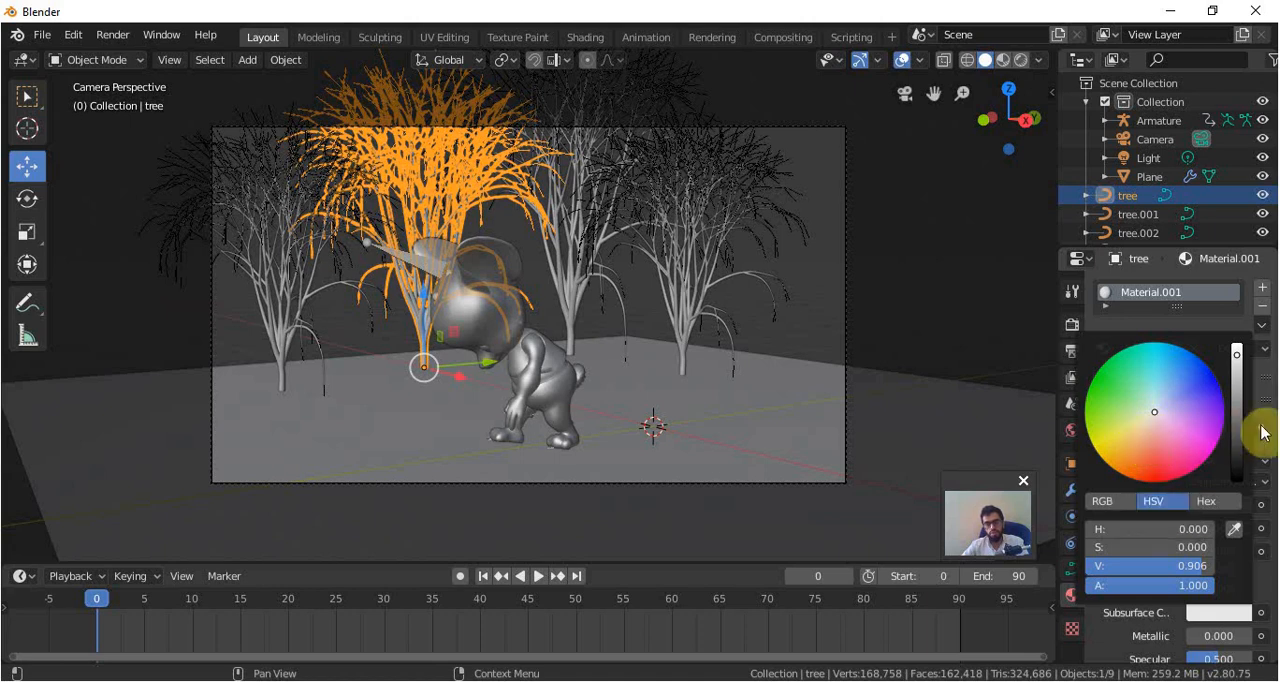
left_click(1230, 507)
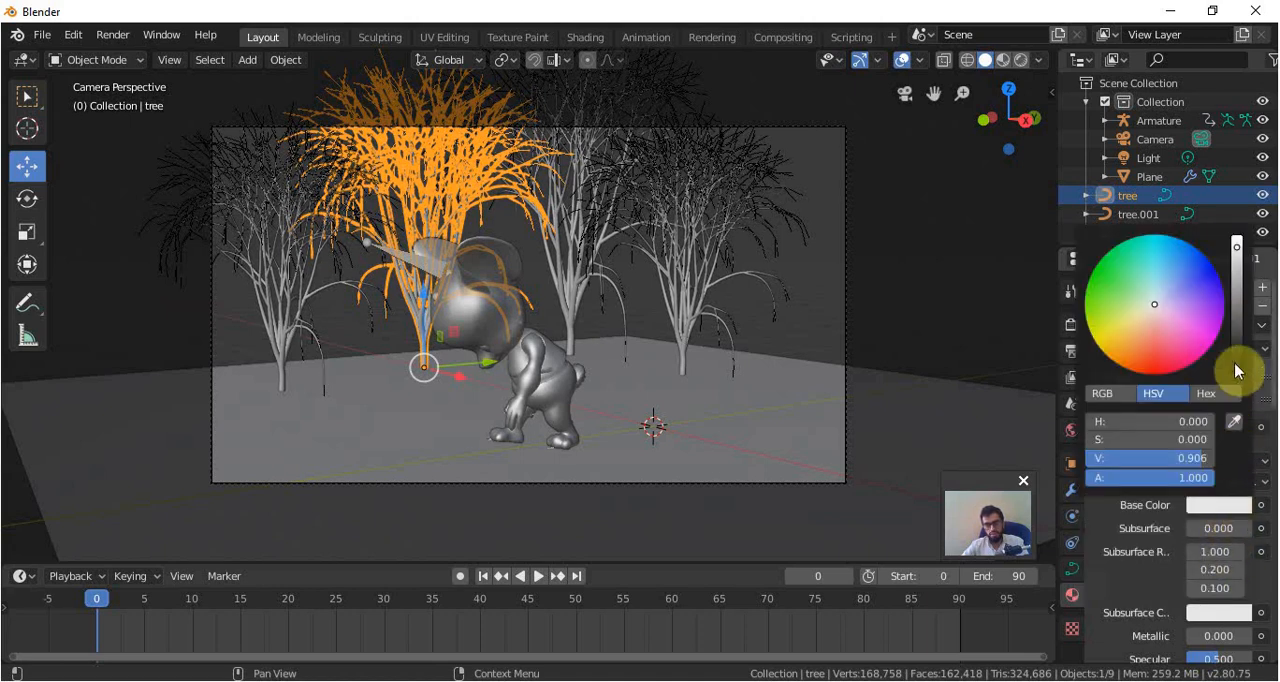
left_click(1237, 305)
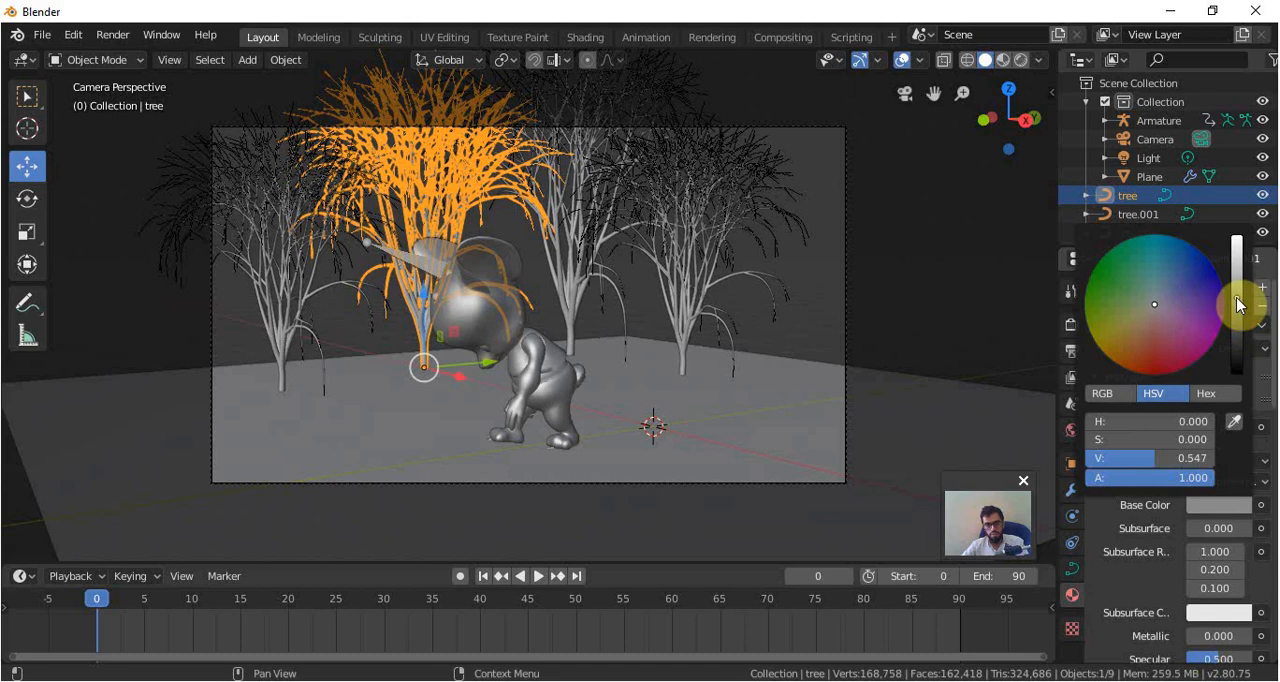
left_click(1136, 315)
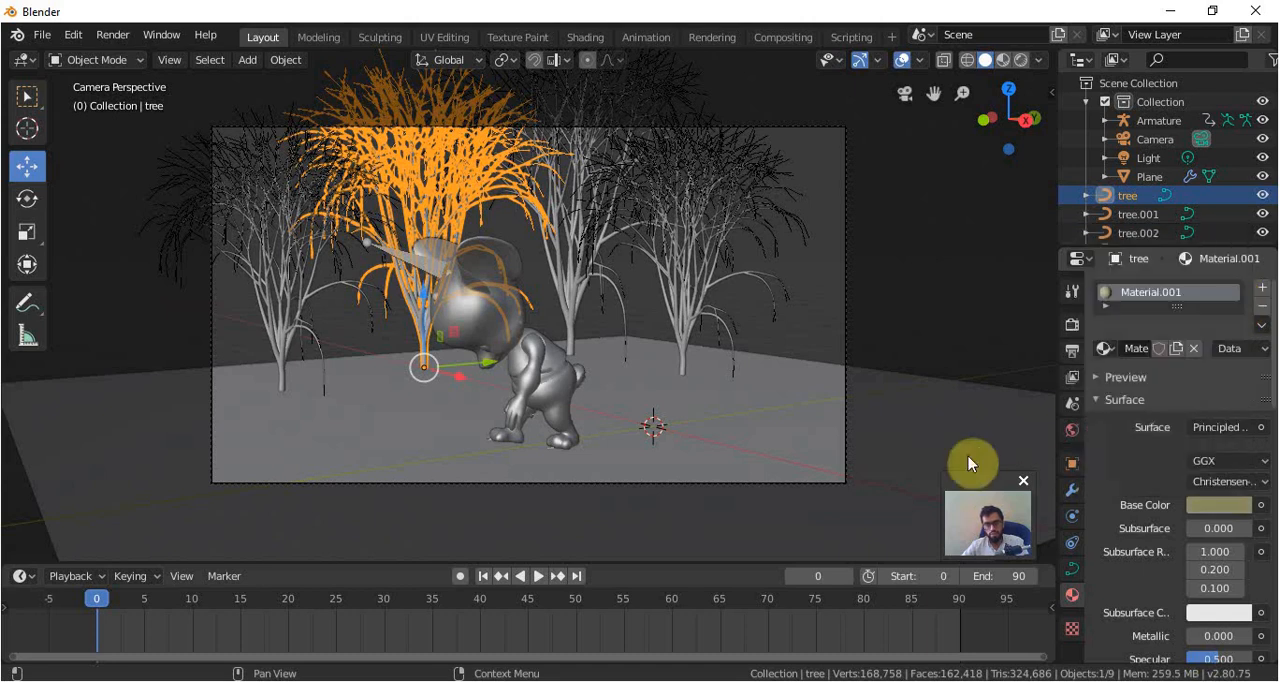
double_click(1135, 350)
type("ree")
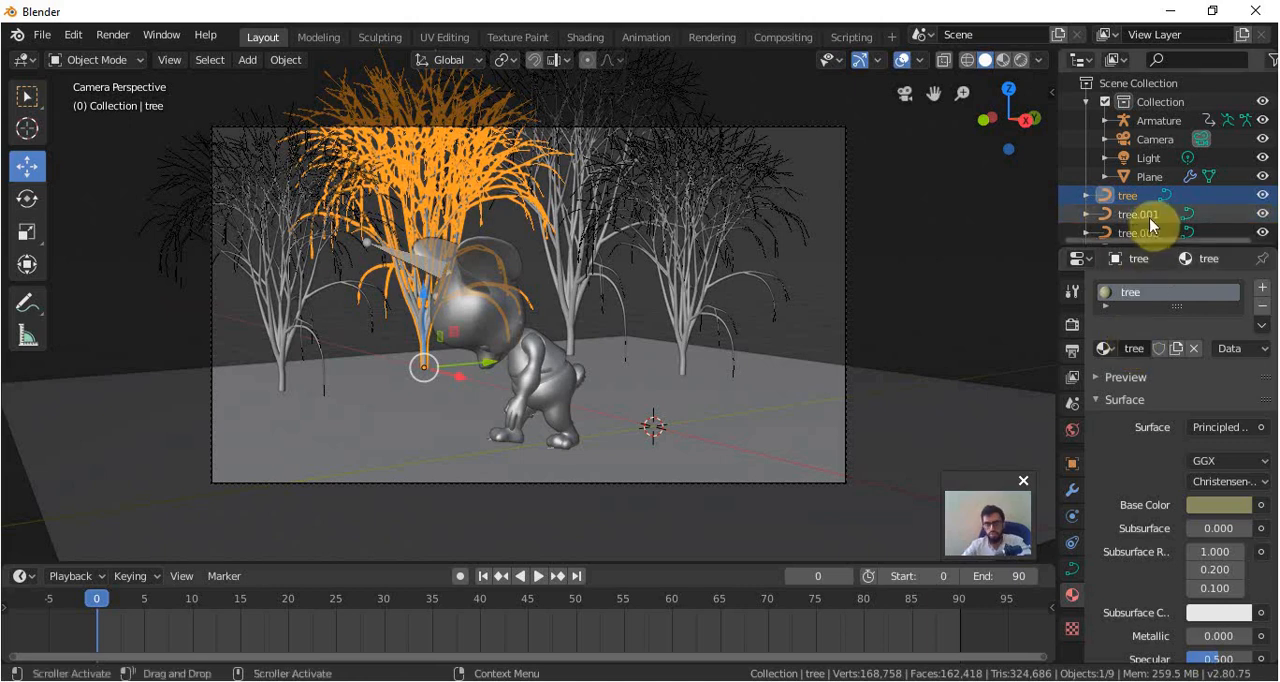
Assign the existing tree material to tree.001, tree.002 and tree.003.
left_click(1140, 214)
left_click(1116, 352)
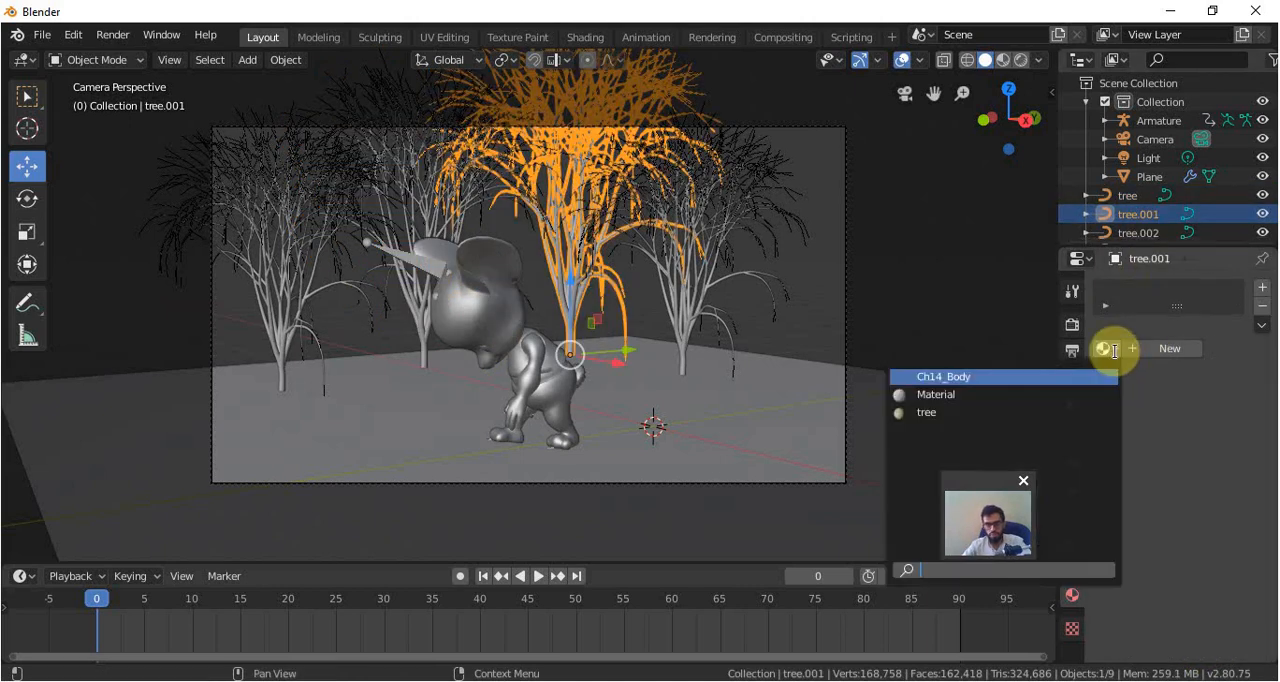
left_click(977, 414)
left_click(1141, 233)
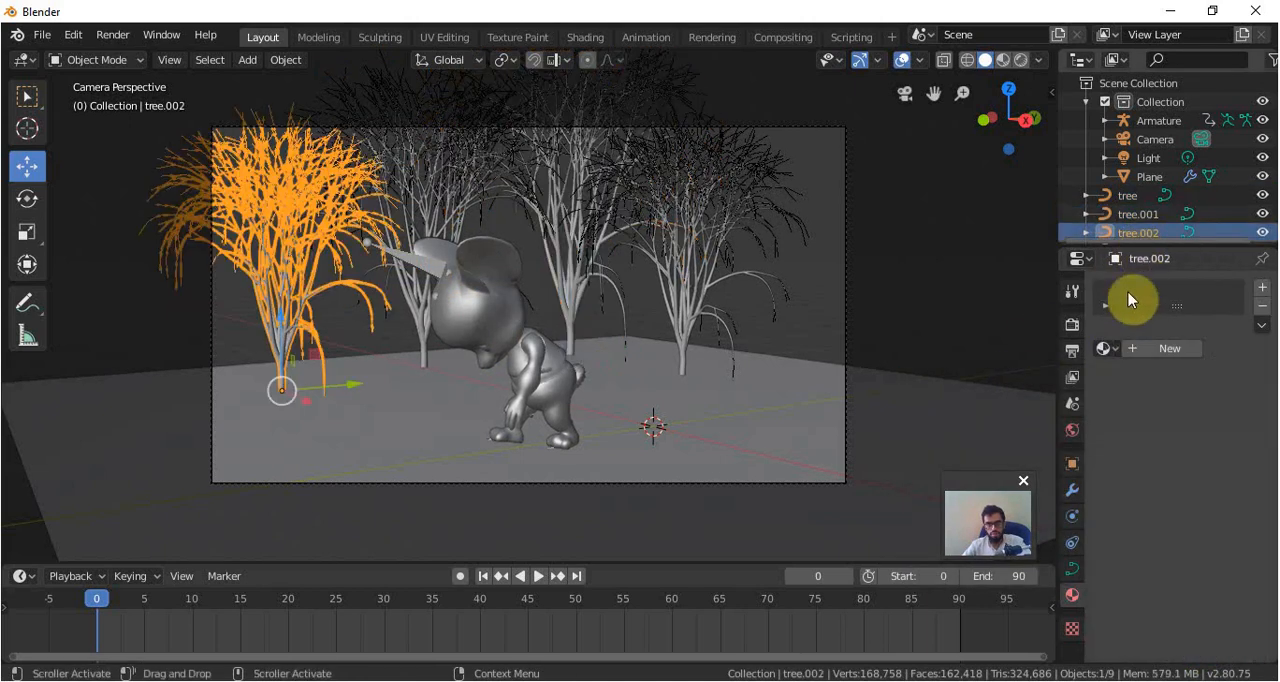
left_click(1105, 349)
left_click(1021, 409)
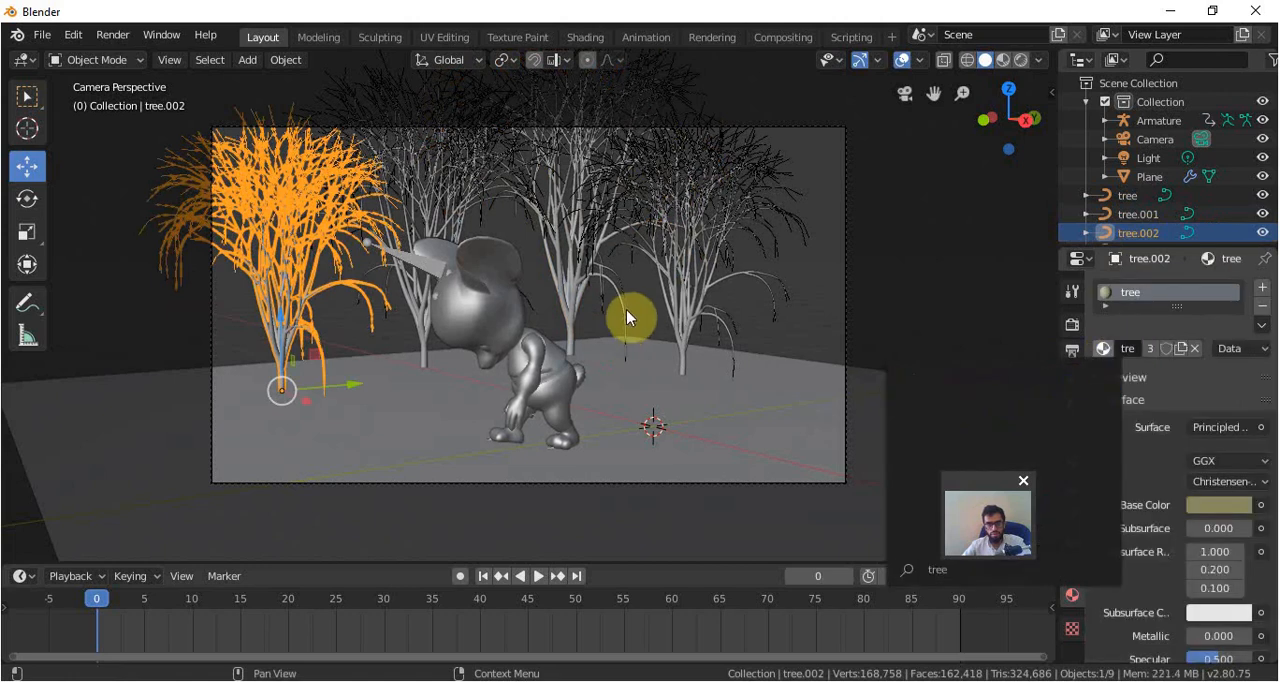
left_click(701, 322)
left_click(1118, 350)
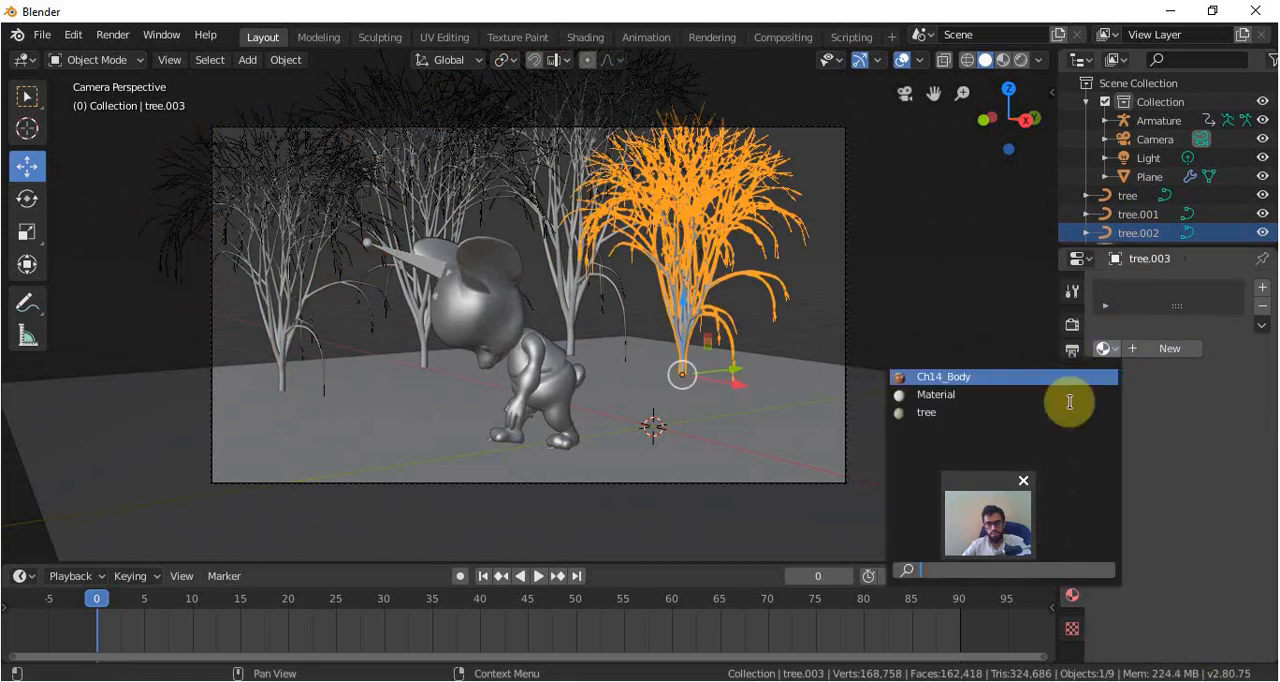
left_click(1013, 418)
Preview the tree material on all four trees with Rendered viewport shading and deselect the tree.
key("z")
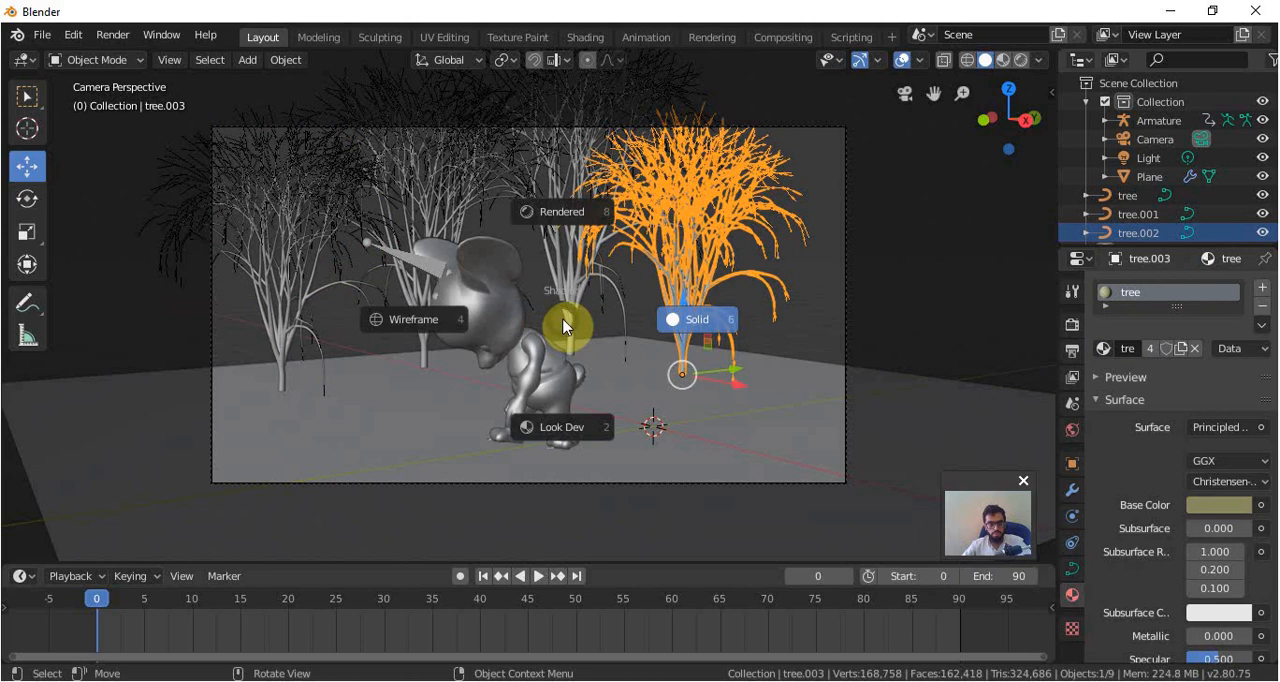
left_click(563, 214)
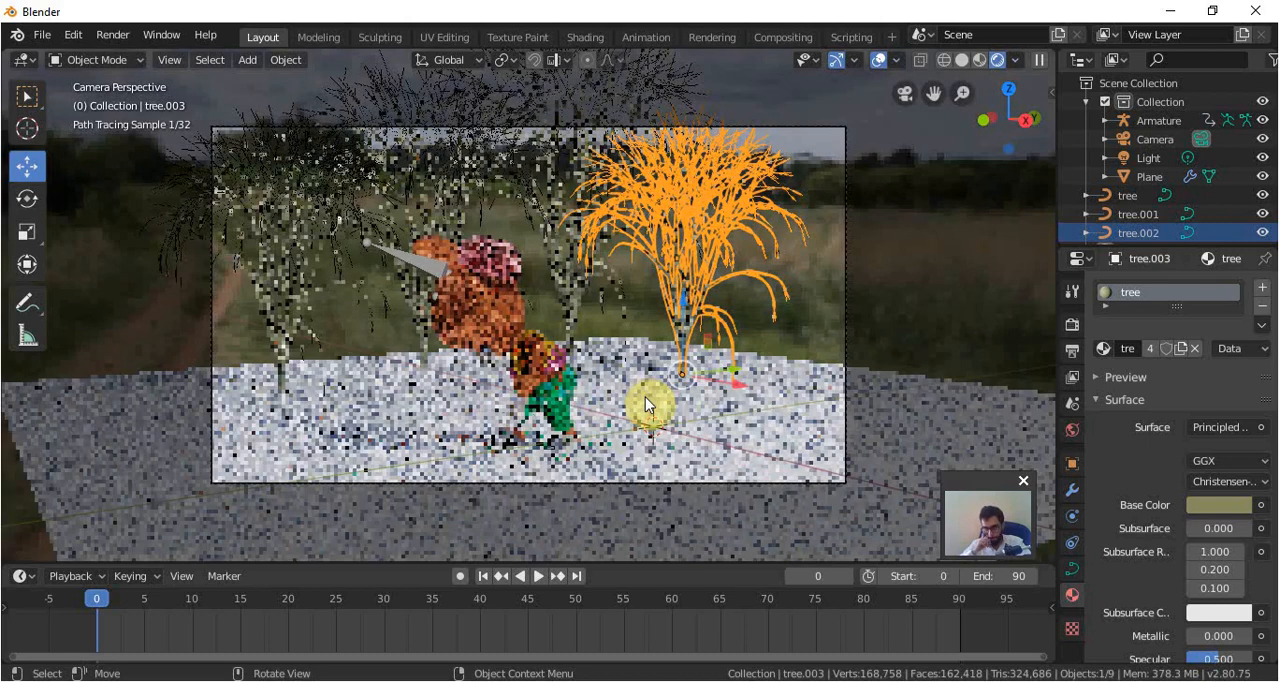
left_click(795, 360)
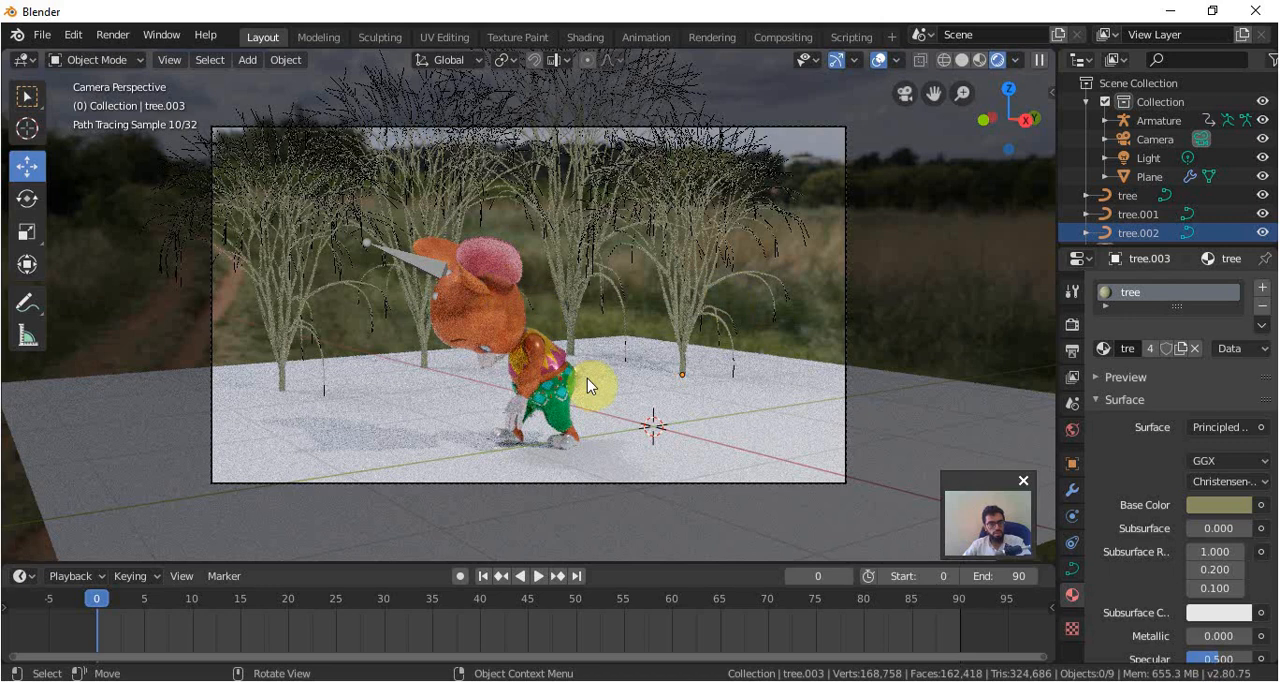
Import the dead oak tree PNG from J:\envoeriment\ as an image plane while in the right orthographic view with Solid shading.
key("grave")
left_click(703, 376)
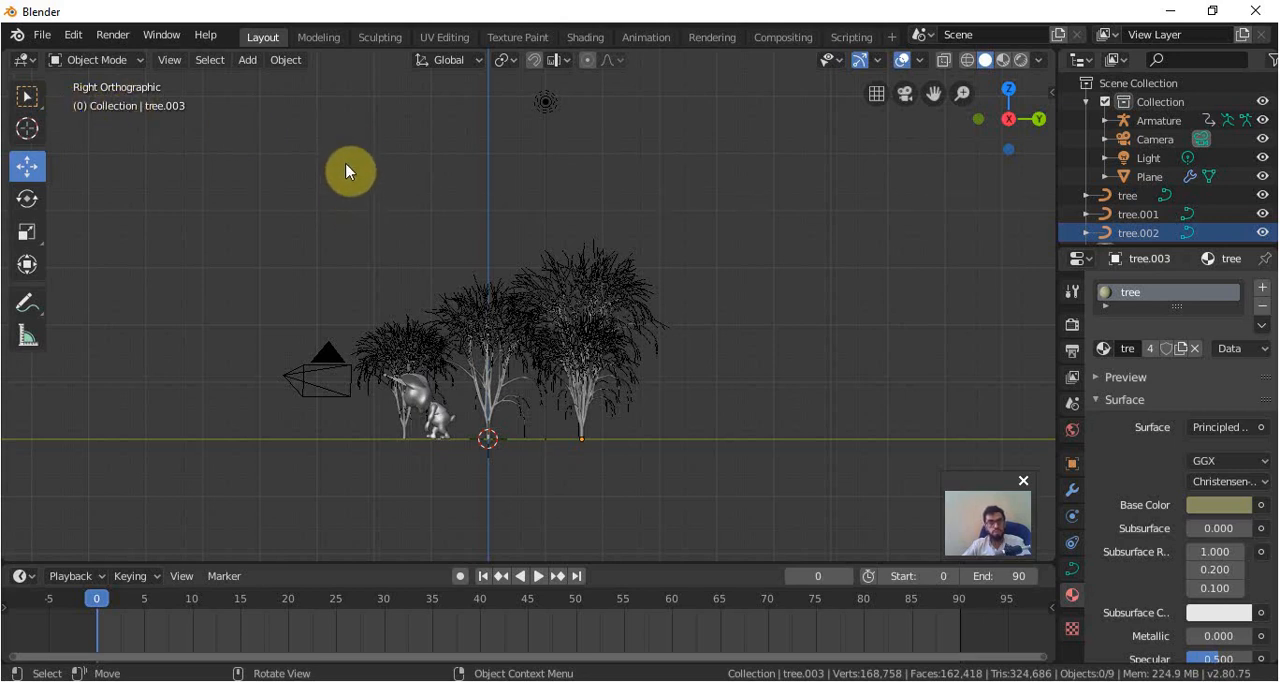
key("shift+a")
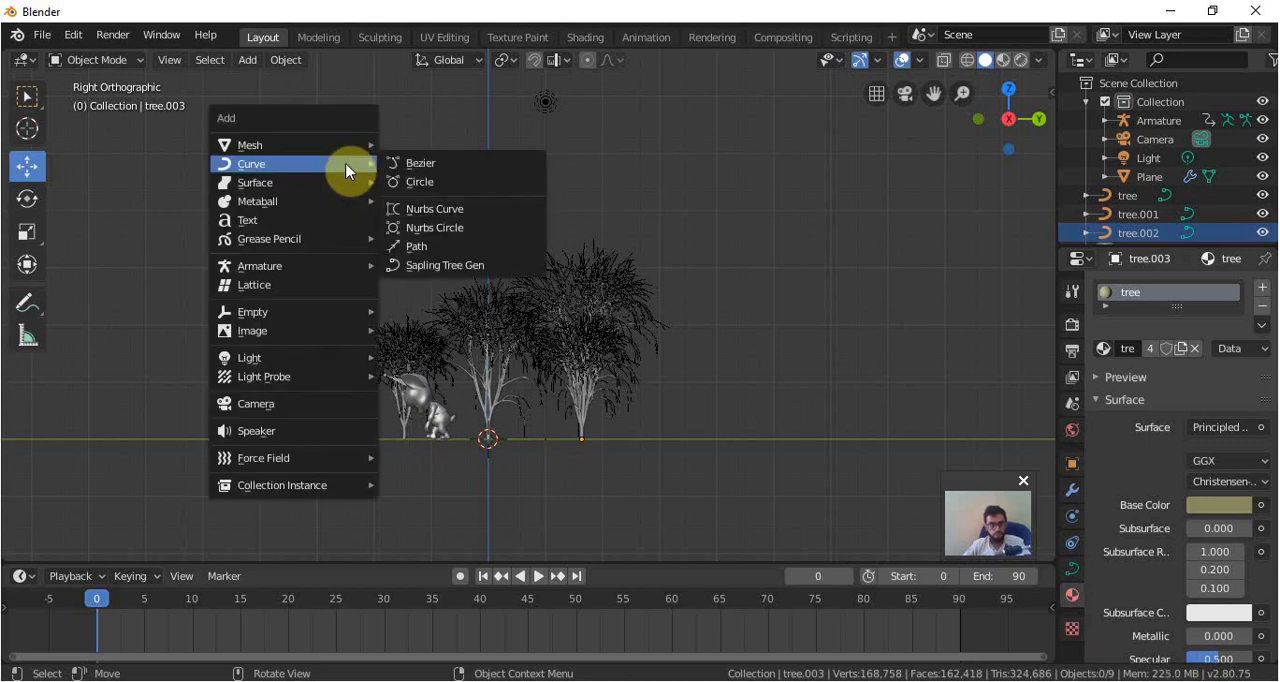
mouse_move(318, 331)
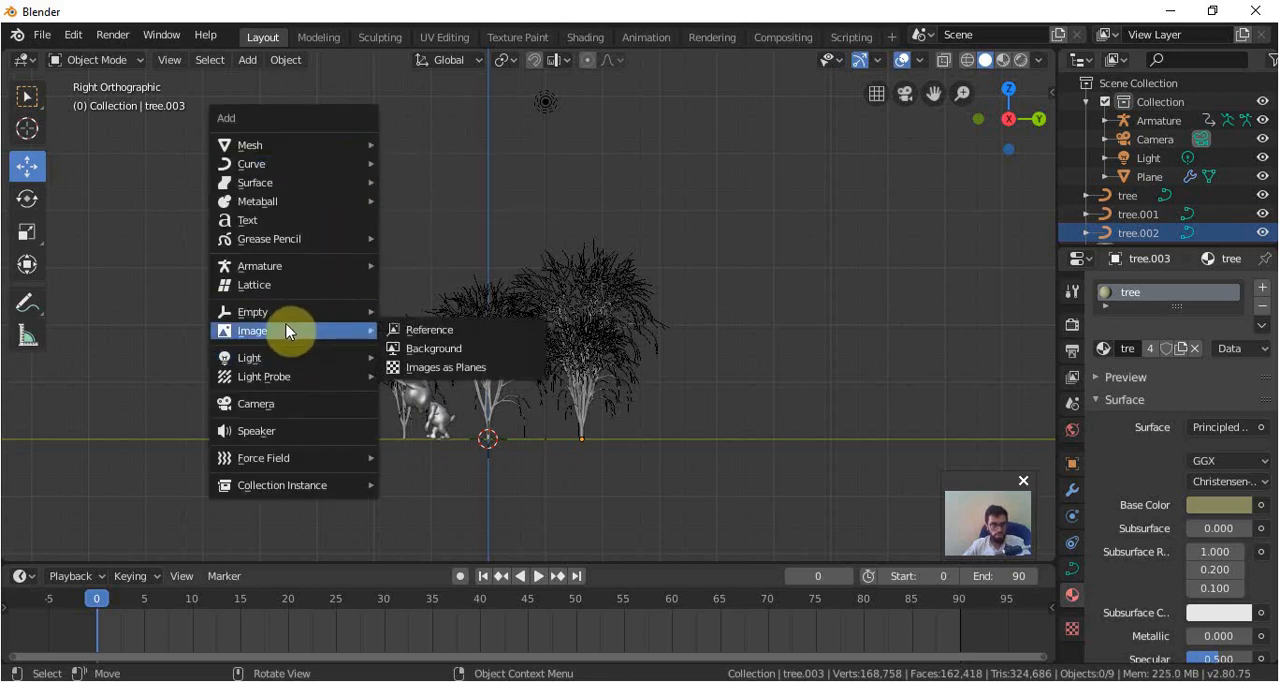
left_click(467, 368)
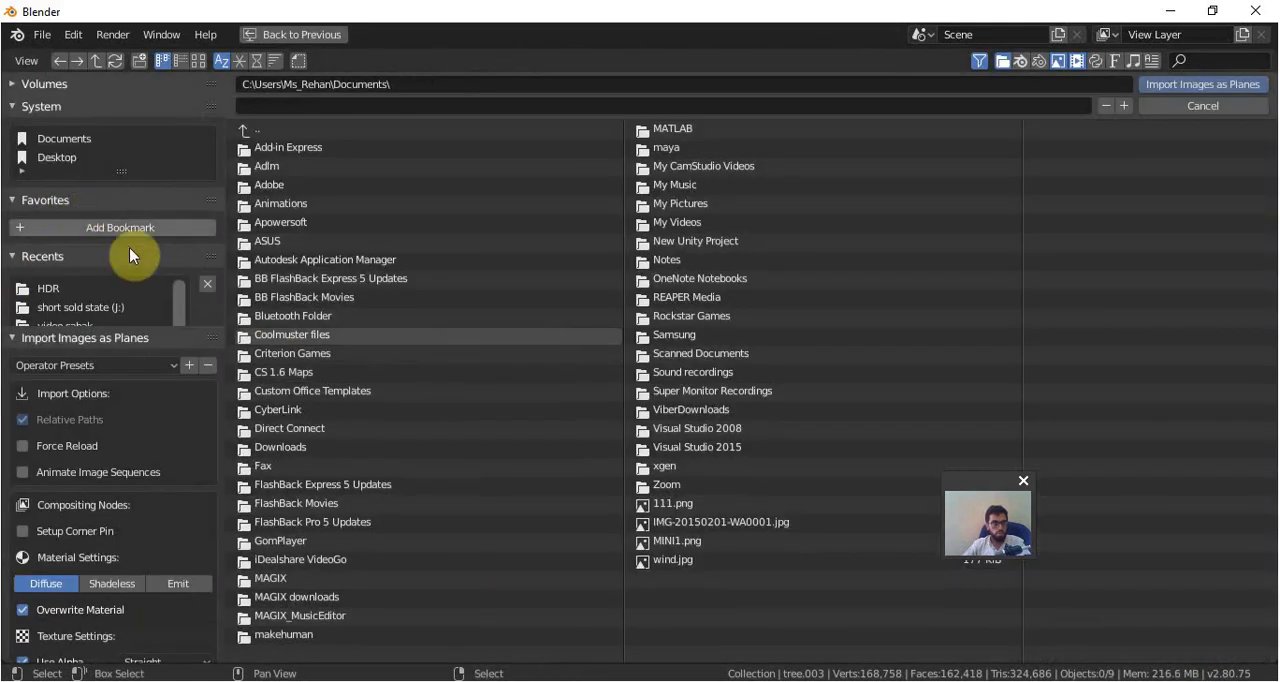
left_click(91, 307)
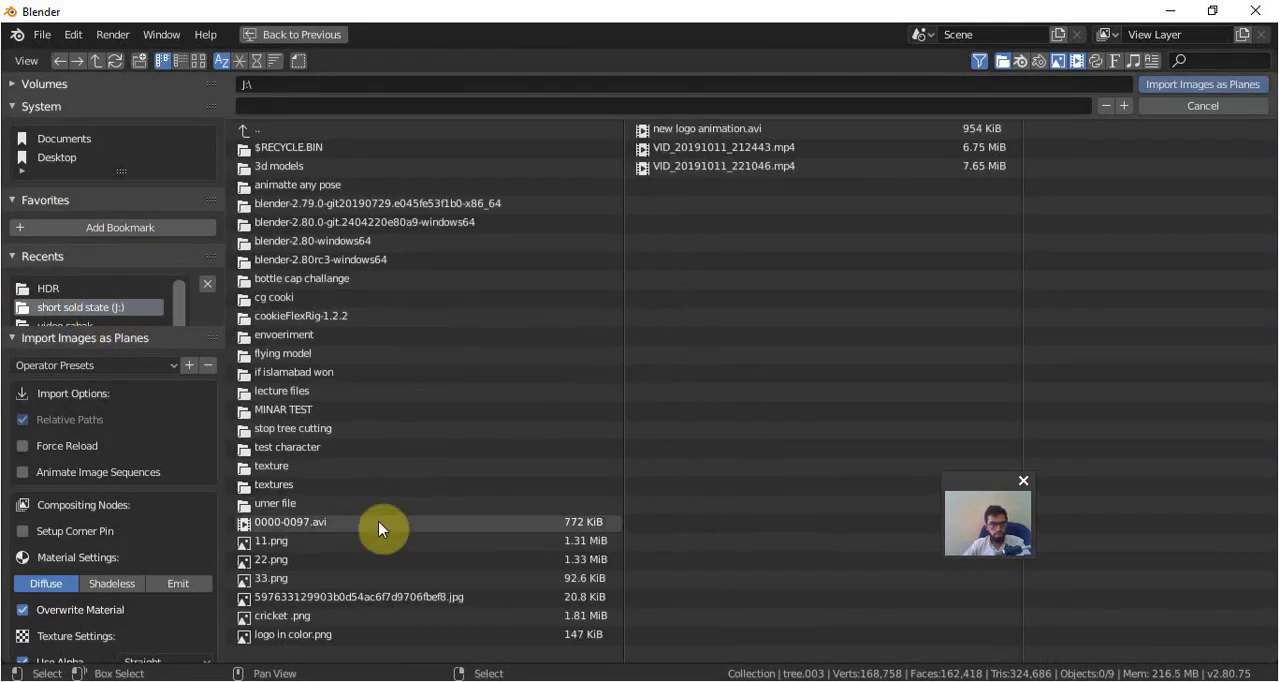
left_click(305, 337)
left_click(410, 148)
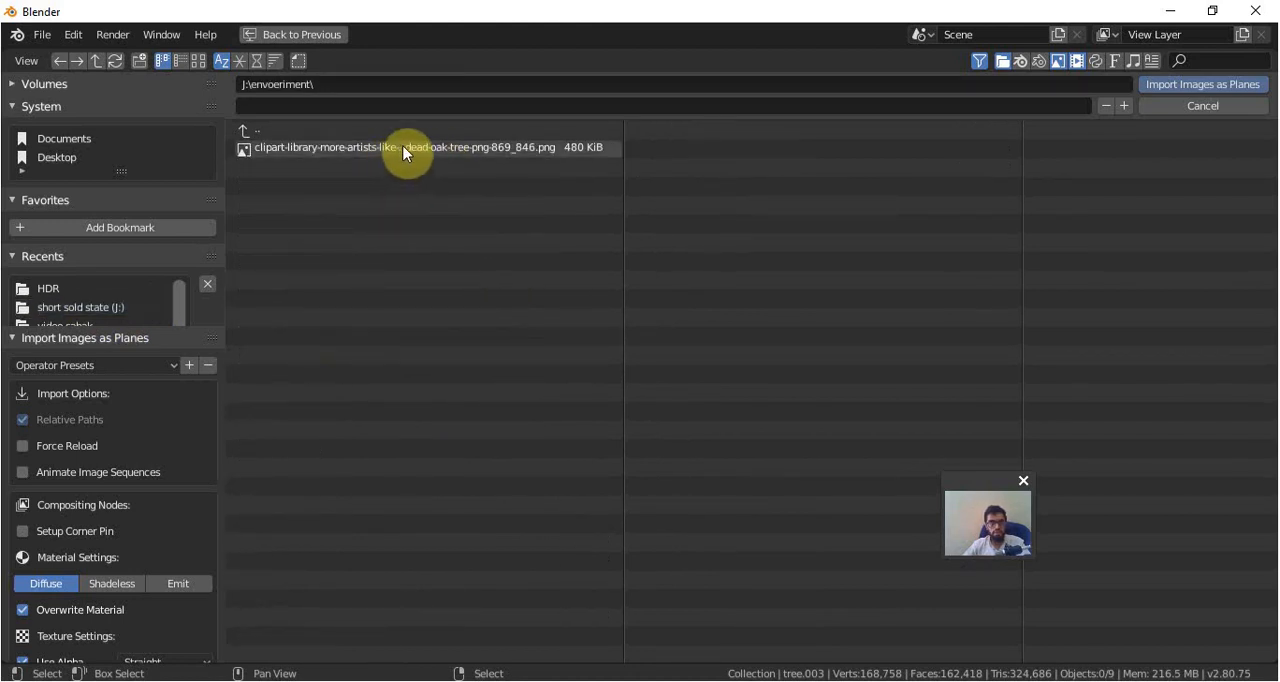
left_click(1212, 84)
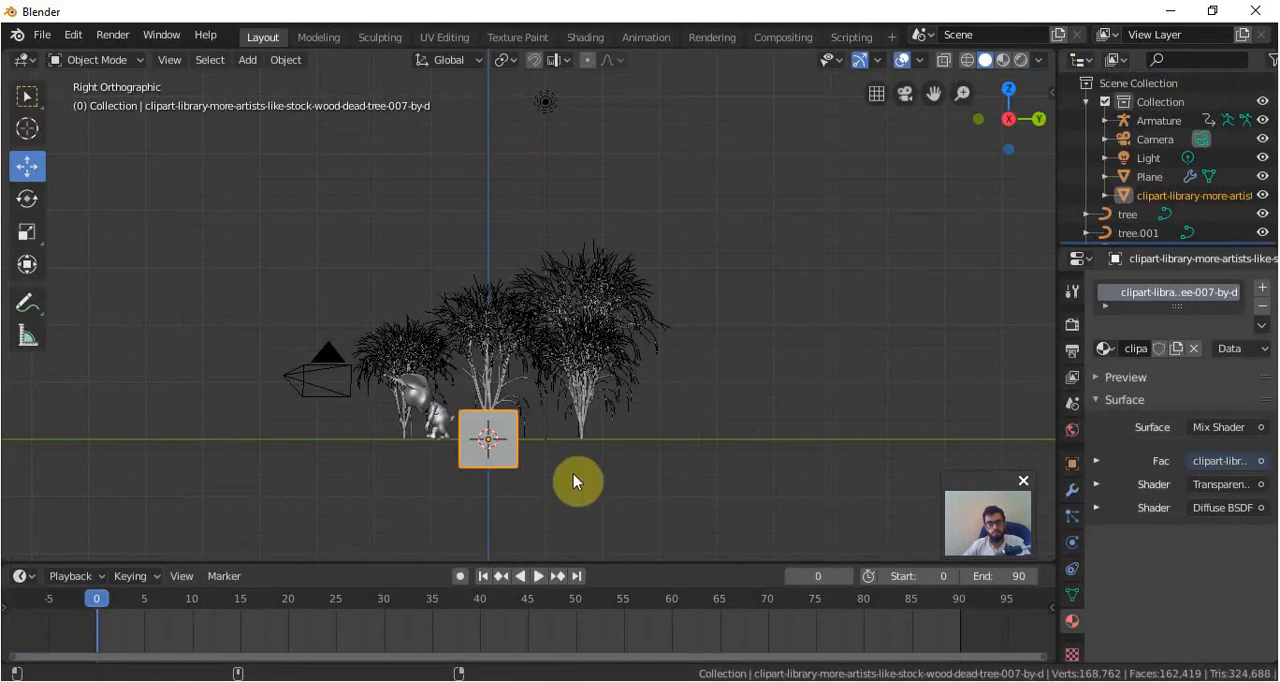
Raise the image plane along Z until it stands on the ground, and preview it through the camera with Rendered shading.
left_click_drag(491, 386, 497, 356)
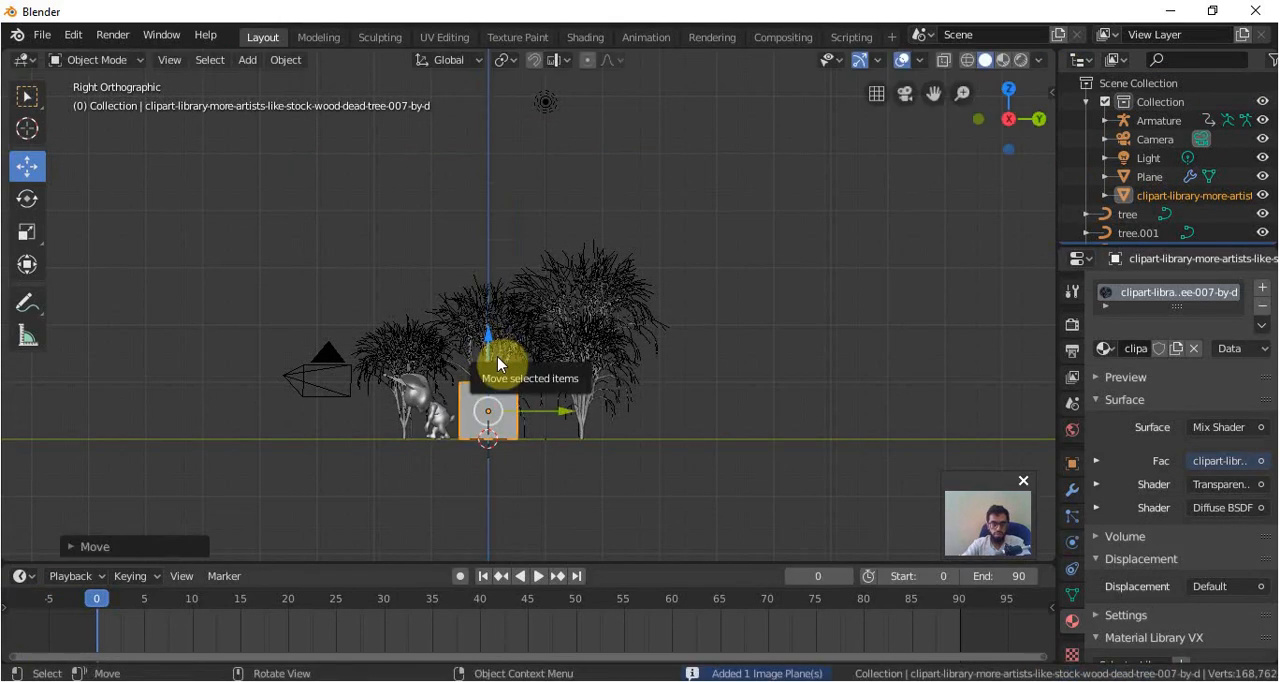
key("KP_0")
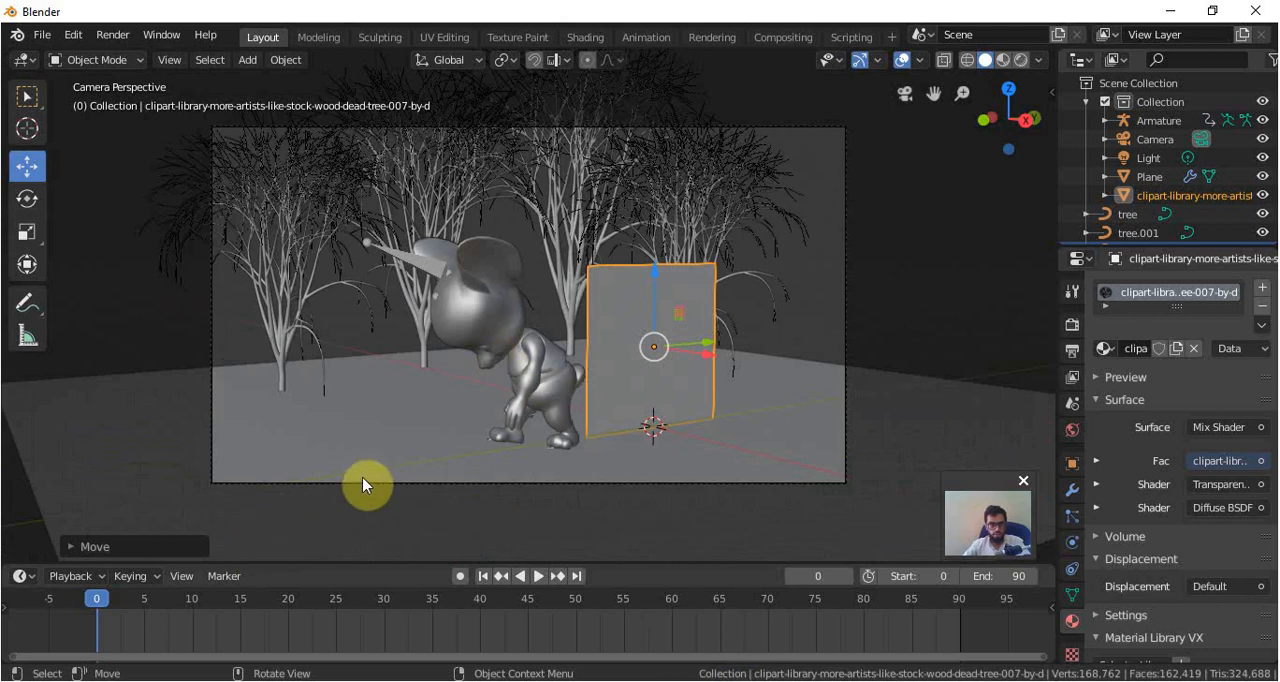
key("z")
left_click(357, 370)
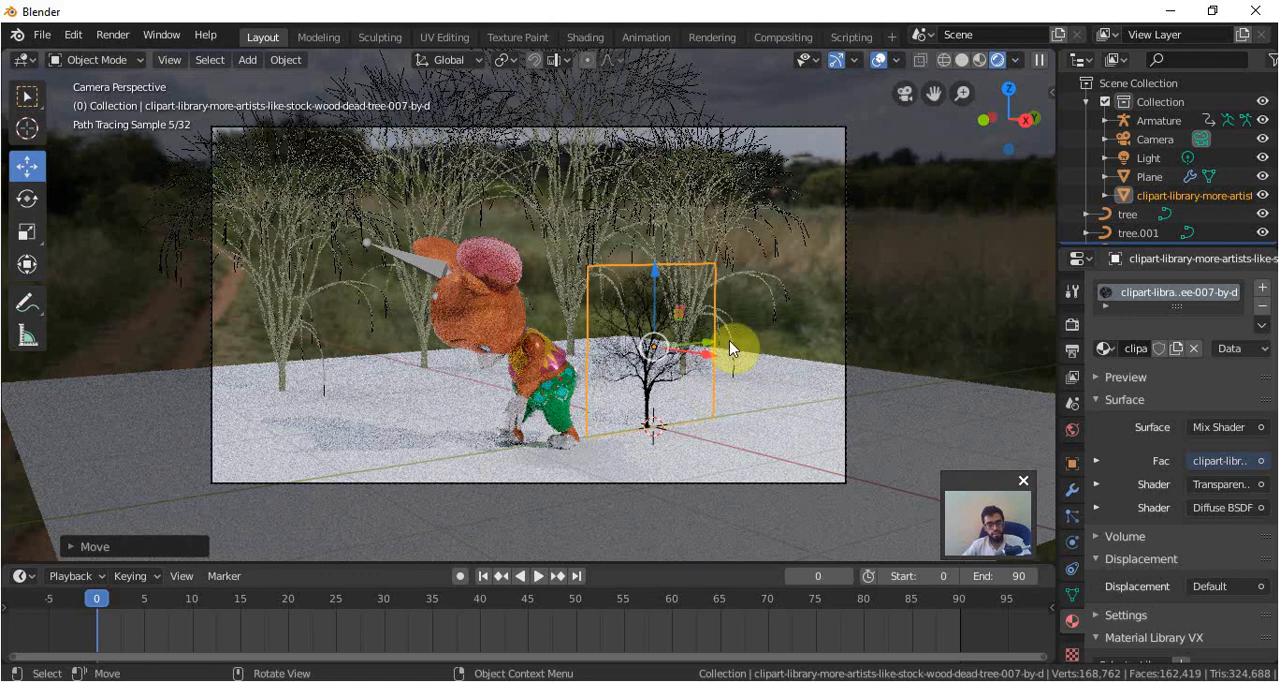
Scale the image plane up by about 2.11 and raise it about 0.56 m so its lower edge rests on the ground.
key("KP_1")
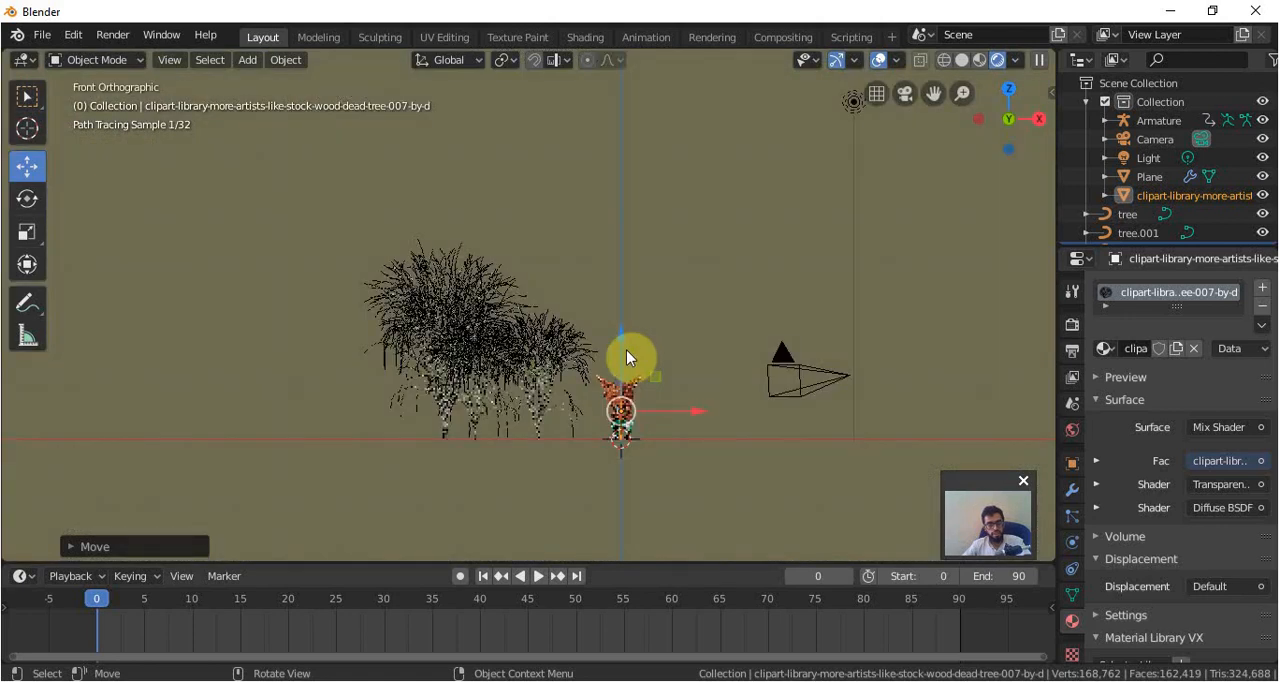
key("KP_3")
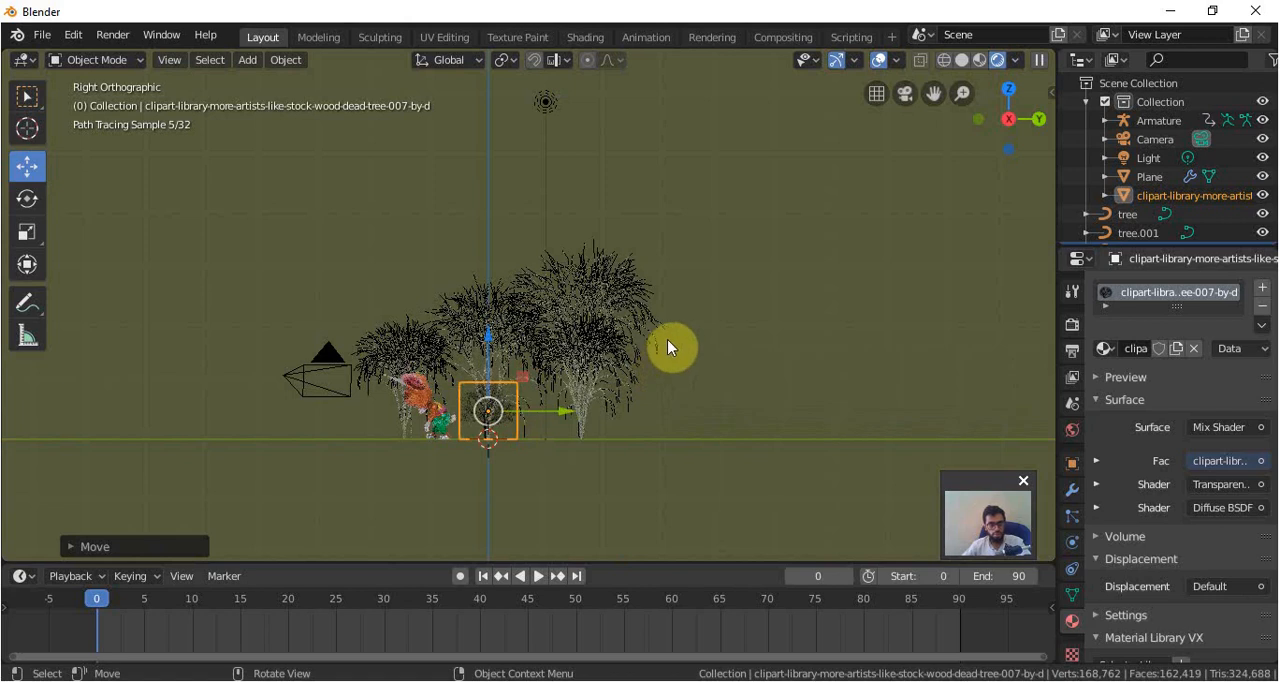
key("s")
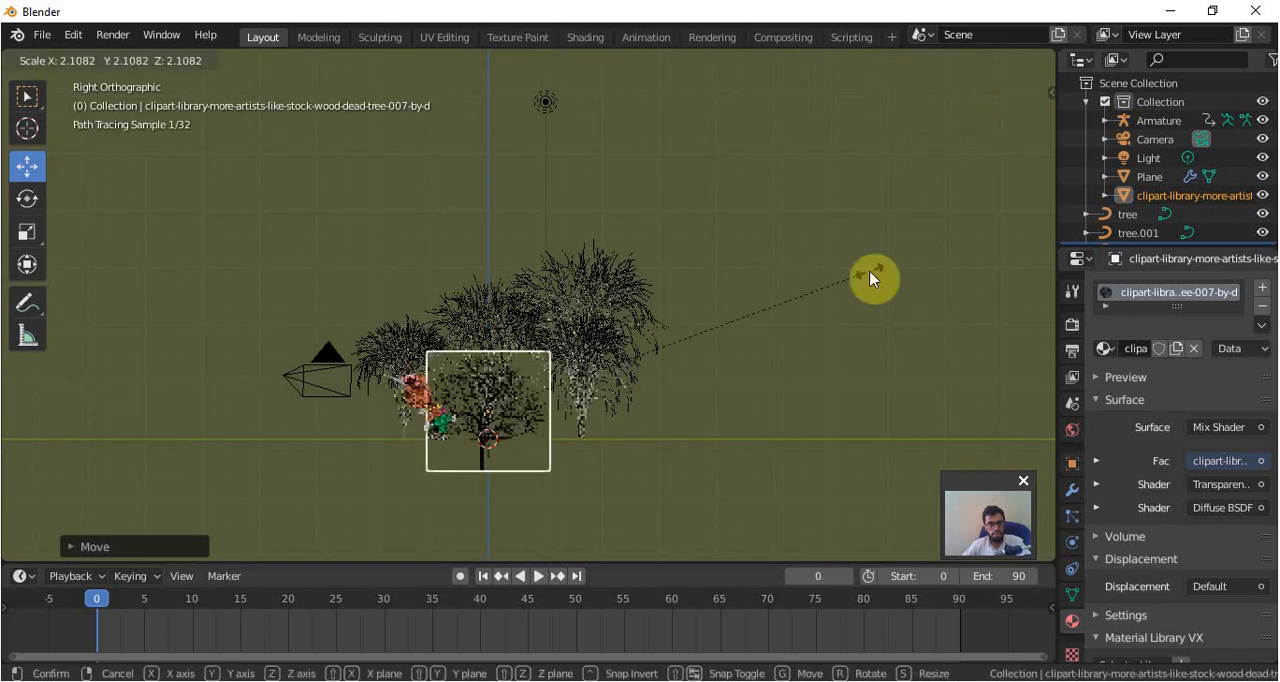
left_click(871, 277)
left_click_drag(492, 327, 514, 305)
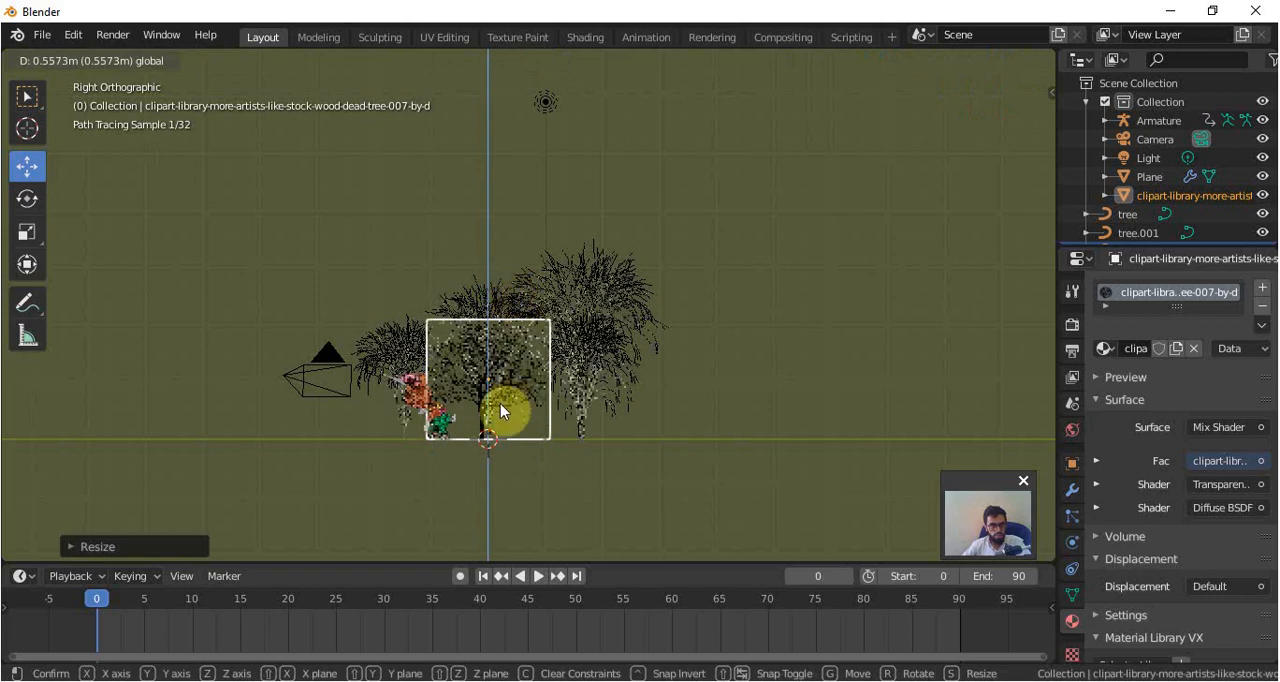
Return to Solid shading and move the image plane about 4.09 m along negative X, behind the trees.
key("z")
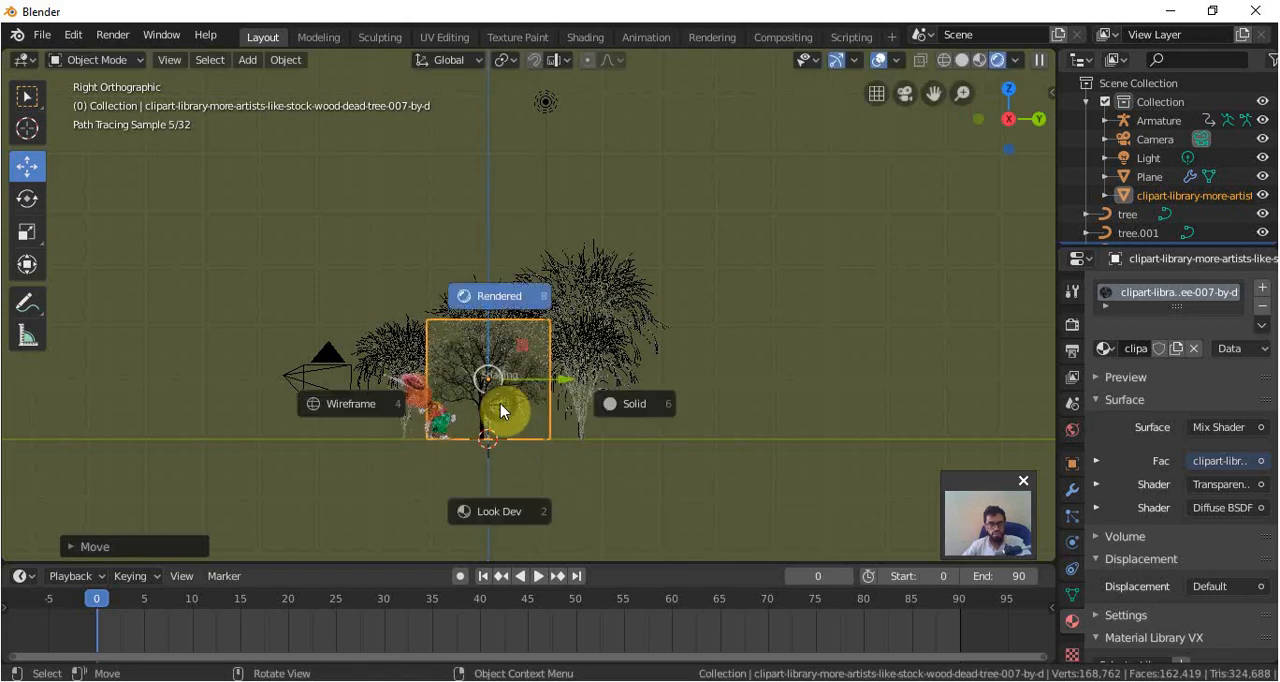
left_click(643, 405)
scroll(525, 424, "down", 1)
middle_click_drag(525, 424, 674, 493)
middle_click_drag(641, 401, 614, 374)
key("g")
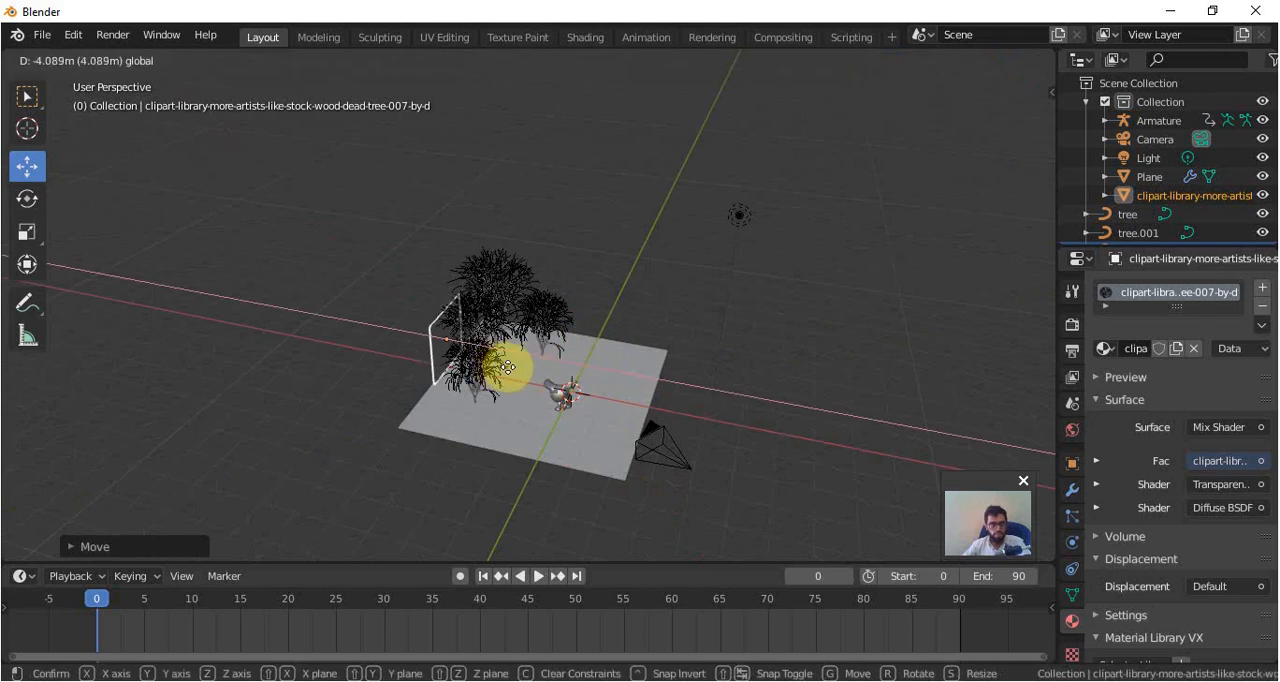
left_click(509, 374)
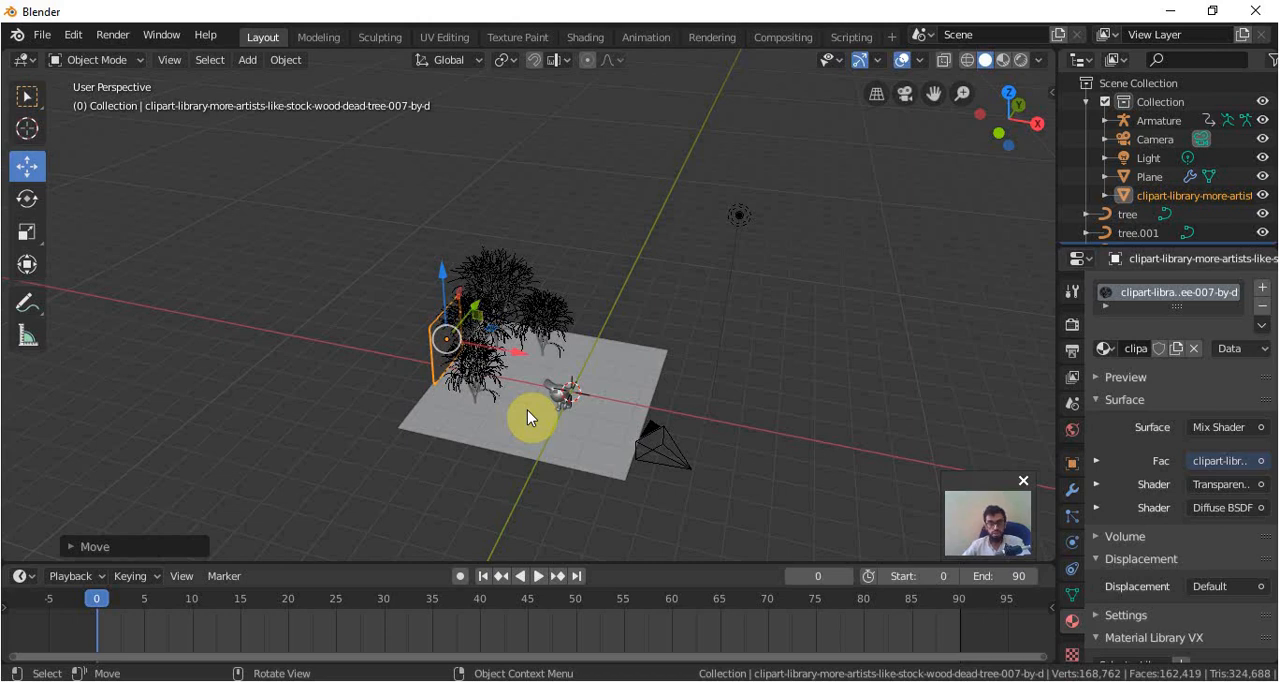
Shift the image plane along negative Y in the top view to place it behind tree.002.
key("KP_3")
key("KP_7")
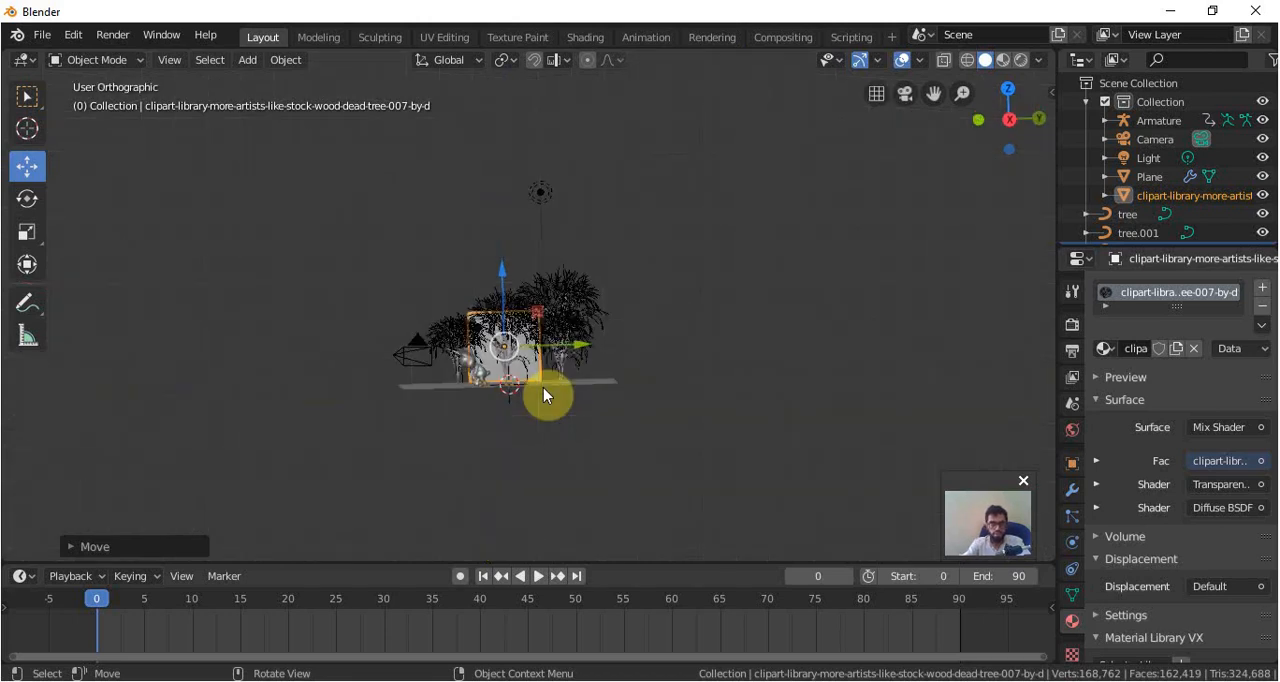
left_click_drag(457, 271, 446, 312)
Preview the tree image plane through the camera with Rendered shading.
key("KP_0")
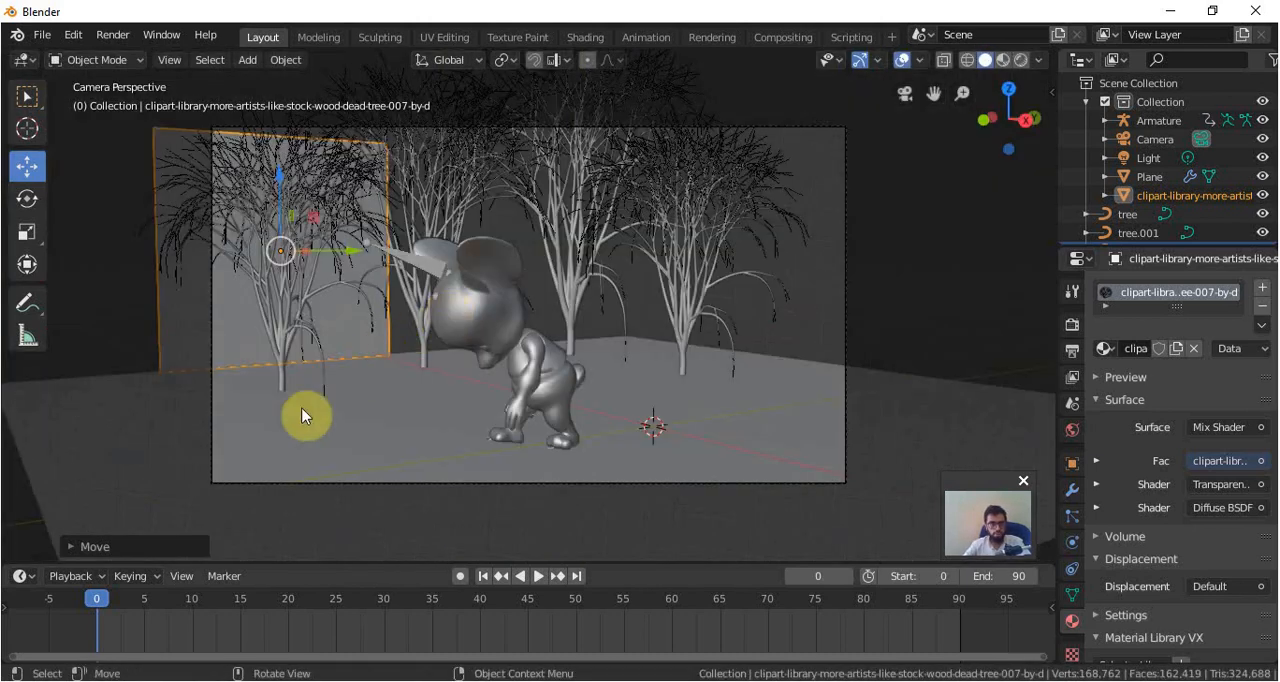
key("z")
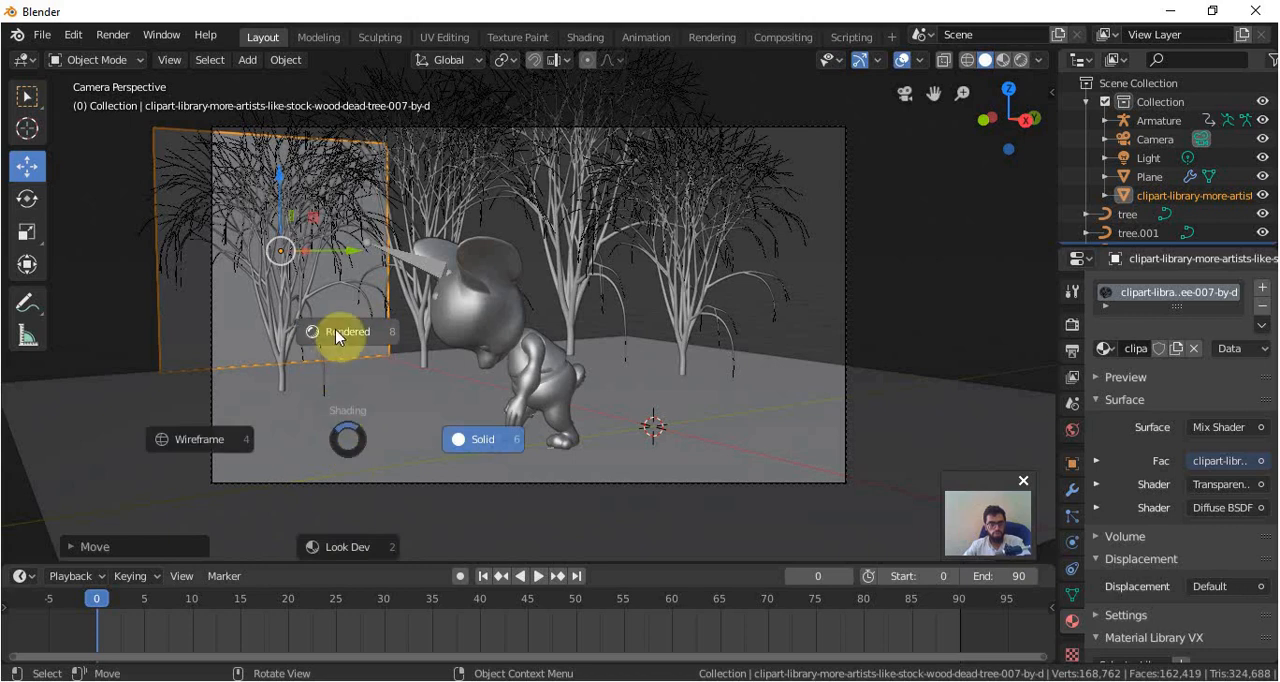
left_click(336, 334)
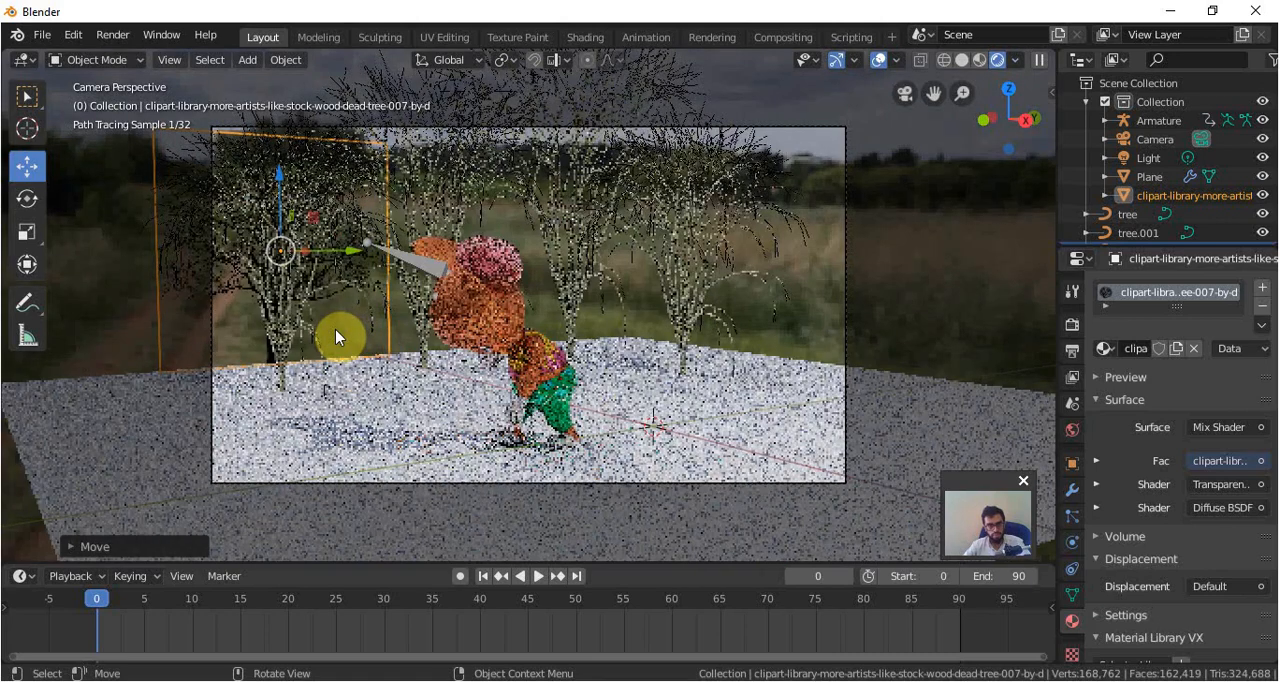
Return to Solid shading and duplicate the tree image plane in the top view, placing the copy behind the trees.
key("KP_7")
key("z")
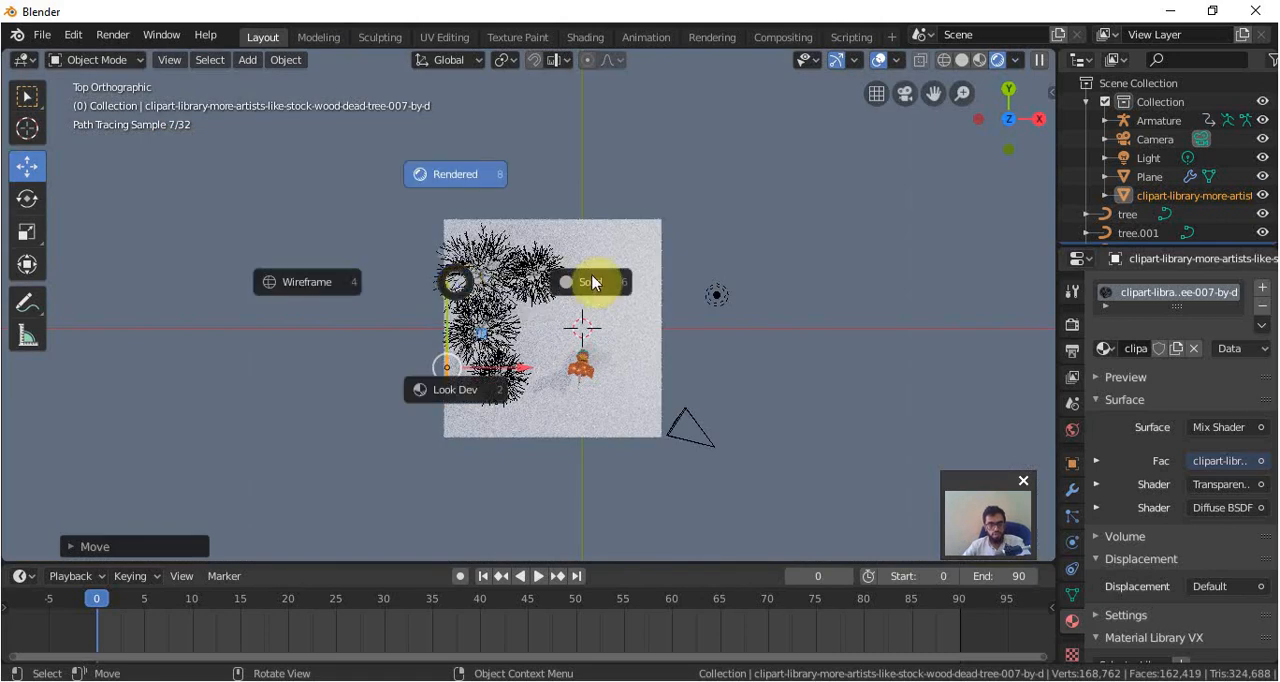
left_click(594, 281)
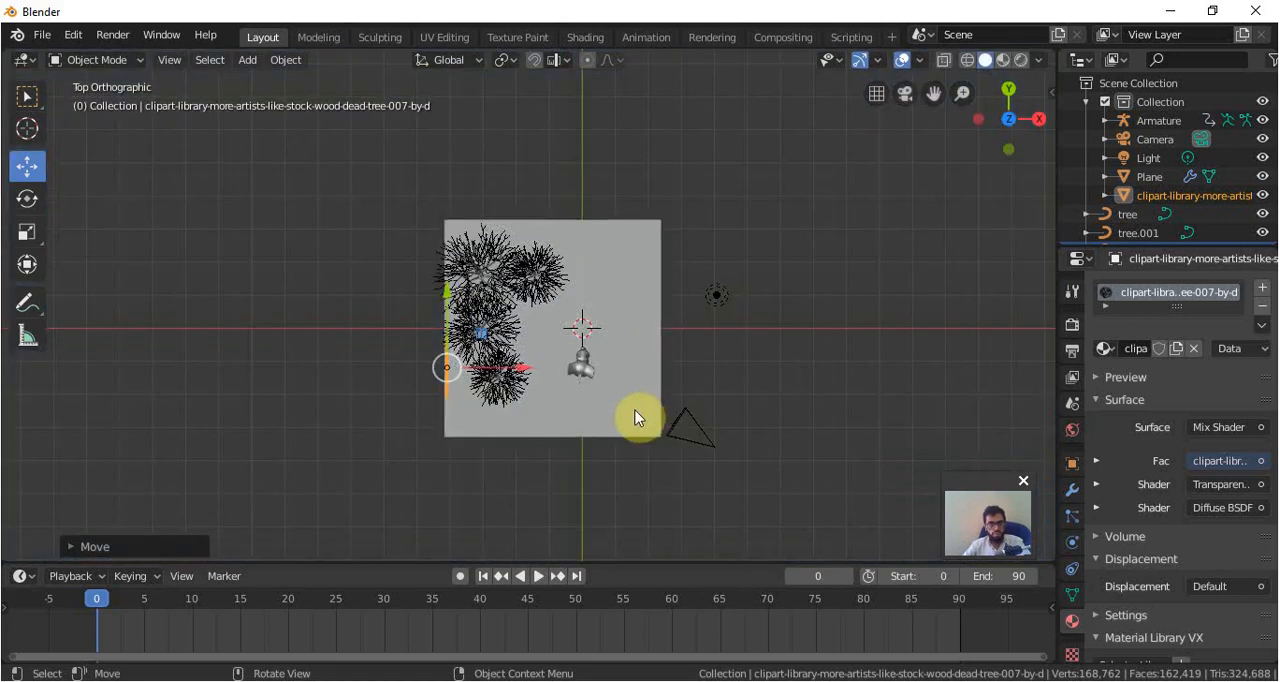
middle_click_drag(636, 418, 506, 291)
scroll(506, 291, "up", 4)
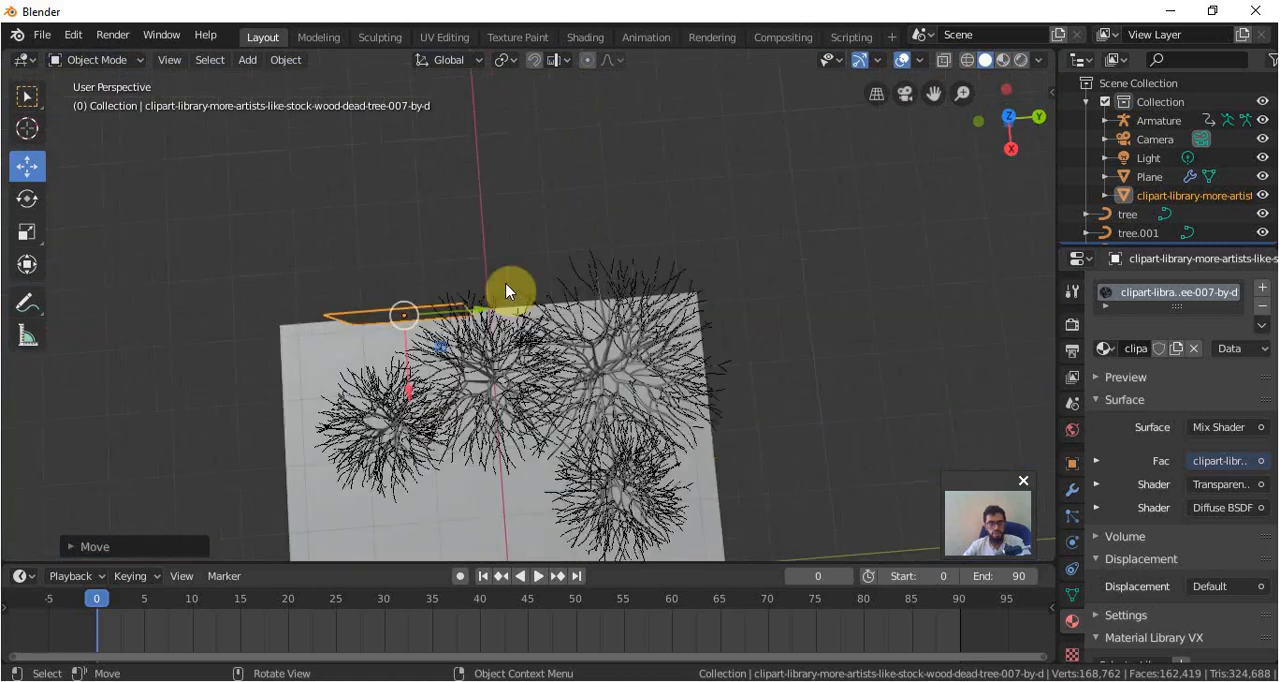
key("KP_7")
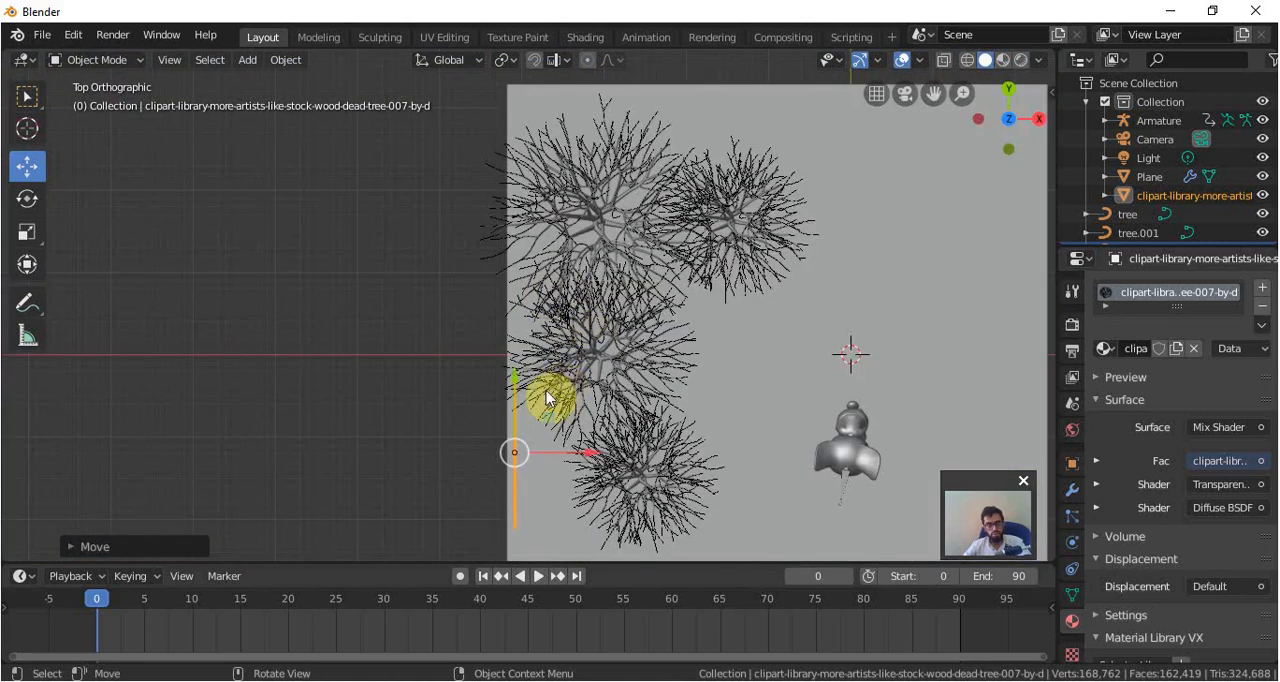
key("shift+d")
left_click(537, 508)
middle_click_drag(537, 508, 500, 431)
key("g")
left_click(500, 431)
Duplicate the tree image plane again along Y, adjust the copy behind the trees and view it through the camera.
key("shift+d")
key("y")
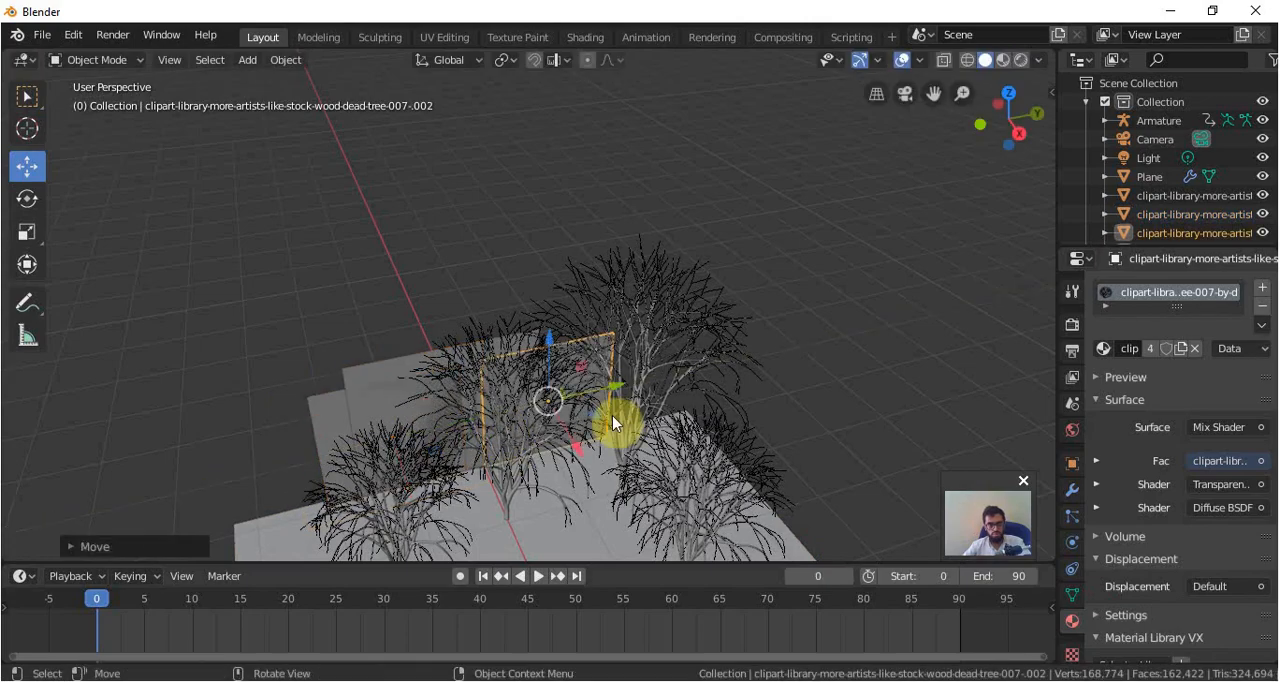
left_click_drag(625, 409, 632, 407)
key("KP_0")
Add another copy of the tree image plane and shift it sideways to fill the row behind the trees.
key("shift+d")
left_click(583, 297)
left_click_drag(532, 266, 640, 266)
middle_click_drag(640, 266, 597, 349)
key("KP_0")
Place one more image plane copy behind the trees near tree.002 and preview the camera view with Rendered shading.
left_click(190, 355)
key("shift+d")
left_click(192, 360)
left_click_drag(323, 267, 425, 266)
key("z")
left_click(410, 153)
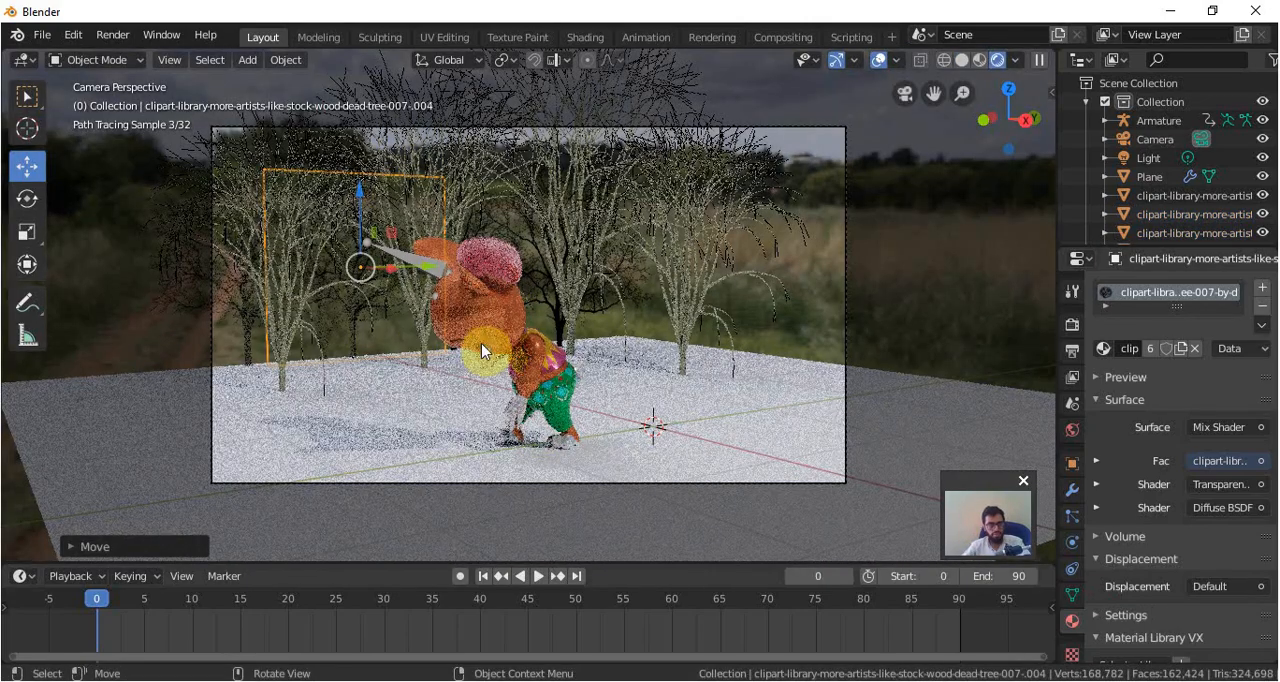
Switch back to Solid shading and duplicate the image plane in the top view to extend the background.
key("z")
left_click(528, 363)
key("KP_7")
key("shift+d")
left_click(617, 365)
Create a scaled copy of the image plane and reposition it in the camera view to vary the background trees.
key("KP_3")
key("z")
left_click(568, 148)
scroll(557, 325, "up", 4)
key("z")
middle_click_drag(624, 322, 583, 363)
key("shift+d")
left_click(748, 342)
key("s")
left_click(742, 336)
key("KP_0")
middle_click_drag(747, 330, 639, 338)
Duplicate the background image plane once more and move the copy across the camera view.
key("shift+d")
left_click(394, 323)
middle_click_drag(394, 323, 222, 301)
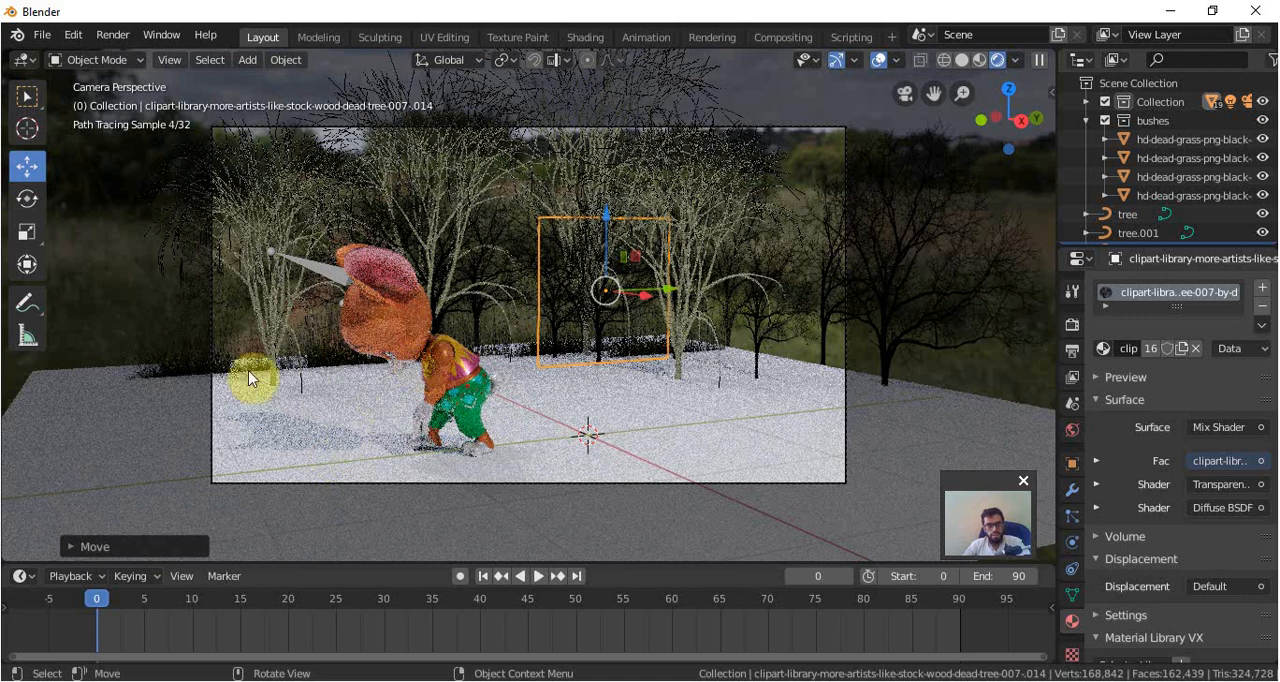
Select tree.002 and darken the Base Color of its tree material to nearly black.
left_click(273, 352)
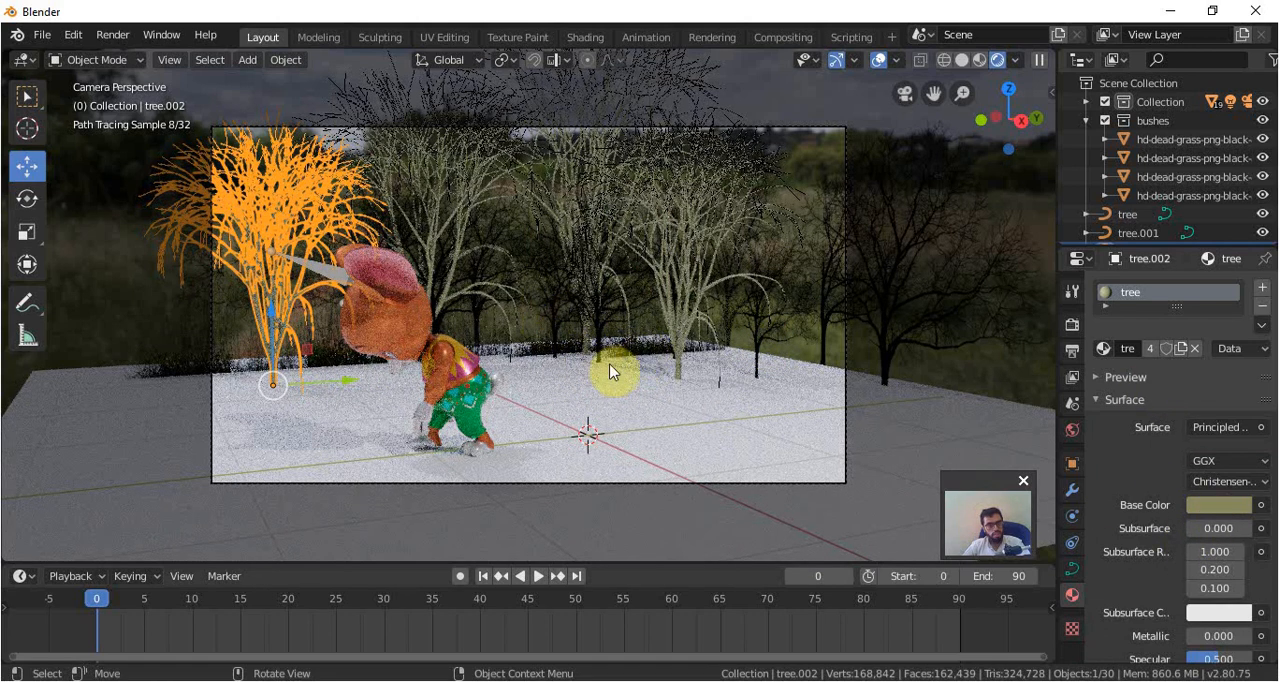
left_click(1205, 507)
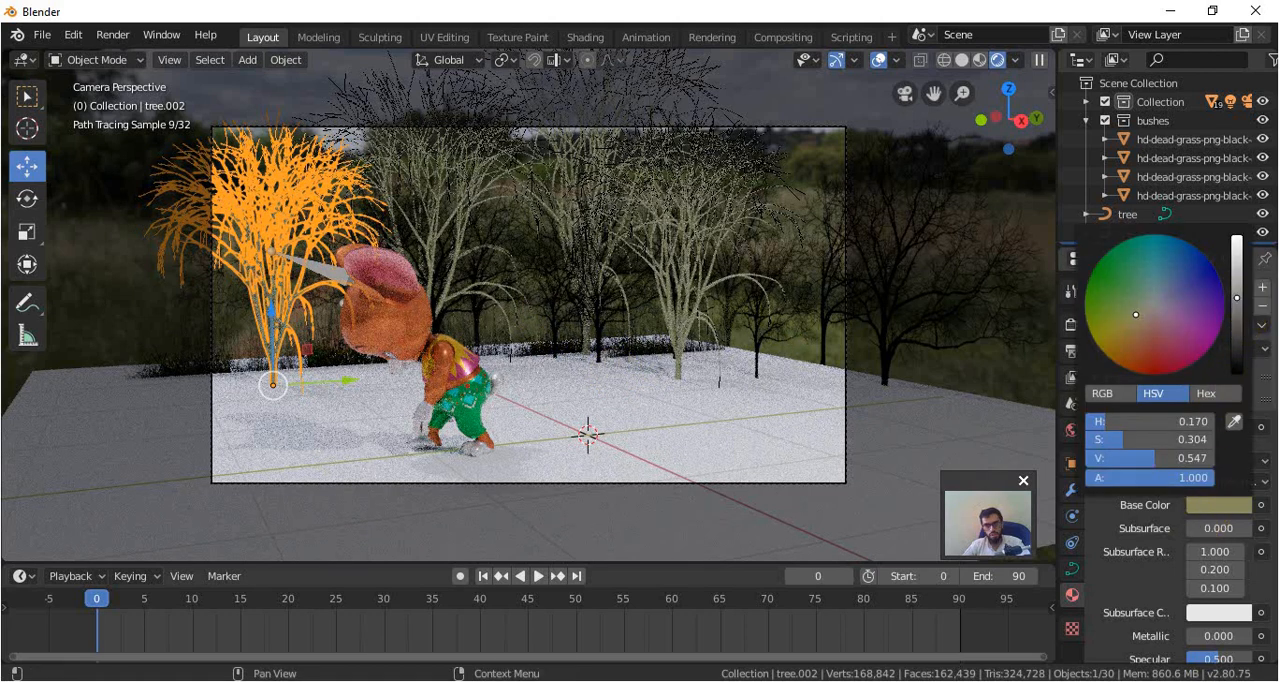
left_click(1238, 372)
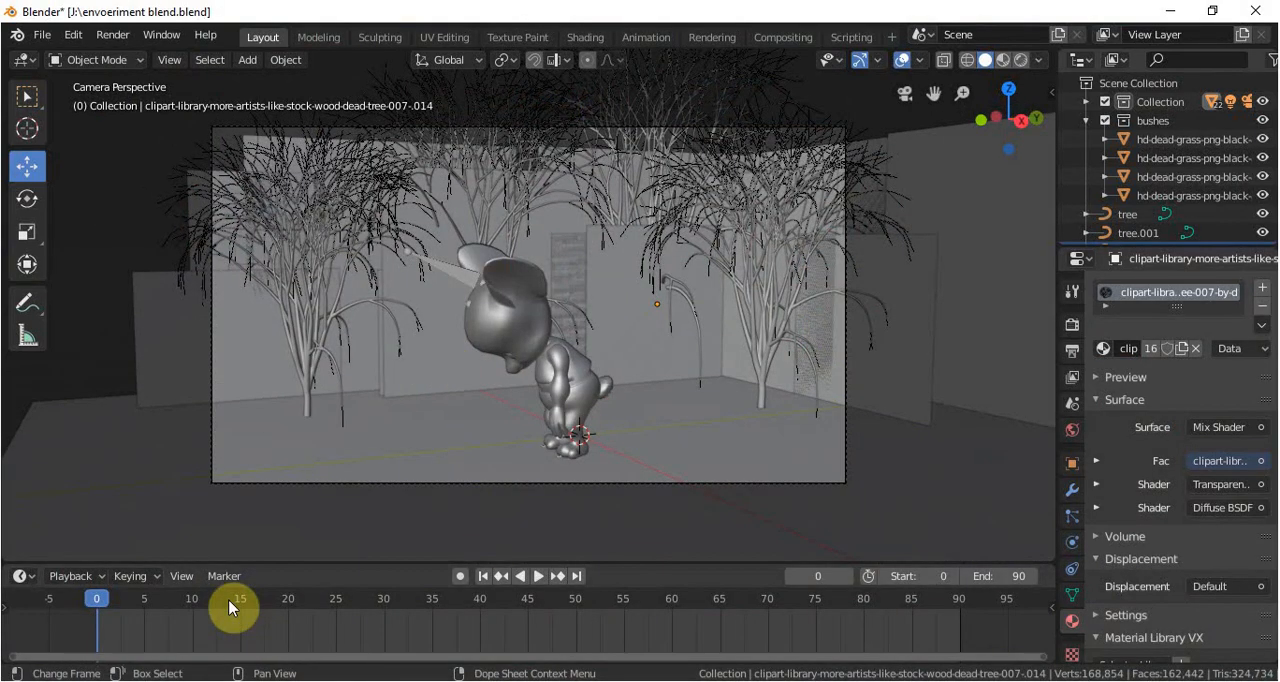
Play the character animation through the camera in Solid shading and again in Look Dev shading, with the render settings shown.
left_click(532, 578)
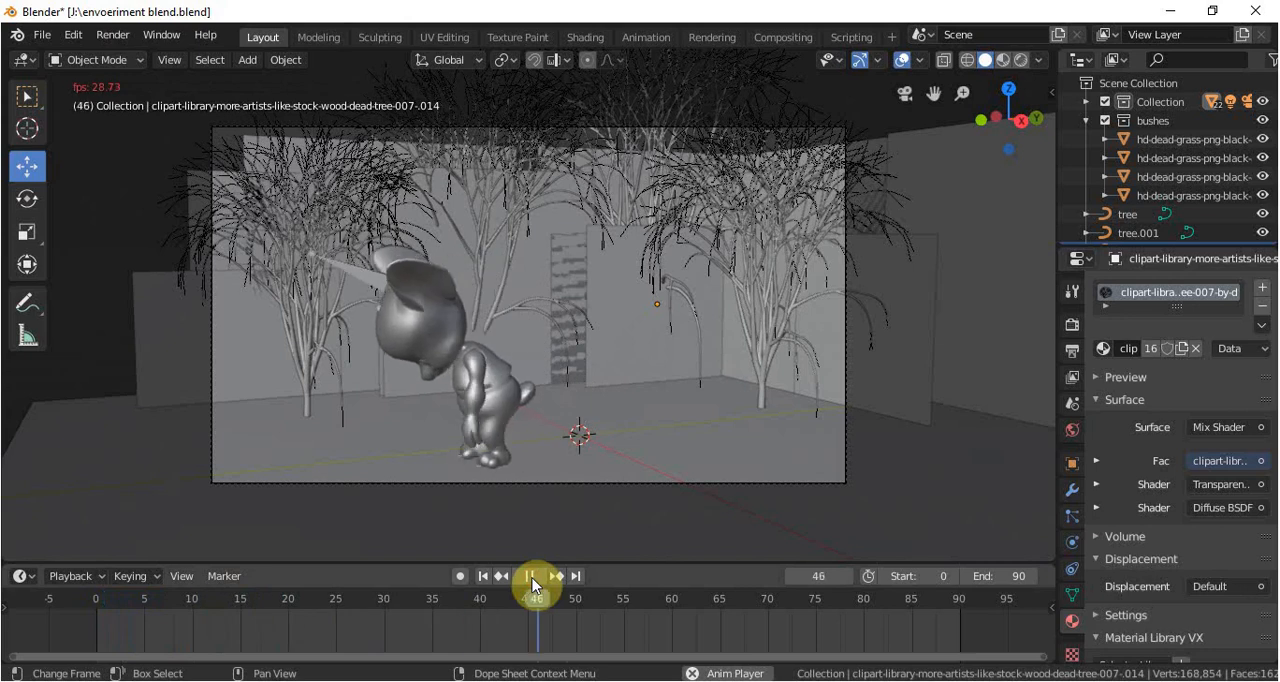
key("Escape")
key("z")
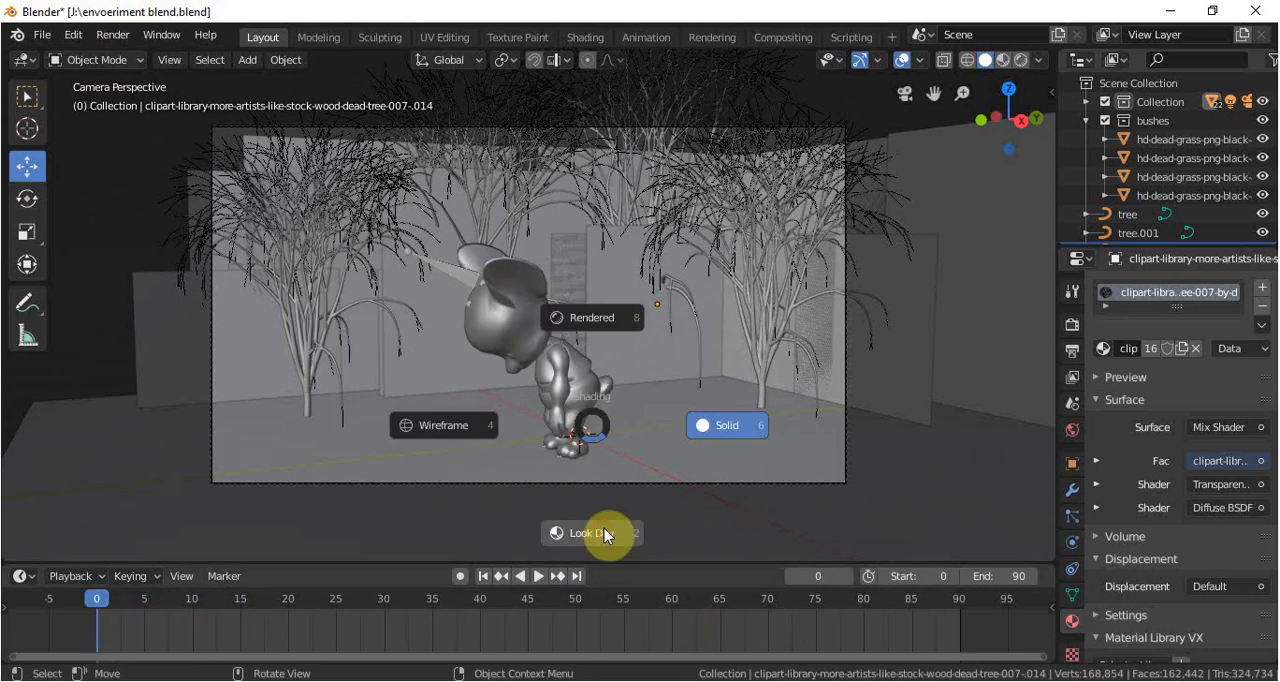
left_click(600, 535)
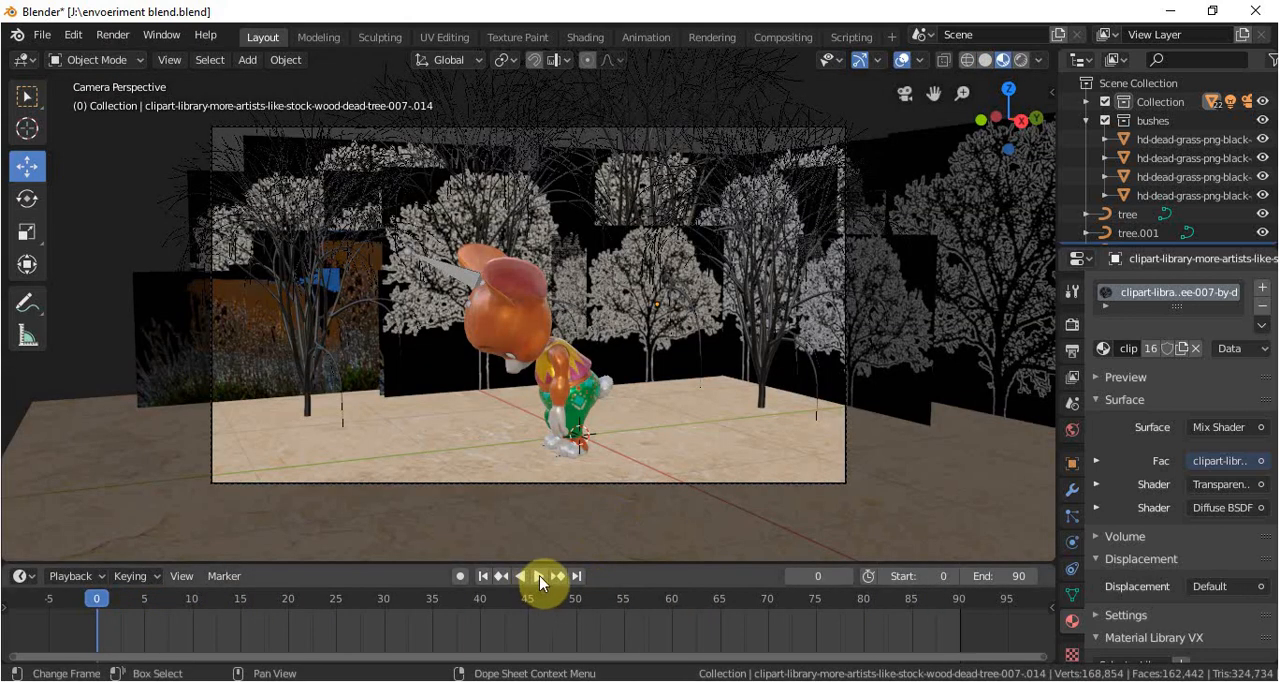
left_click(1068, 328)
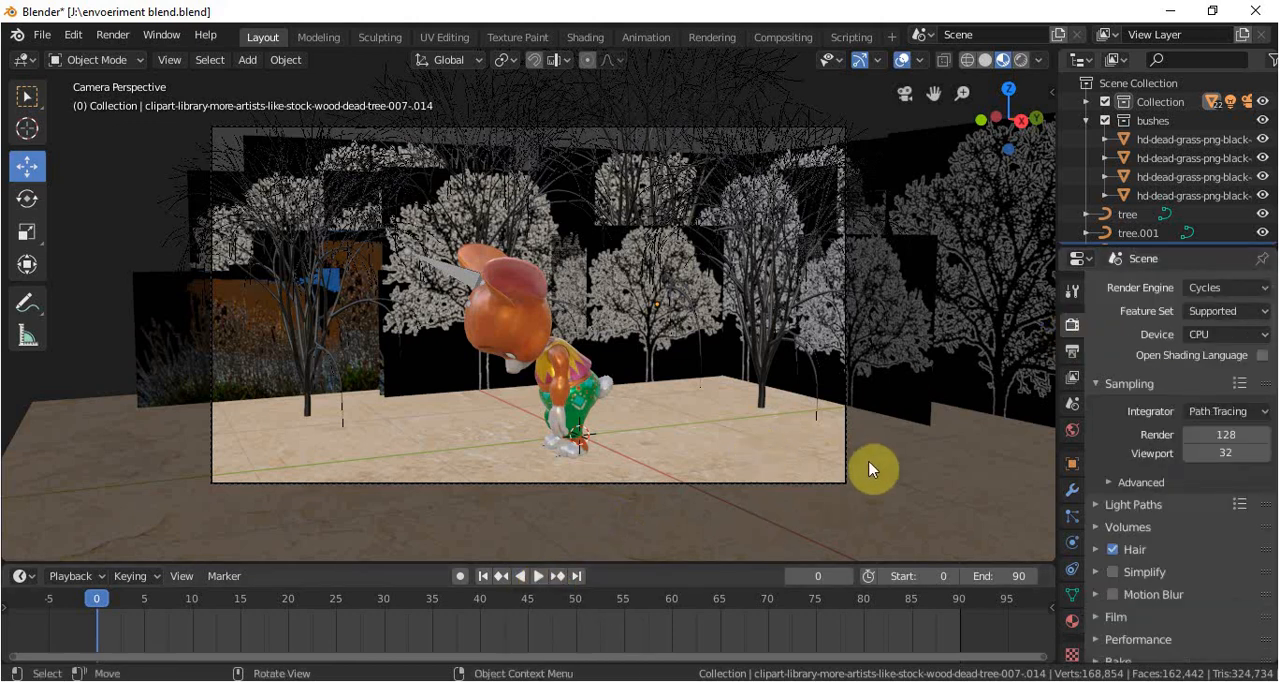
left_click(537, 578)
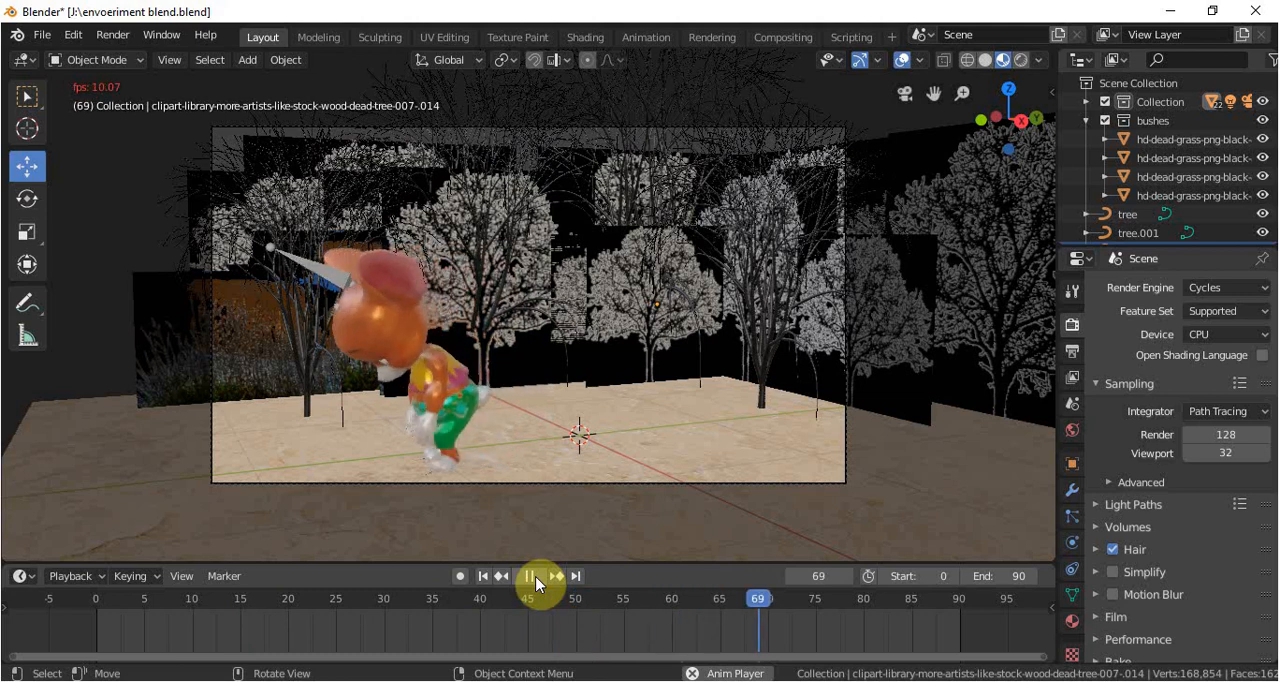
left_click(536, 585)
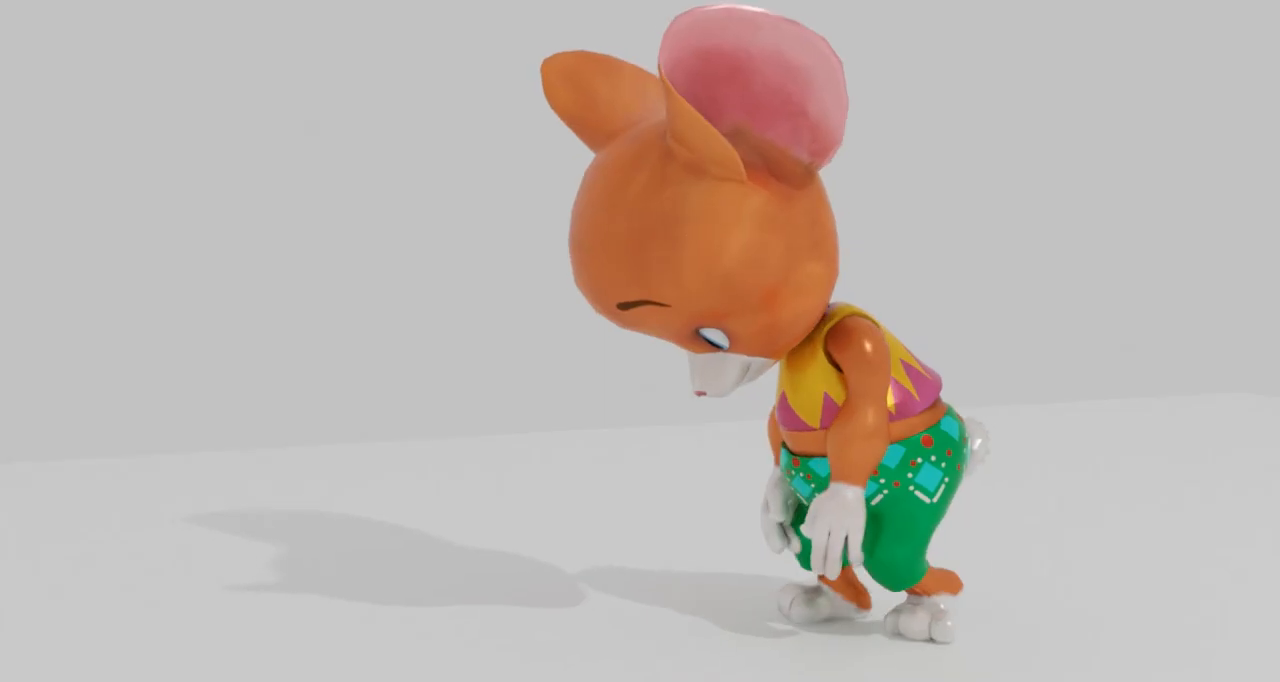